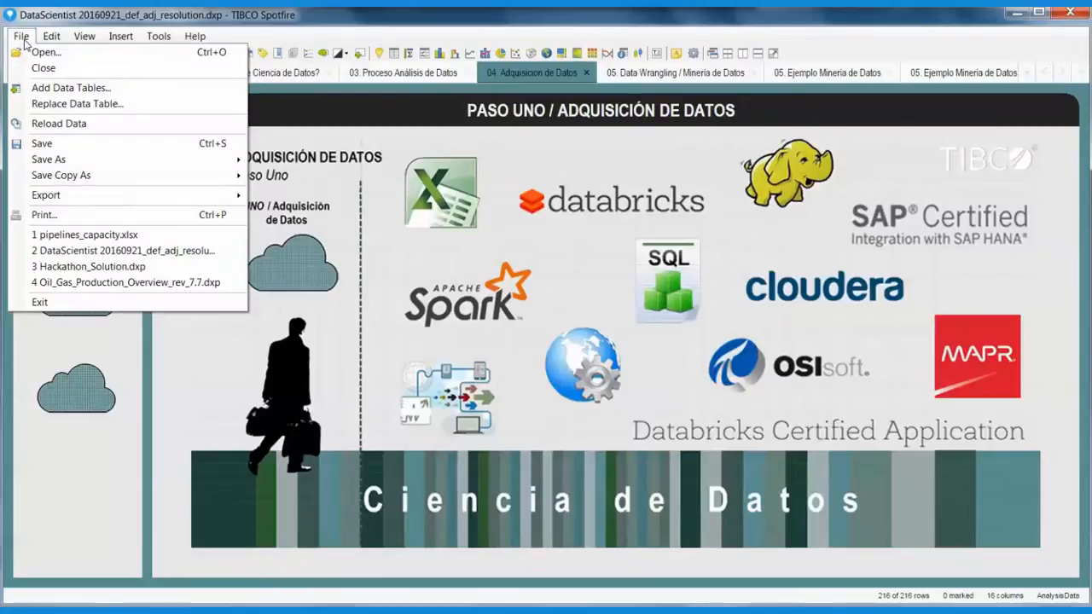
Import Sheet1 of the pipelines_capacity.xlsx file into the analysis as an additional data table
{"action": "left_click", "coordinate": [68, 88]}
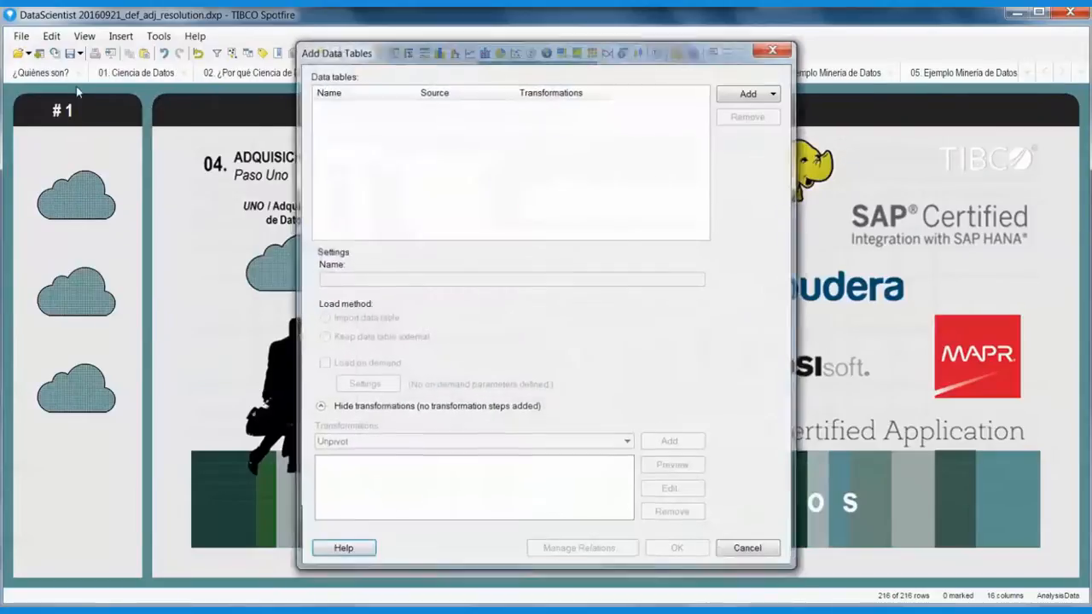
{"action": "left_click", "coordinate": [746, 91]}
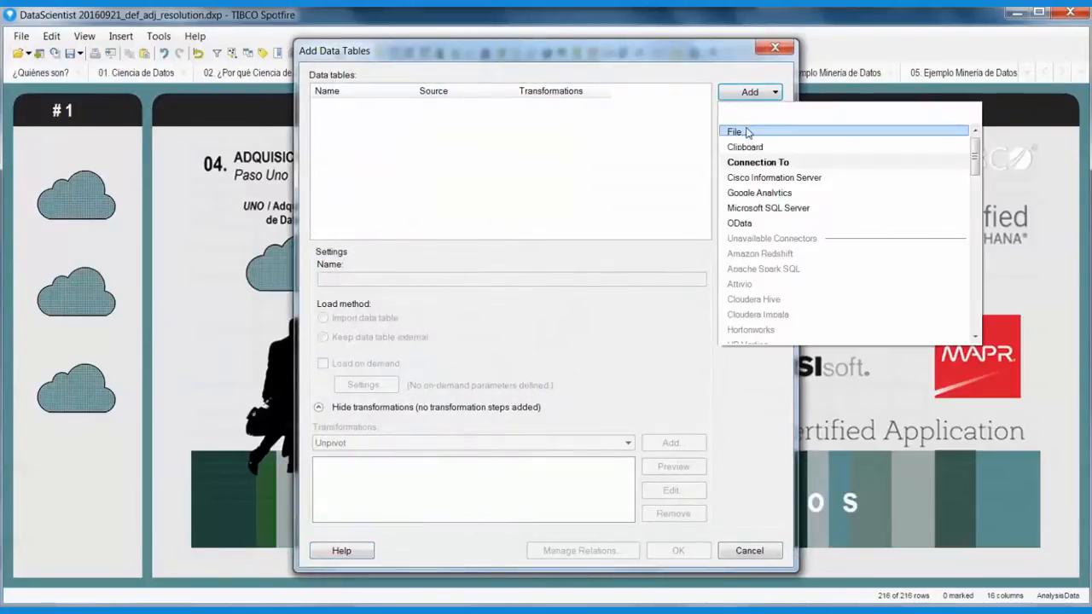
{"action": "left_click", "coordinate": [747, 130]}
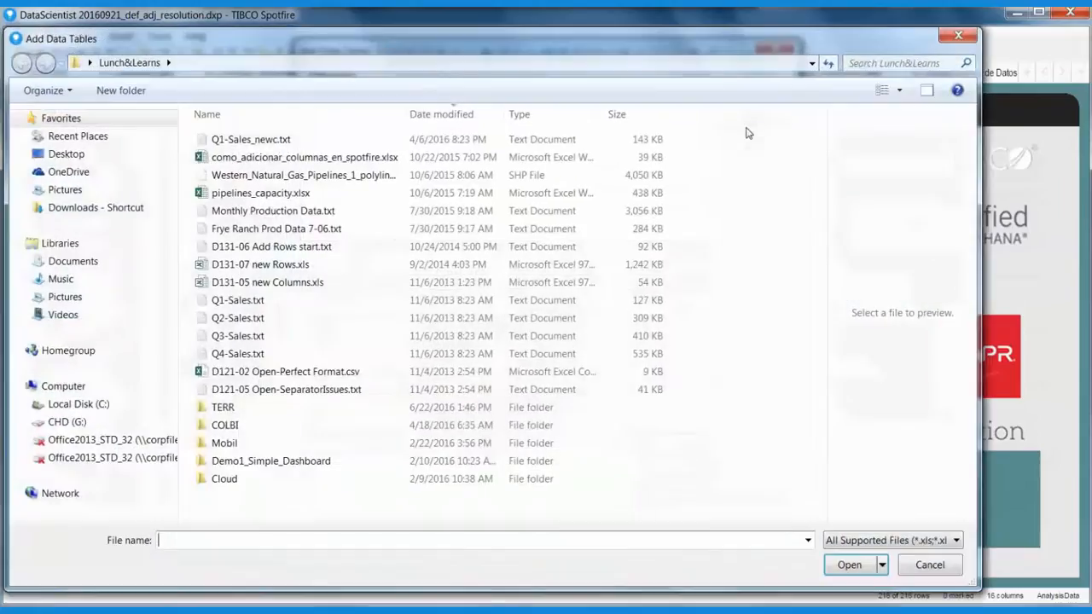
{"action": "left_click", "coordinate": [275, 193]}
{"action": "left_click", "coordinate": [844, 565]}
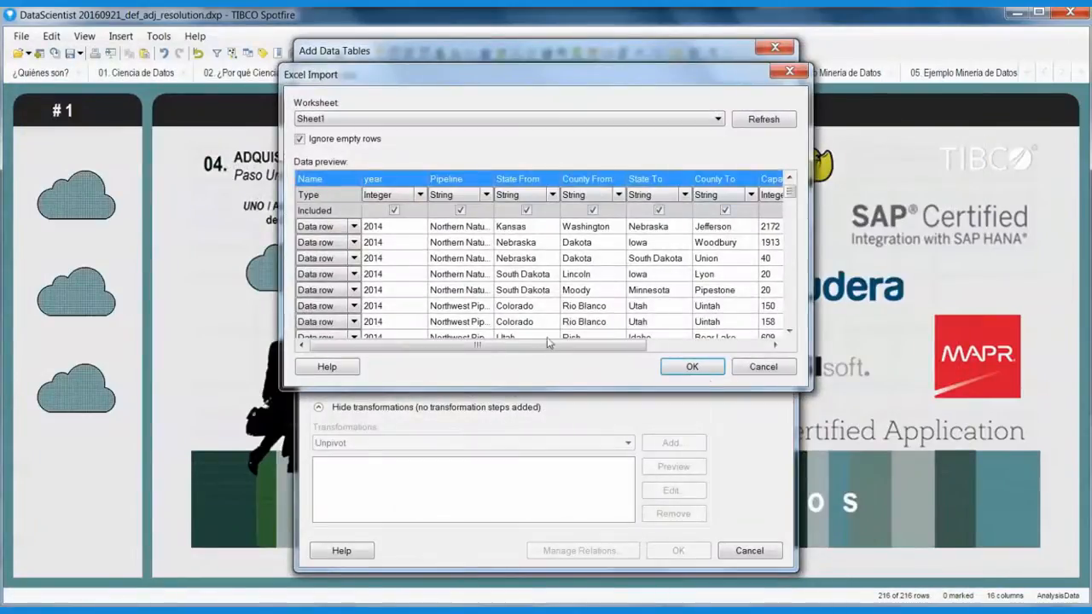
{"action": "left_click", "coordinate": [706, 371]}
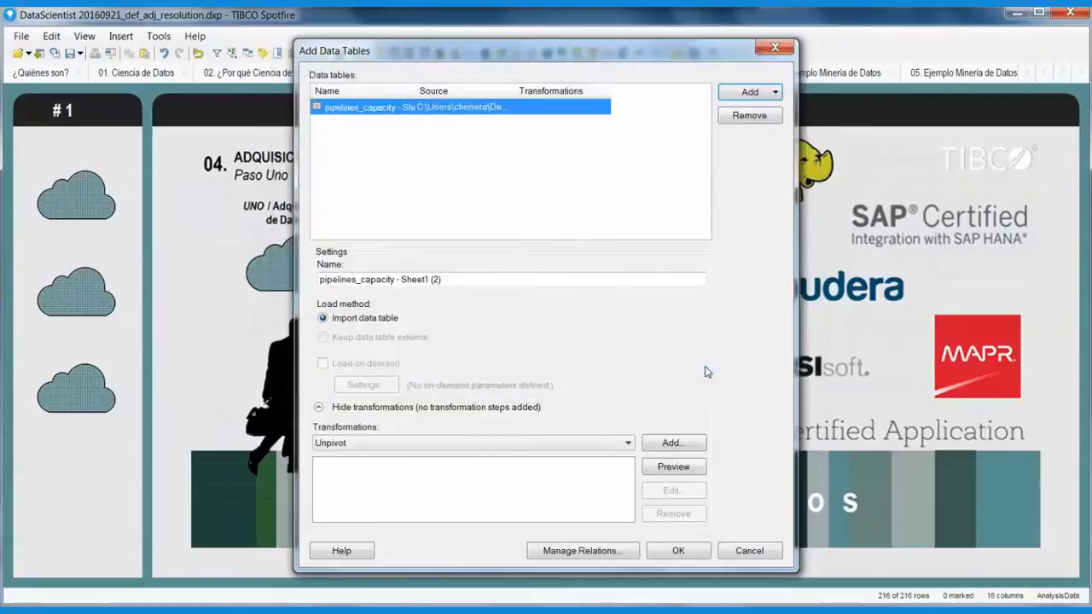
{"action": "left_click", "coordinate": [671, 551]}
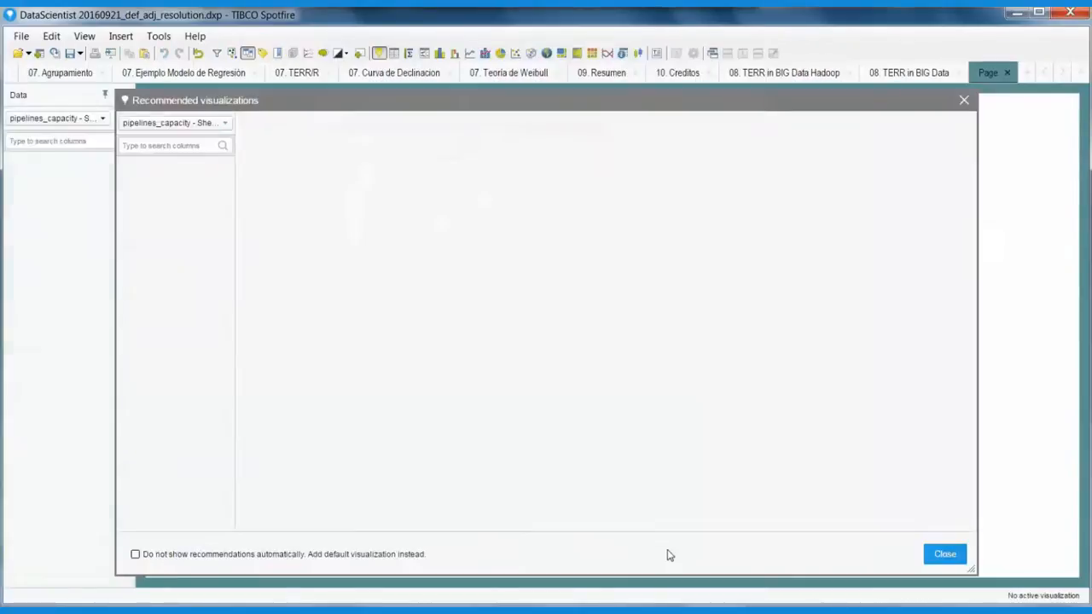
Dismiss the recommended visualizations and add a table visualization to the new page
{"action": "left_click", "coordinate": [945, 554]}
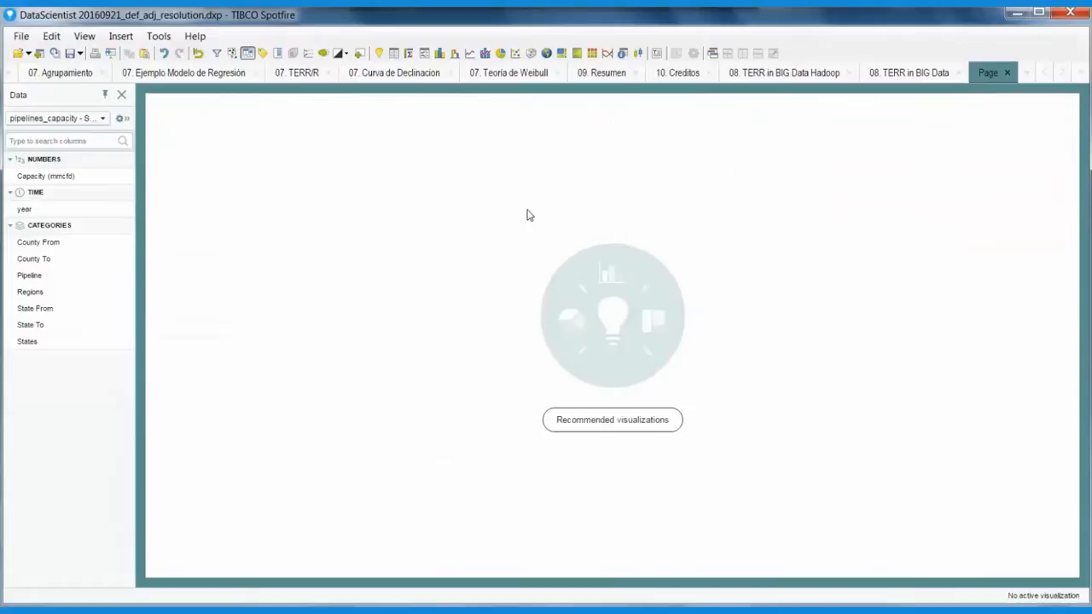
{"action": "left_click", "coordinate": [393, 53]}
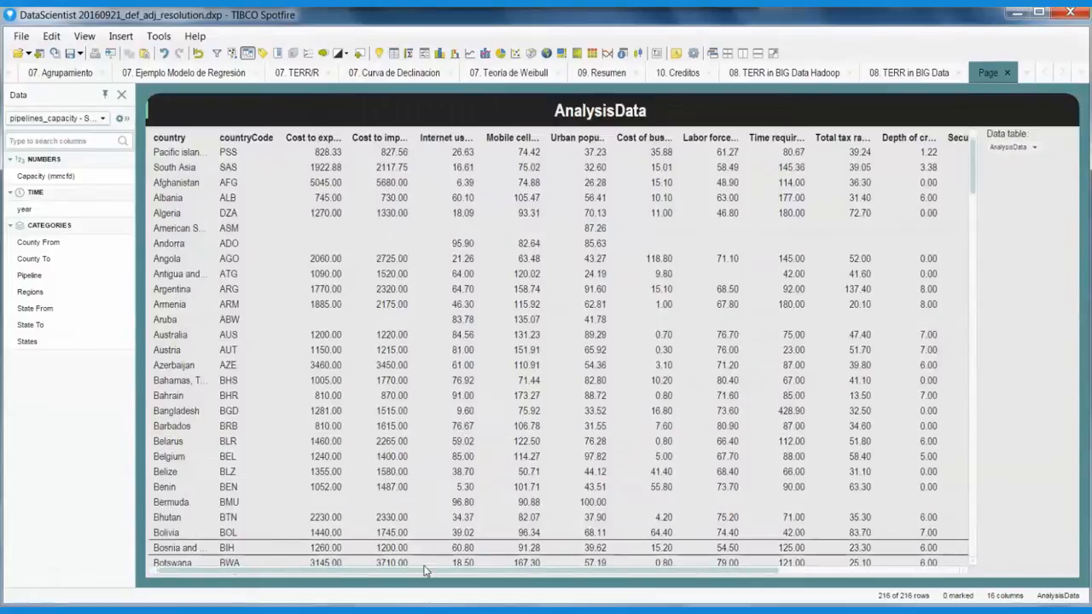
{"action": "left_click_drag", "start_coordinate": [435, 575], "coordinate": [401, 573]}
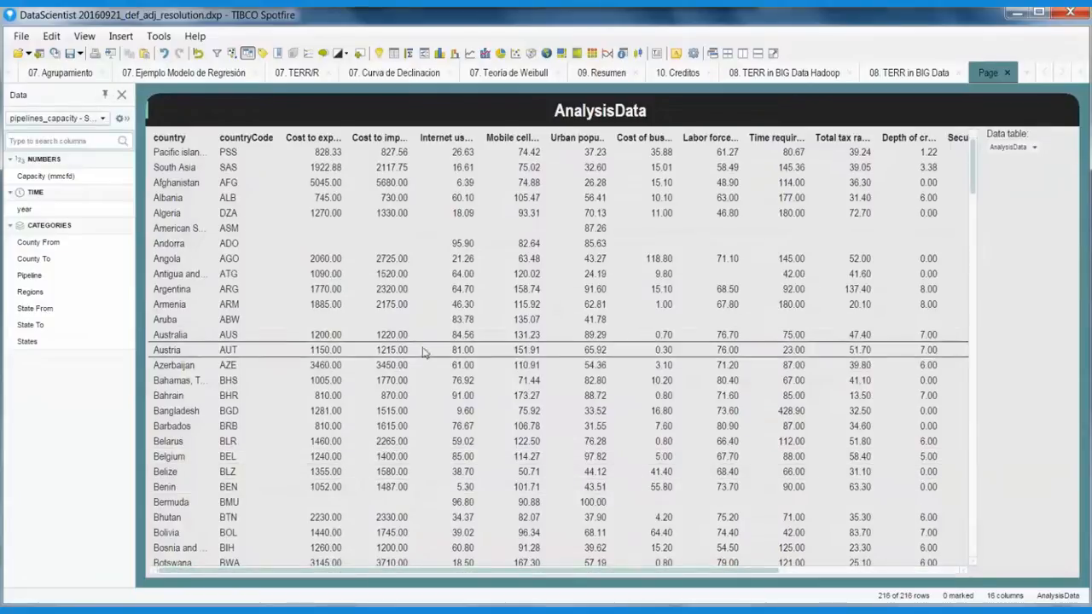
Examine the source types and connectors available for adding data tables, including those from the current analysis, then leave without adding any
{"action": "left_click", "coordinate": [21, 37]}
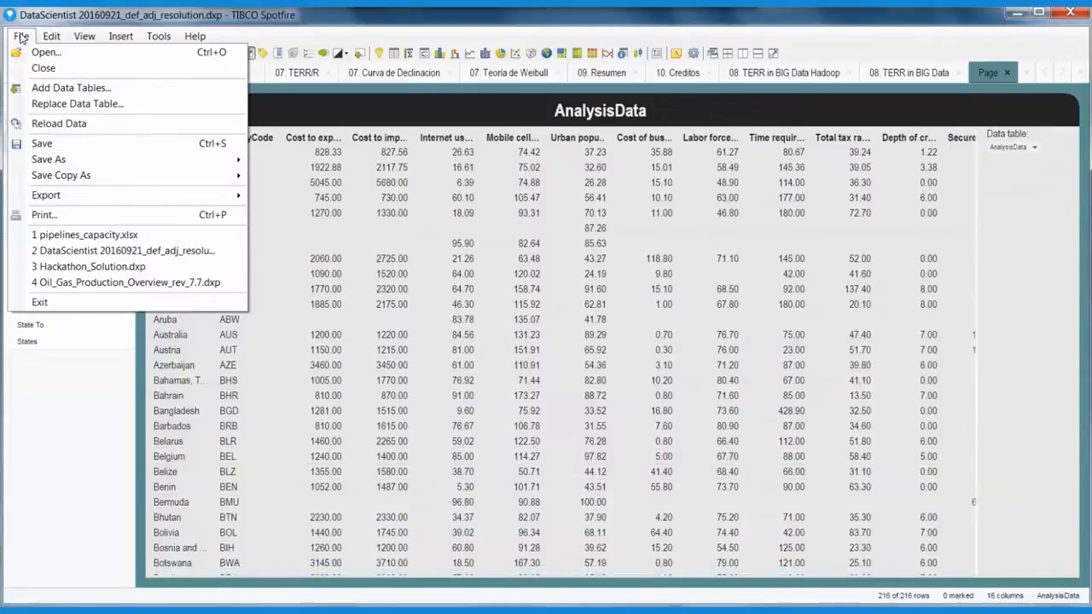
{"action": "left_click", "coordinate": [70, 88]}
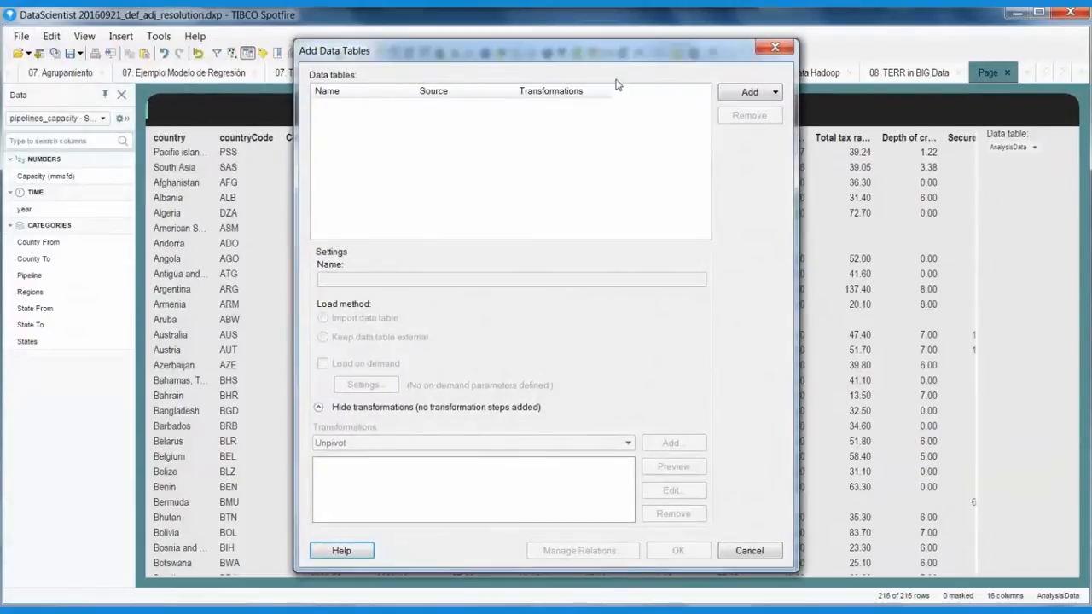
{"action": "left_click", "coordinate": [731, 92]}
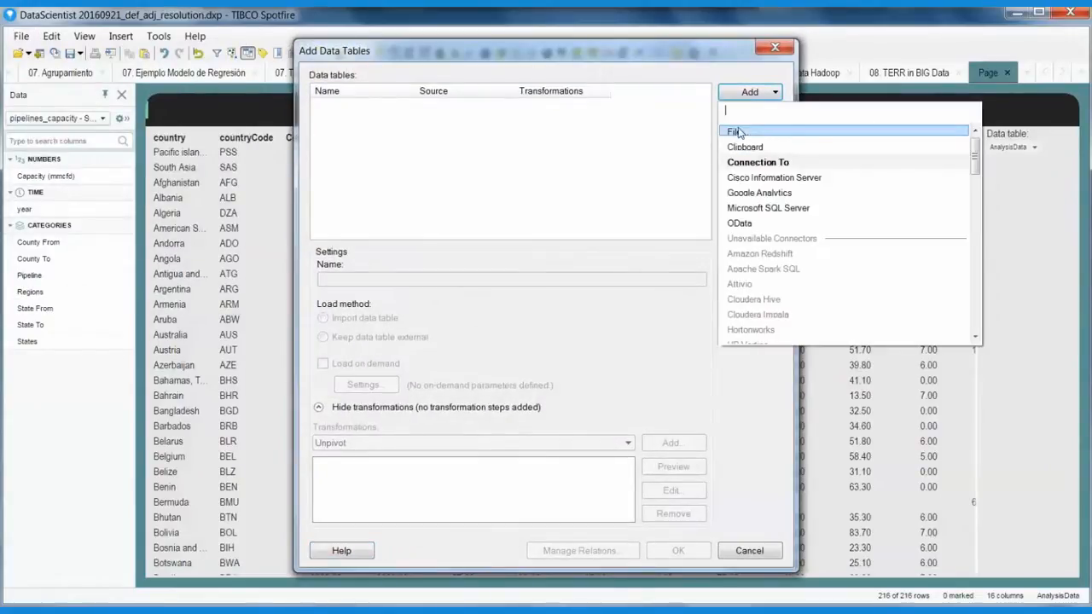
{"action": "left_click_drag", "start_coordinate": [977, 159], "coordinate": [981, 194]}
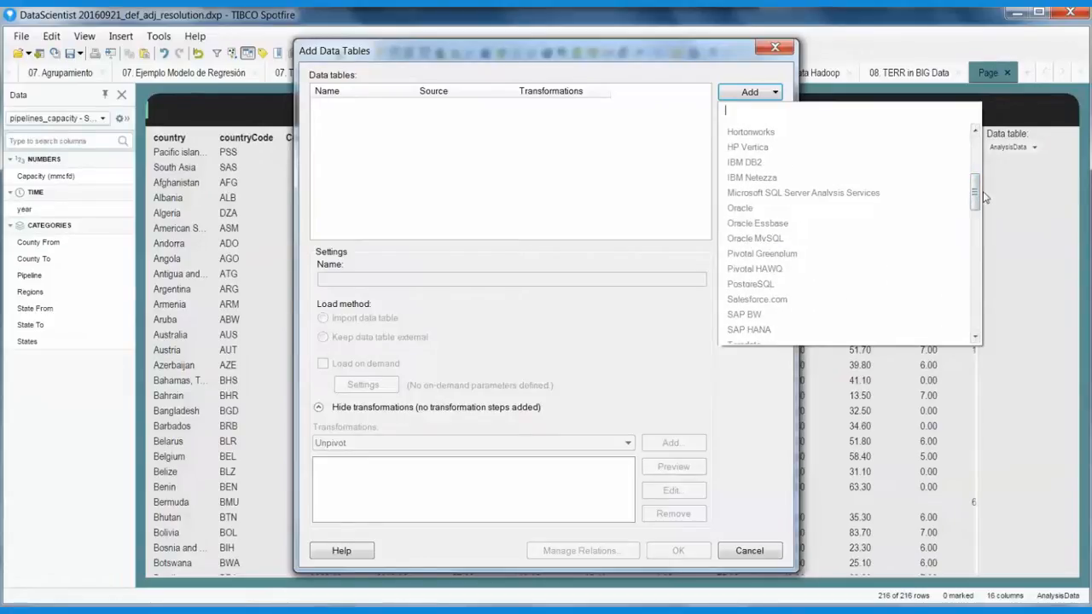
{"action": "scroll", "coordinate": [983, 197], "scroll_direction": "down", "scroll_amount": 2}
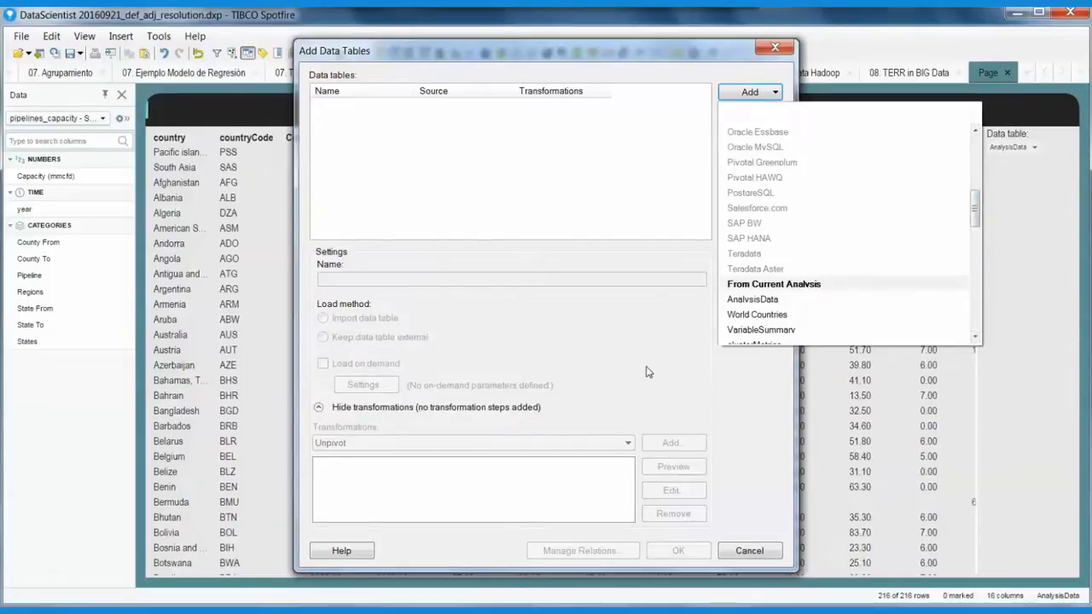
{"action": "left_click", "coordinate": [735, 550]}
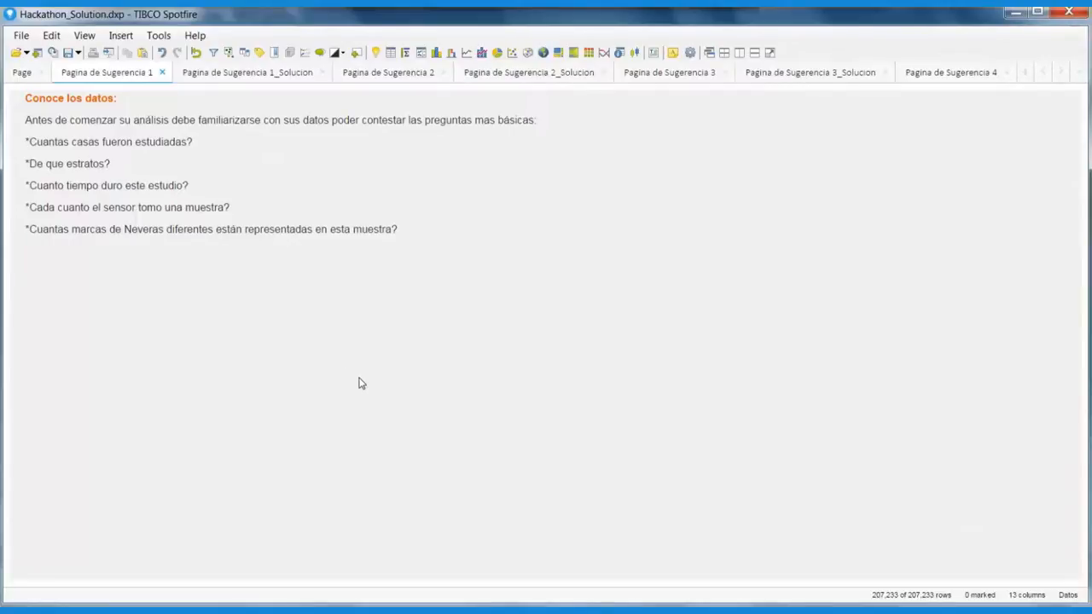
{"action": "left_click", "coordinate": [21, 35]}
{"action": "left_click", "coordinate": [44, 86]}
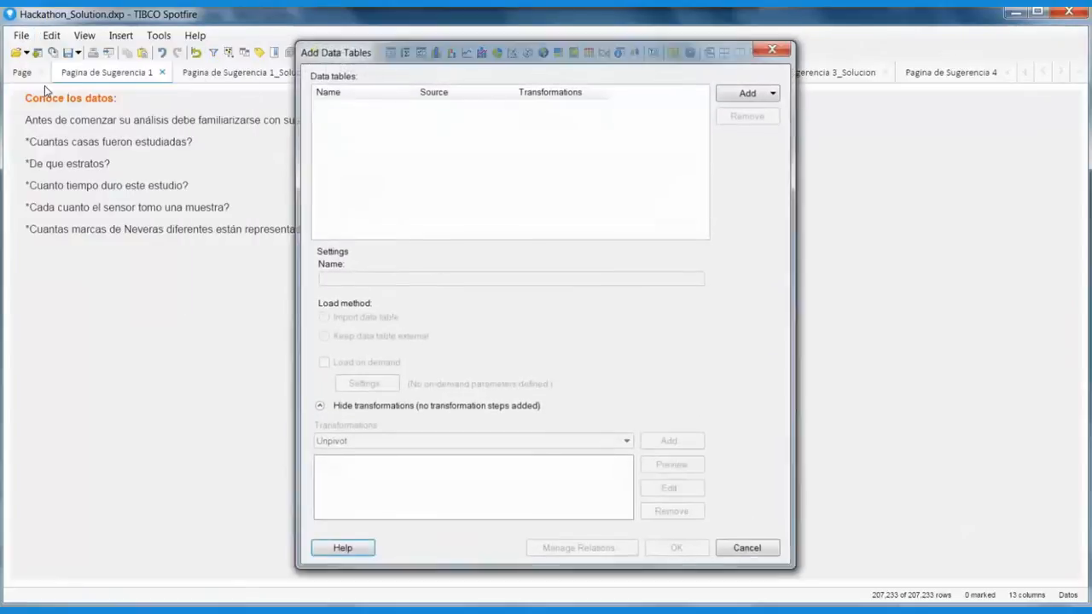
{"action": "left_click", "coordinate": [748, 550]}
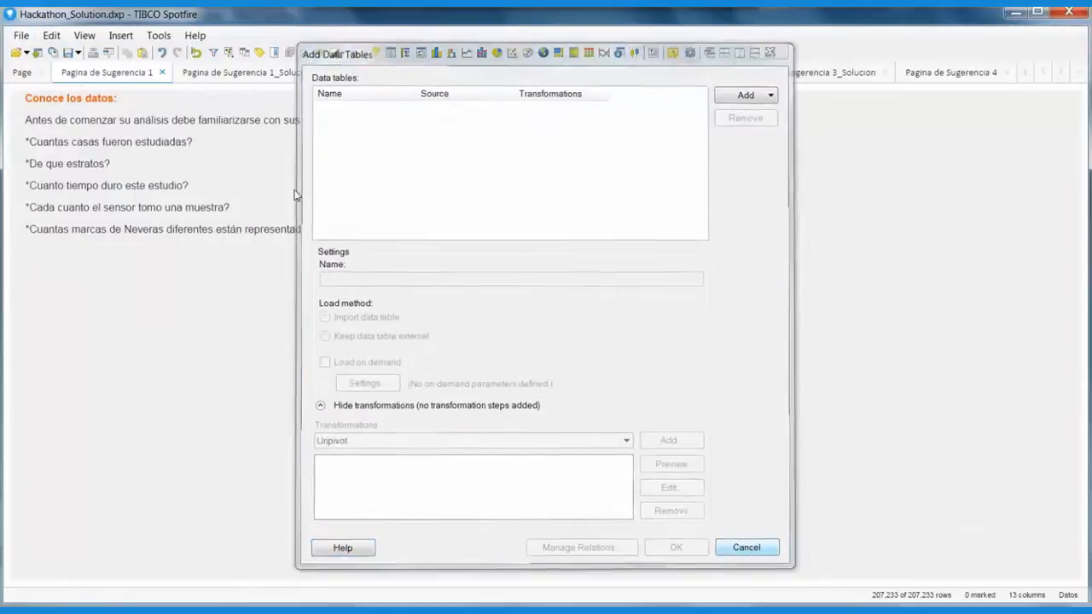
Examine the Datos table on the first page, looking through its rows and across to the Hora_ and Eventos Identificados columns
{"action": "left_click", "coordinate": [19, 72]}
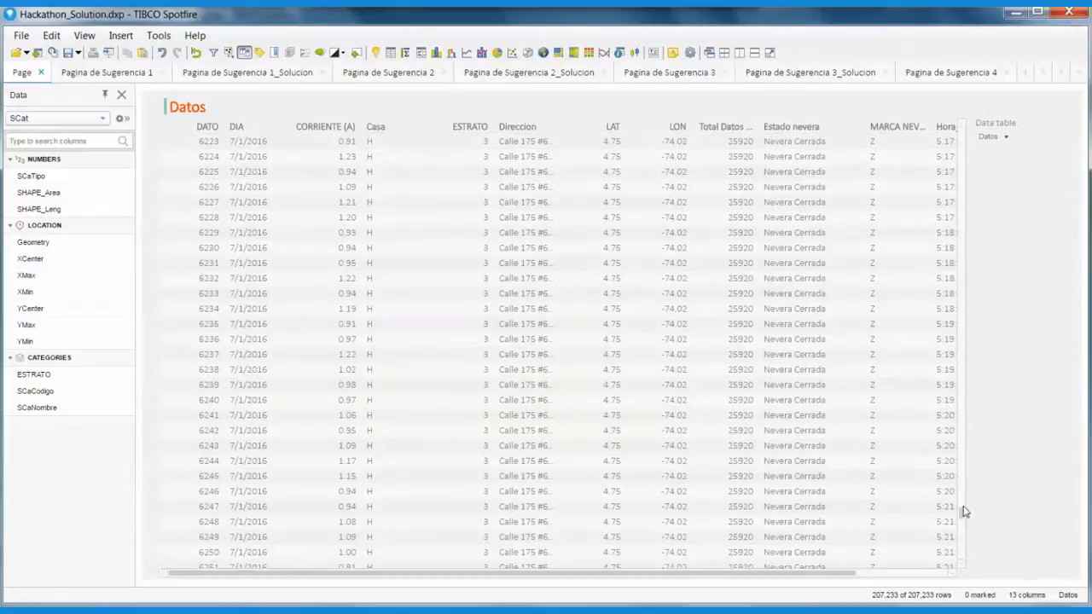
{"action": "left_click_drag", "start_coordinate": [963, 518], "coordinate": [909, 237]}
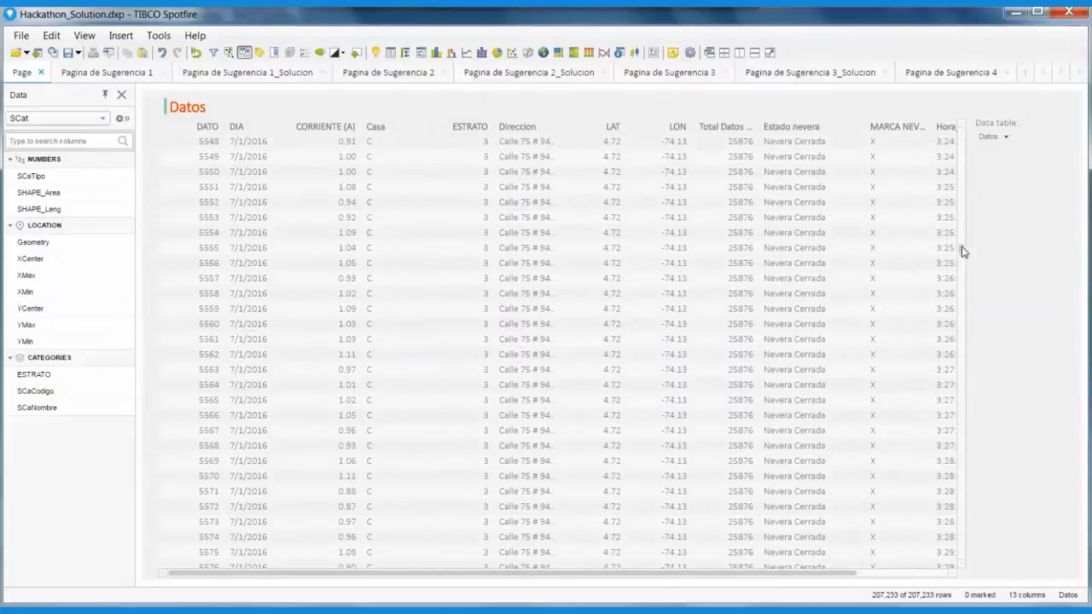
{"action": "left_click_drag", "start_coordinate": [962, 251], "coordinate": [959, 194]}
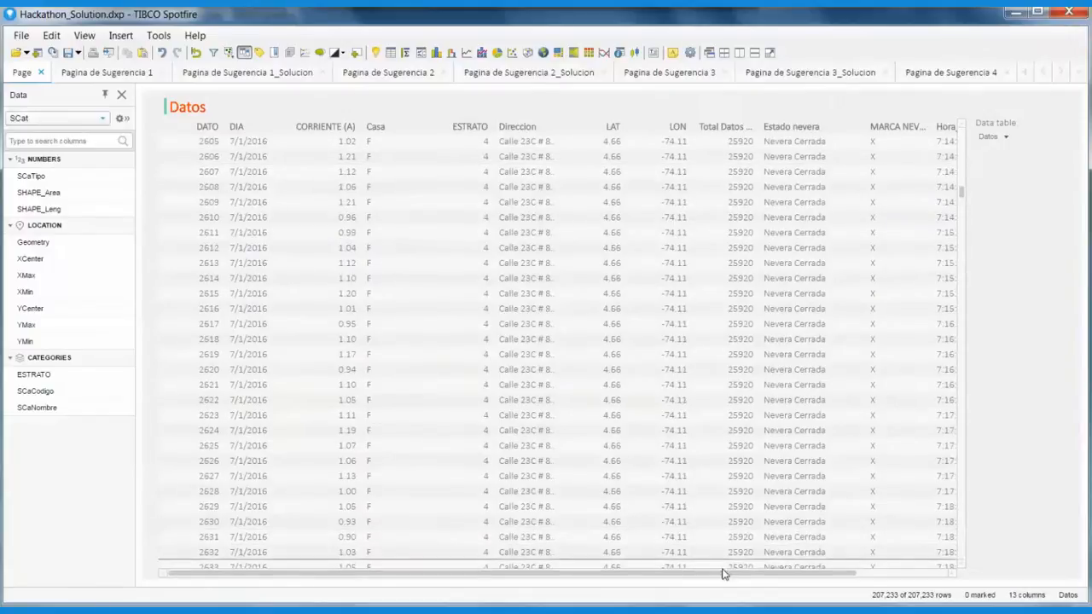
{"action": "left_click_drag", "start_coordinate": [728, 579], "coordinate": [850, 575]}
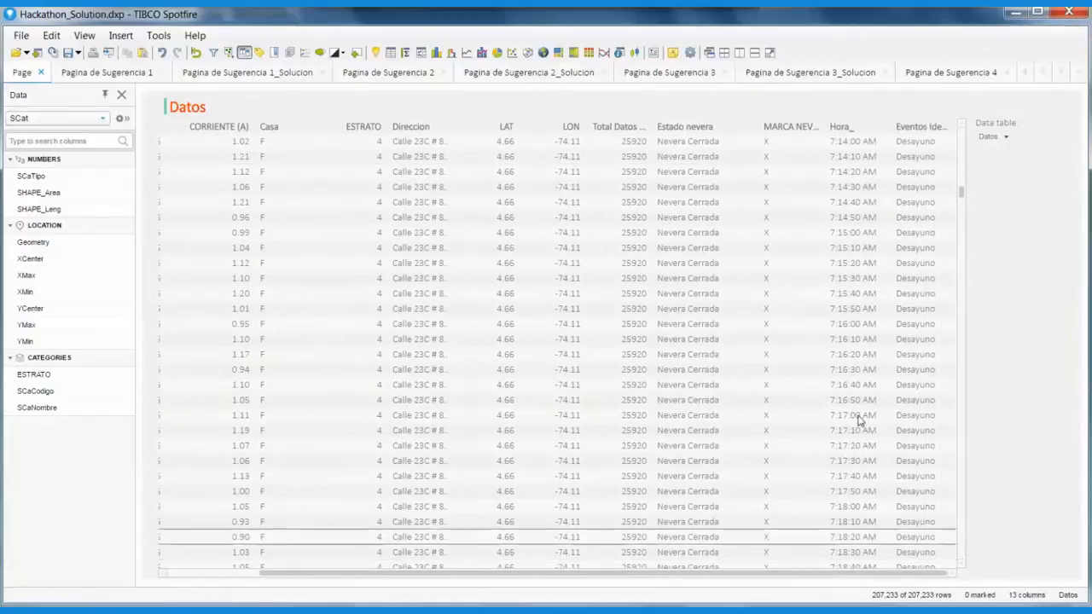
Add a bar chart to the Pagina de Sugerencia 1 page and base it on the Datos data table
{"action": "left_click", "coordinate": [109, 72]}
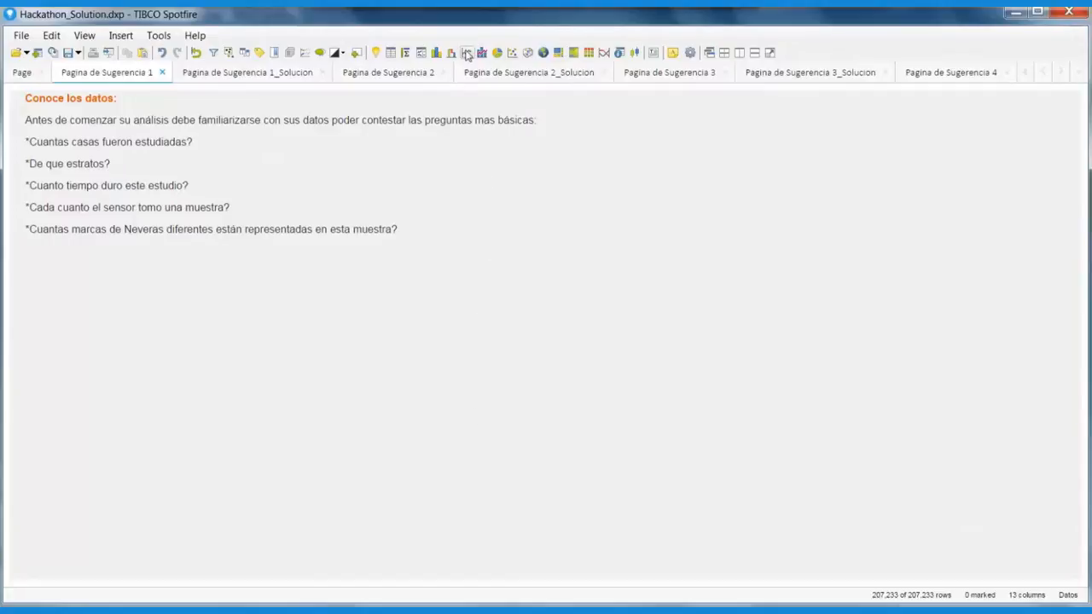
{"action": "left_click", "coordinate": [435, 53]}
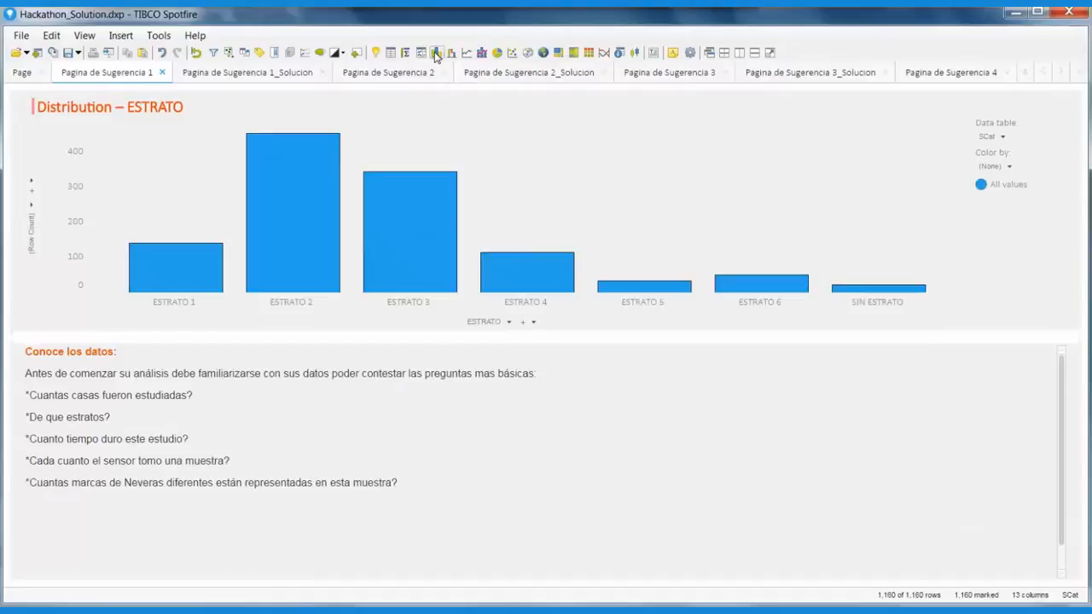
{"action": "left_click", "coordinate": [1003, 140]}
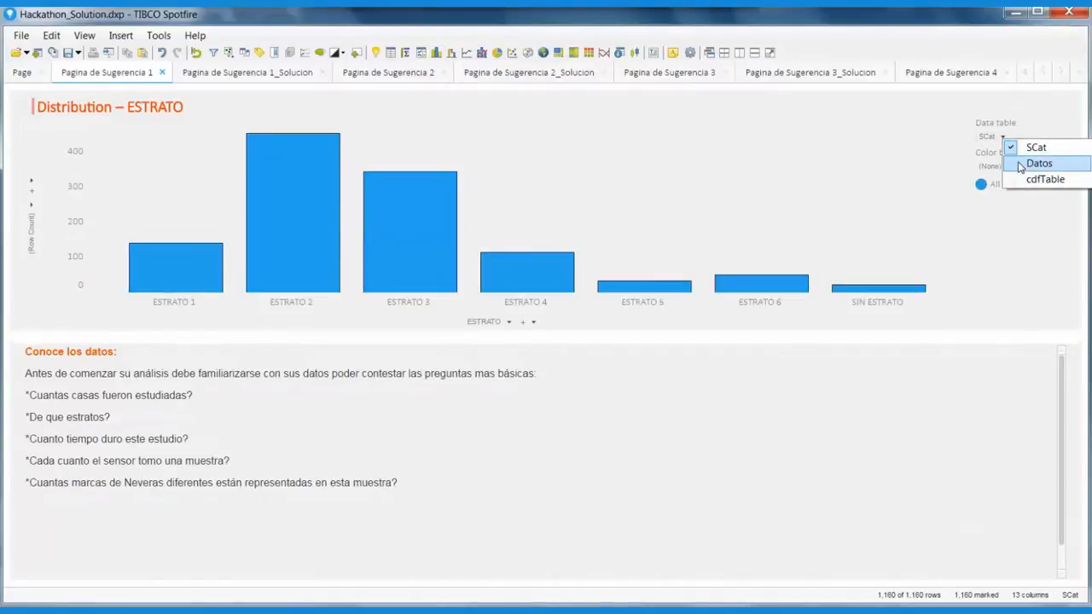
{"action": "left_click", "coordinate": [1020, 166]}
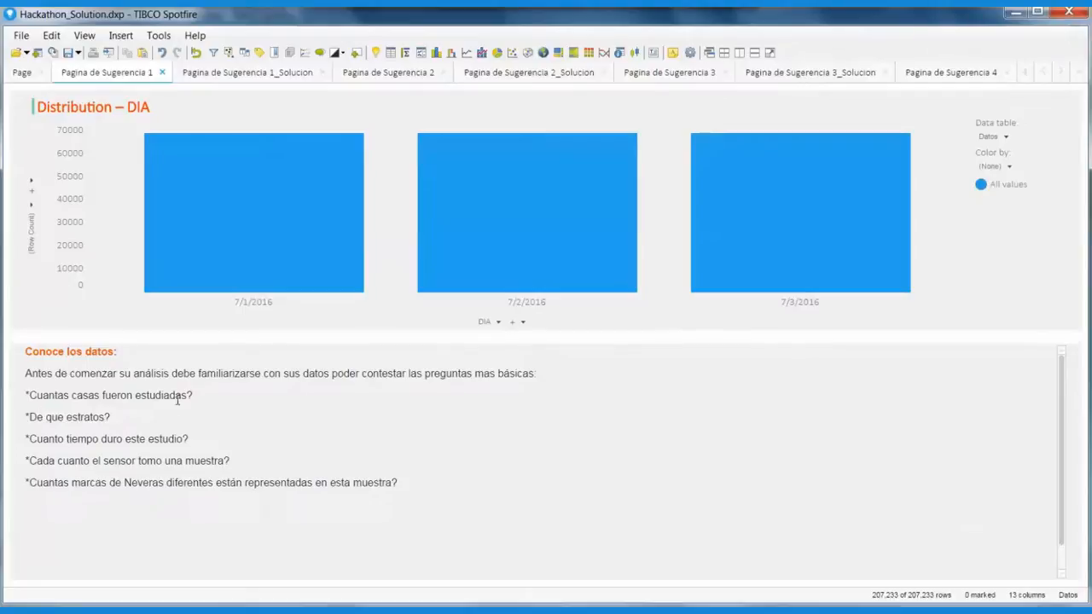
Set the bar chart's category axis to Casa to address the question about how many houses were studied
{"action": "left_click_drag", "start_coordinate": [205, 399], "coordinate": [28, 395]}
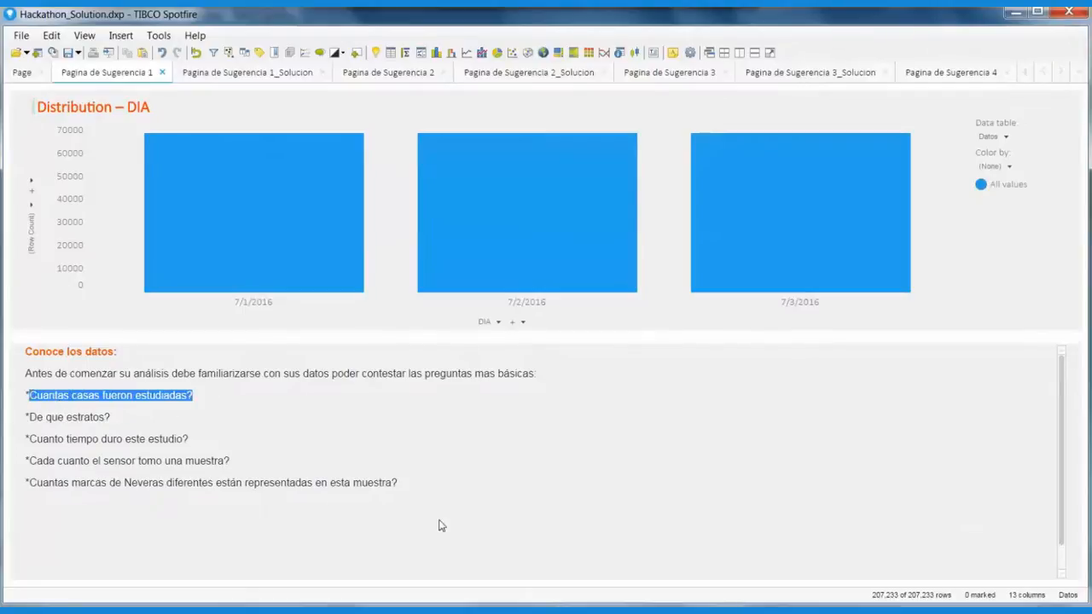
{"action": "left_click", "coordinate": [498, 322]}
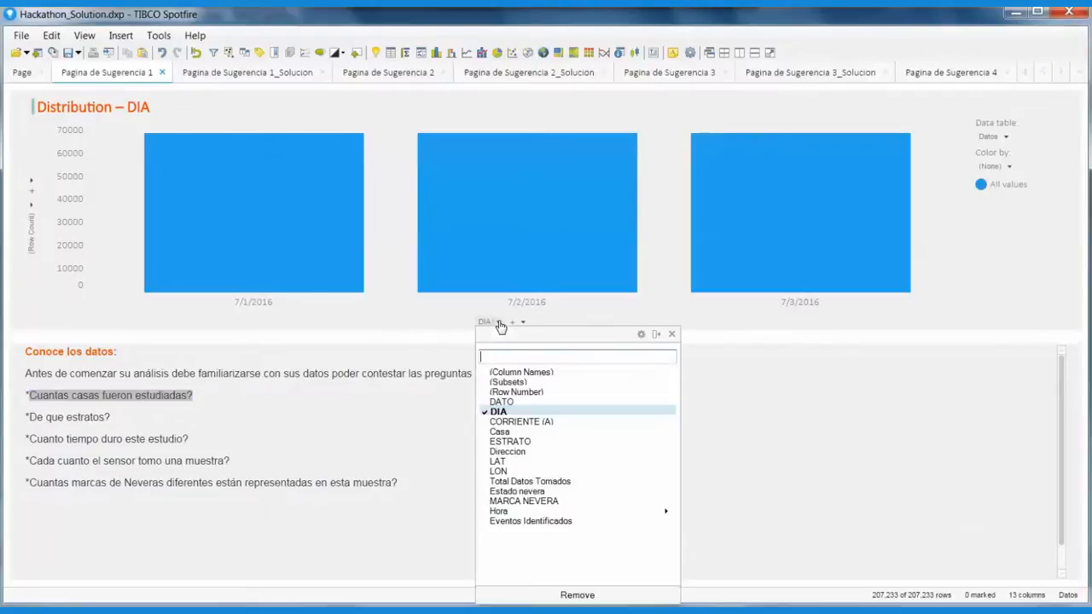
{"action": "left_click", "coordinate": [505, 432]}
{"action": "left_click", "coordinate": [671, 335]}
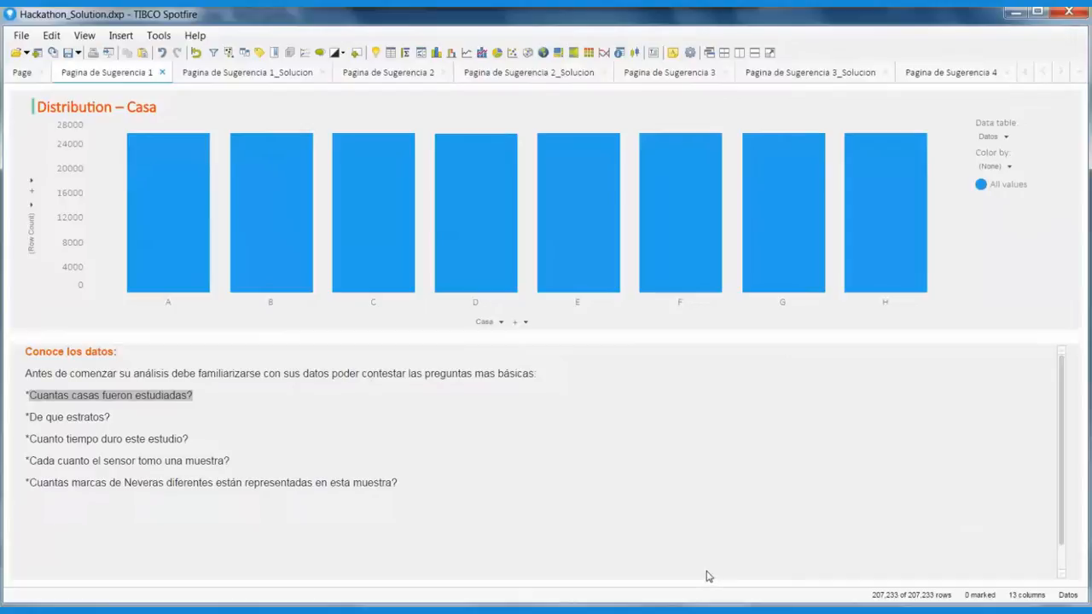
Add a cross table to the Pagina de Sugerencia 1 page and base it on the Datos data table
{"action": "left_click", "coordinate": [407, 52]}
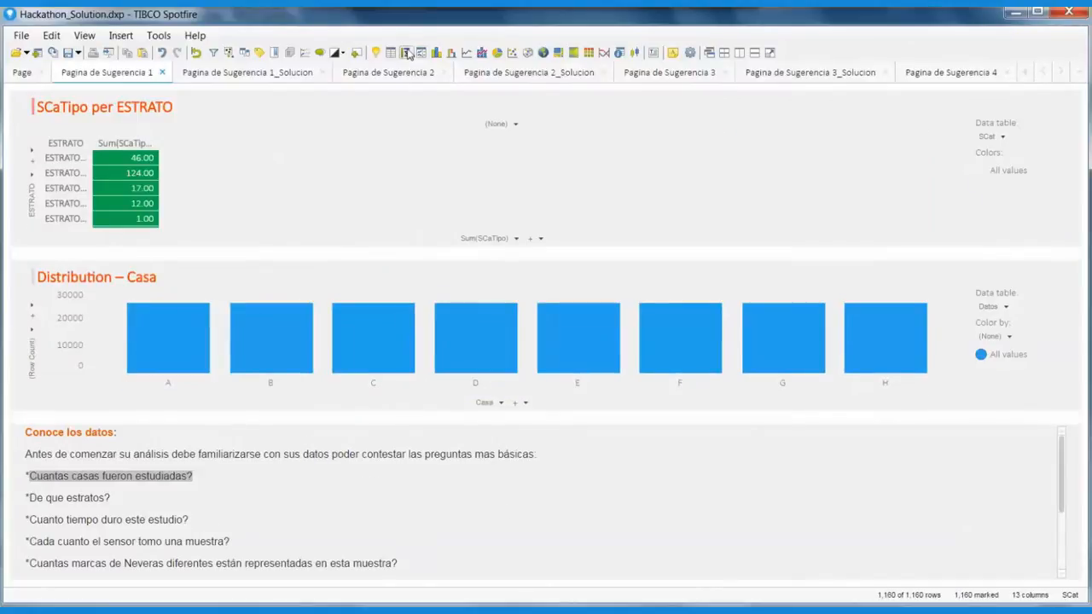
{"action": "left_click", "coordinate": [996, 137]}
{"action": "left_click", "coordinate": [1006, 162]}
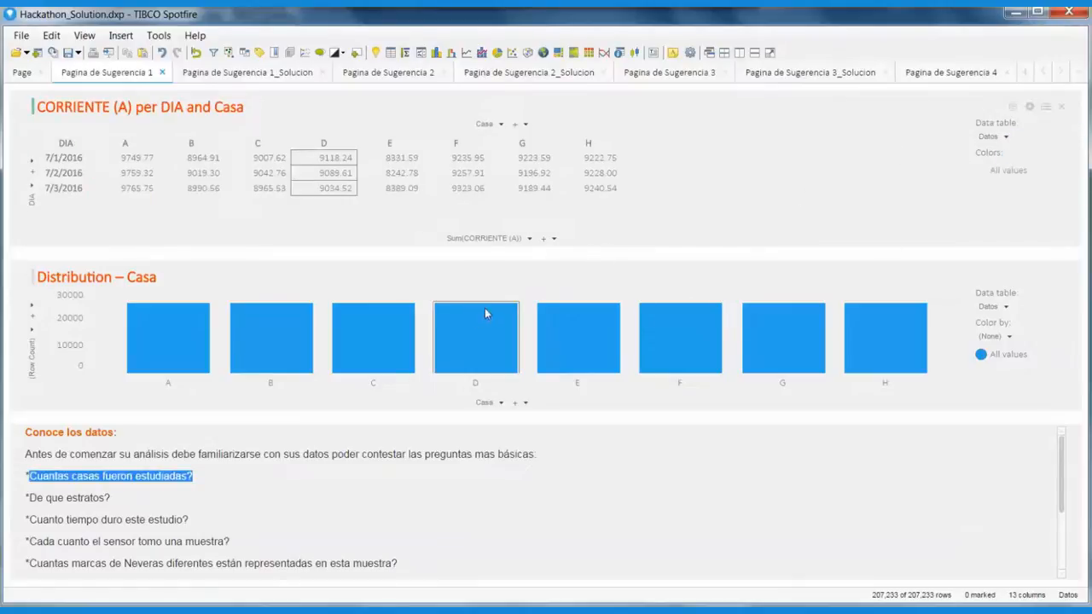
Set the cross table's vertical axis to ESTRATO
{"action": "left_click", "coordinate": [33, 189]}
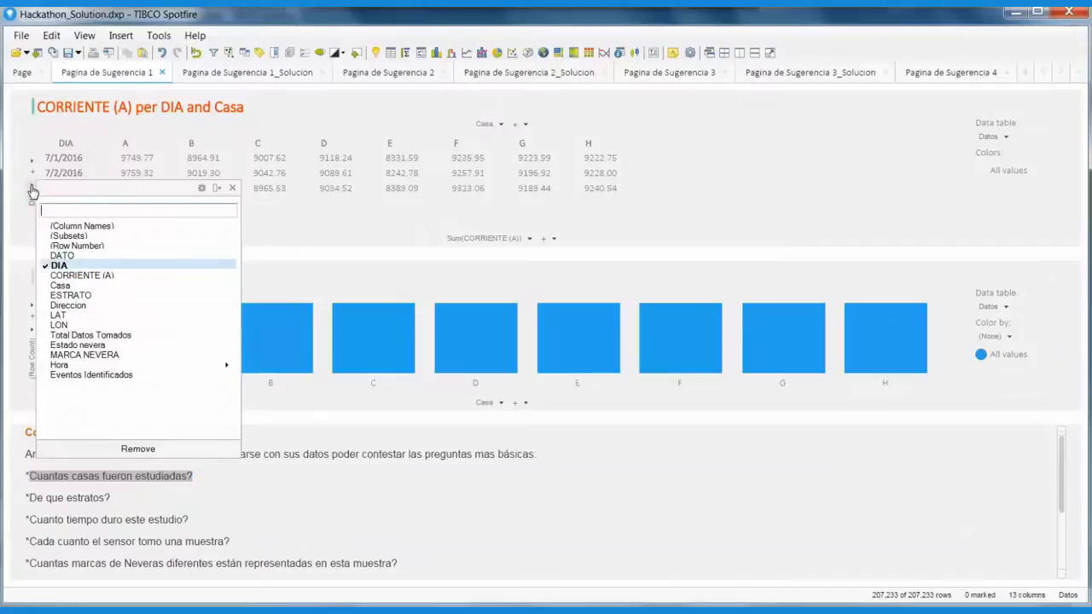
{"action": "left_click", "coordinate": [96, 295]}
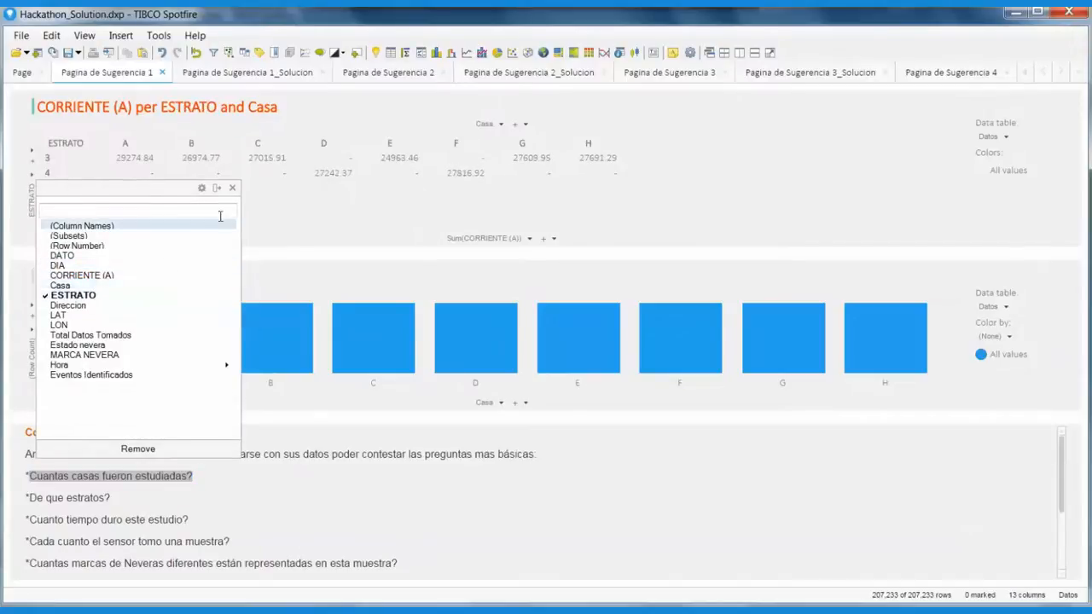
{"action": "left_click", "coordinate": [232, 188]}
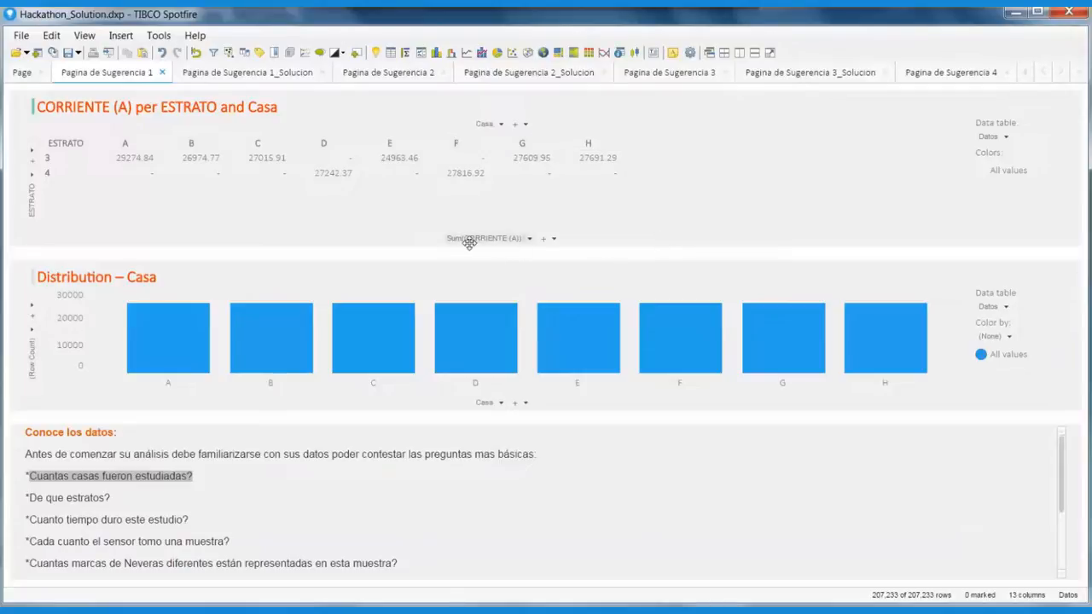
Change the cross table's CORRIENTE (A) aggregation to Avg (Average)
{"action": "left_click", "coordinate": [529, 239]}
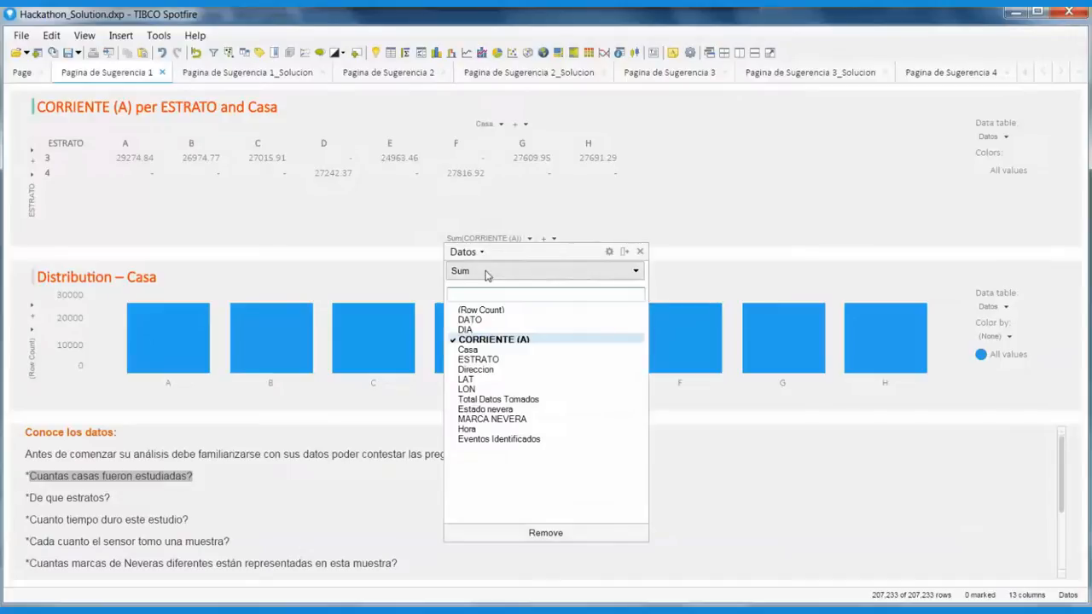
{"action": "left_click", "coordinate": [487, 271]}
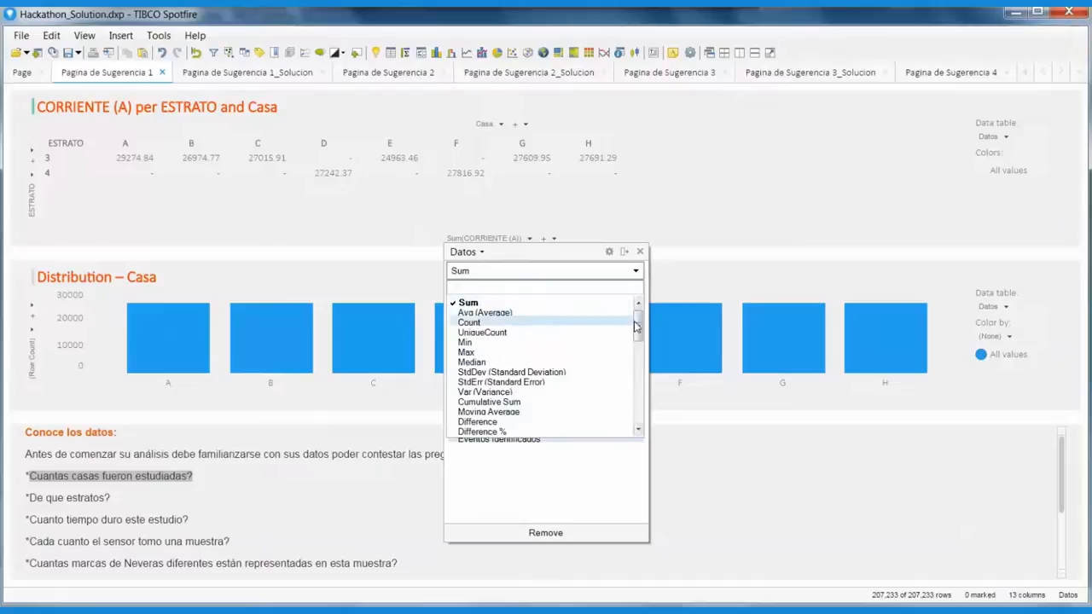
{"action": "mouse_move", "coordinate": [637, 326]}
{"action": "left_mouse_down"}
{"action": "mouse_move", "coordinate": [644, 420]}
{"action": "mouse_move", "coordinate": [640, 312]}
{"action": "left_mouse_up"}
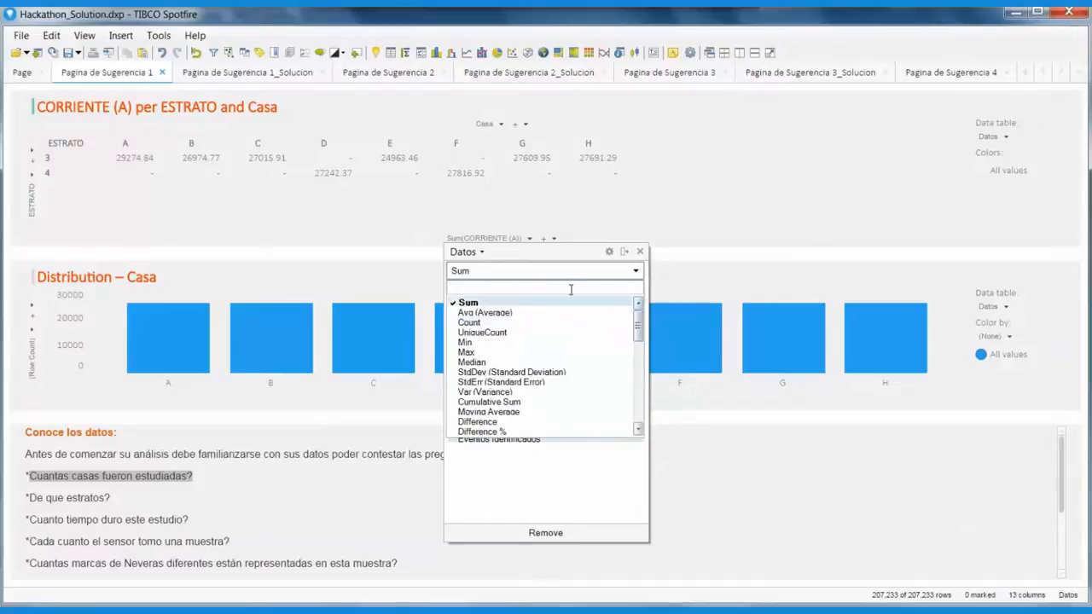
{"action": "left_click", "coordinate": [488, 313]}
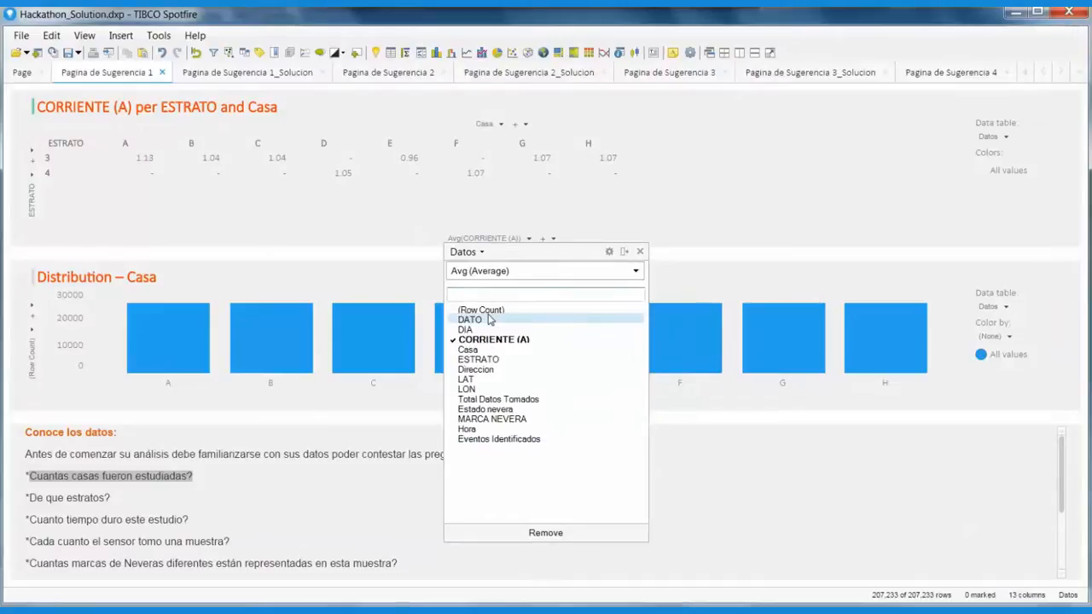
{"action": "left_click", "coordinate": [640, 252]}
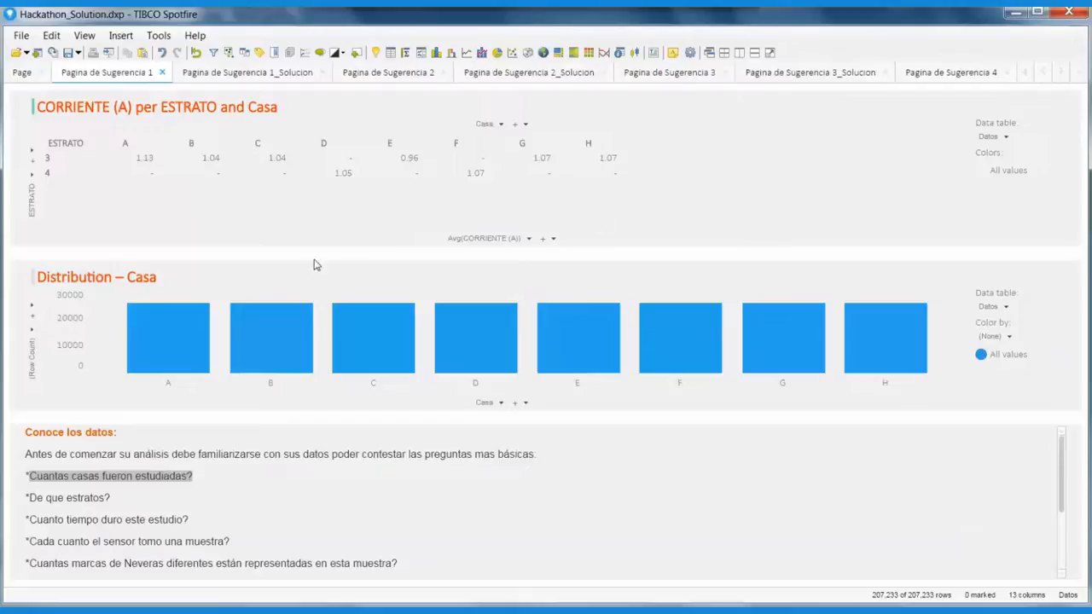
Add MARCA NEVERA to the cross table's vertical axis and remove ESTRATO from it
{"action": "left_click", "coordinate": [32, 166]}
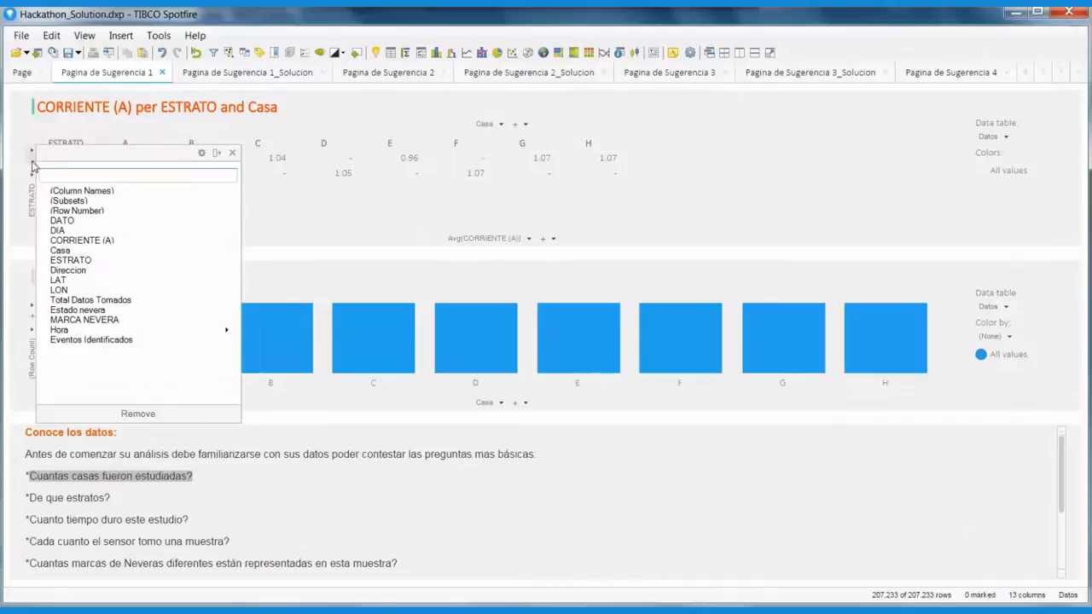
{"action": "left_click", "coordinate": [84, 318]}
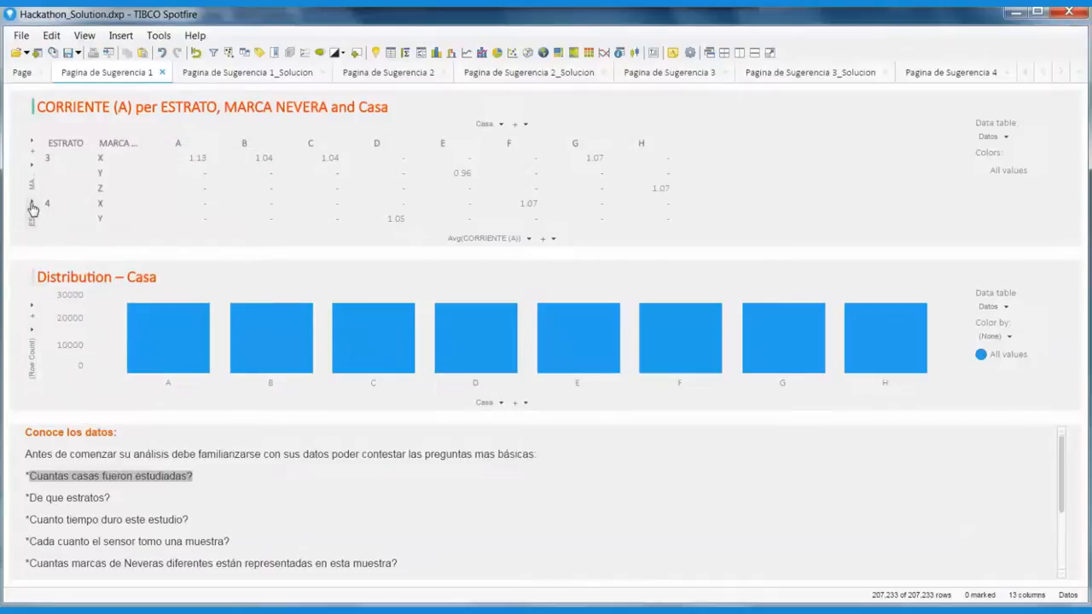
{"action": "left_click", "coordinate": [33, 208]}
{"action": "left_click", "coordinate": [121, 466]}
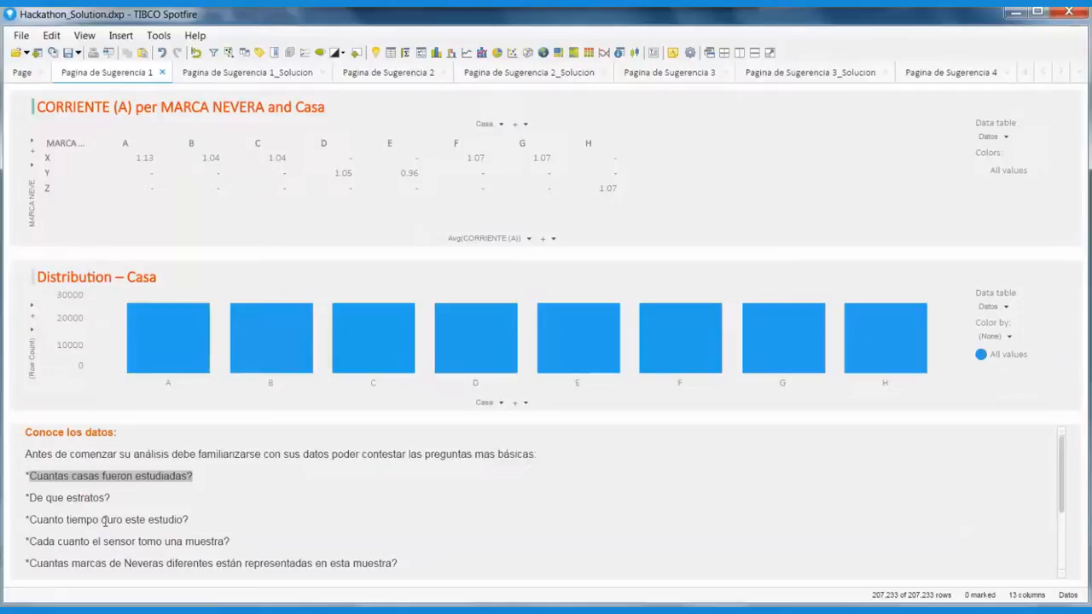
Color the Casa bar chart by DIA and make the chart taller by shrinking the cross table above it
{"action": "left_click", "coordinate": [1007, 336]}
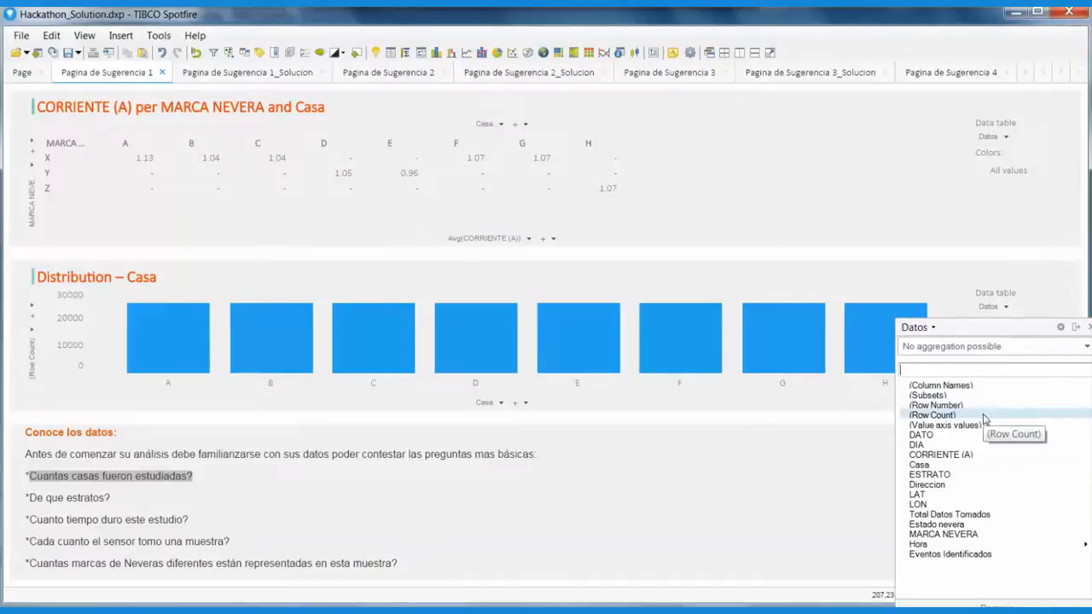
{"action": "left_click", "coordinate": [973, 444]}
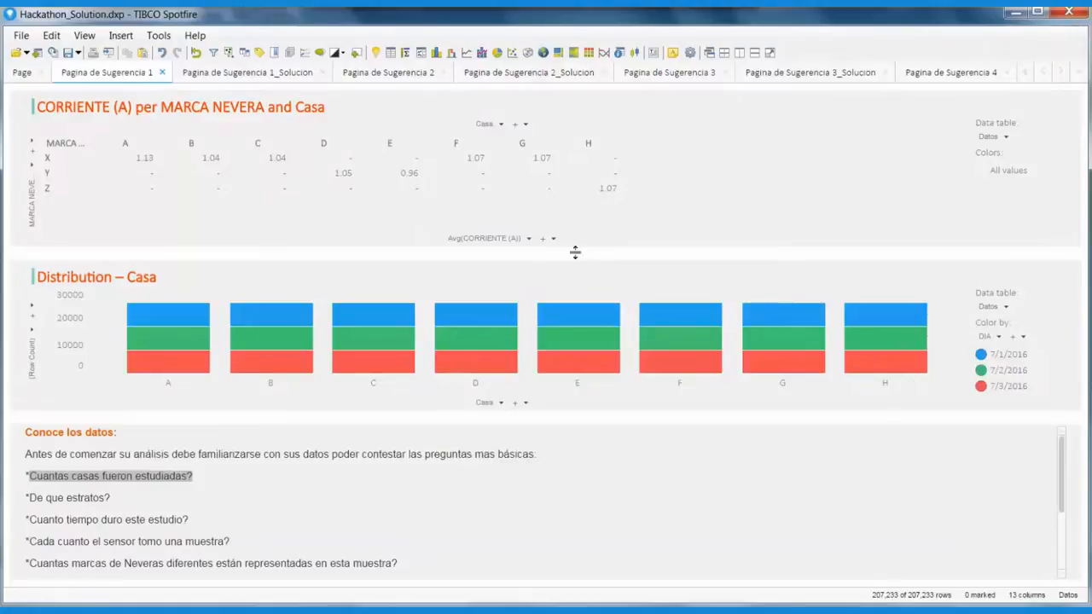
{"action": "left_click_drag", "start_coordinate": [576, 252], "coordinate": [579, 218]}
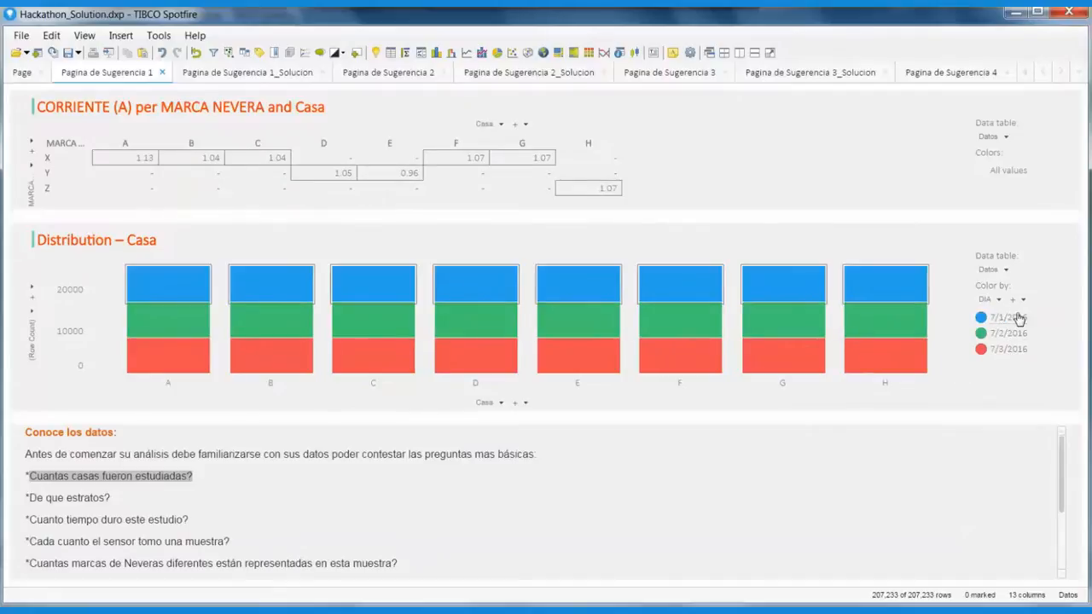
Mark Casa A's 7/1/2016 bar segment, create a details table from it, and place the table beside the bar chart
{"action": "mouse_move", "coordinate": [166, 361]}
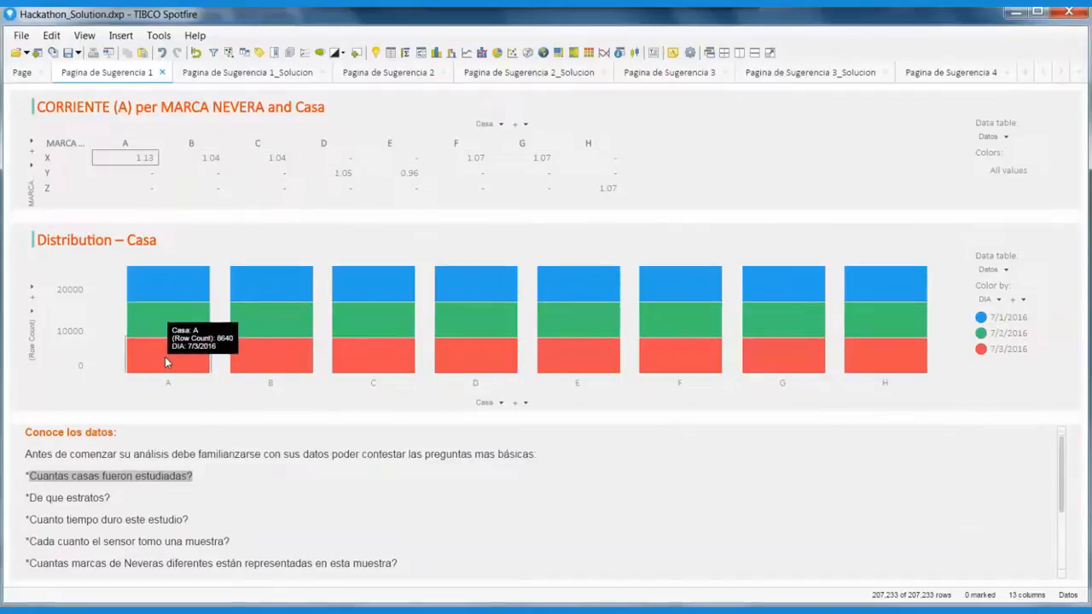
{"action": "mouse_move", "coordinate": [164, 280]}
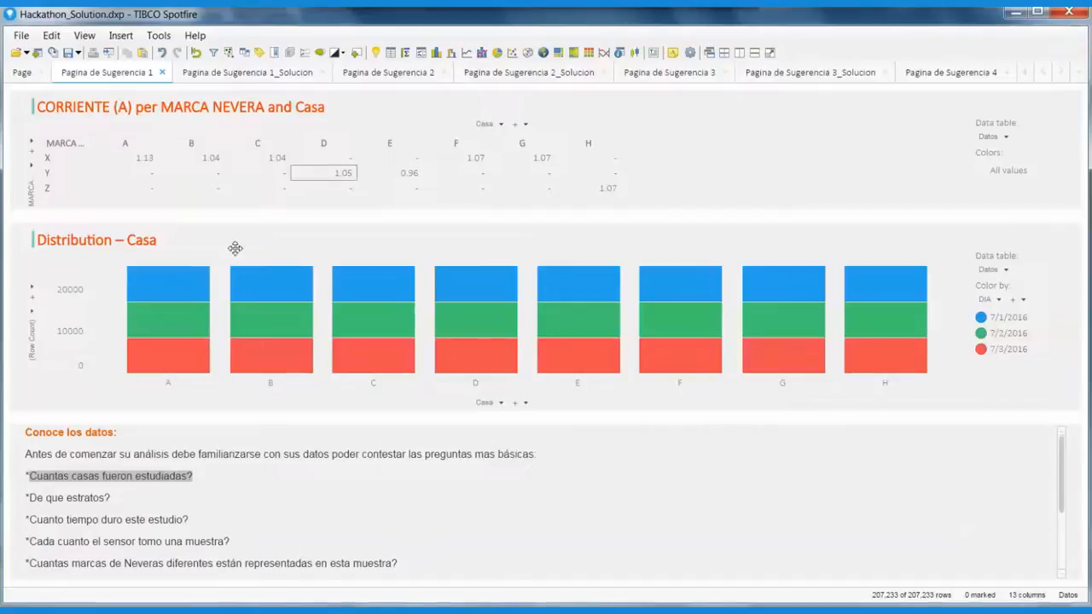
{"action": "left_click", "coordinate": [176, 282]}
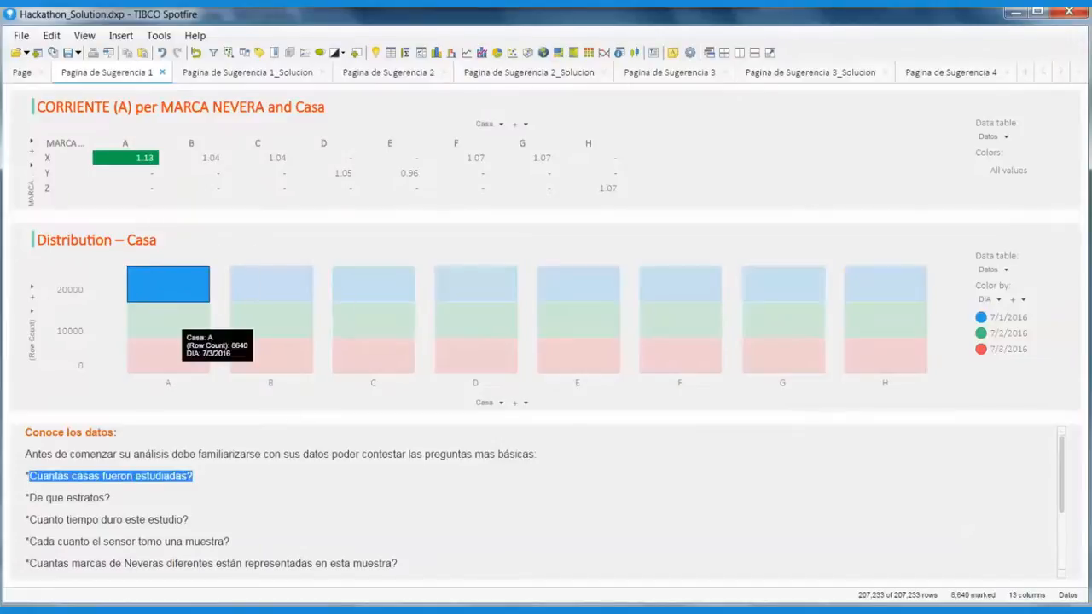
{"action": "mouse_move", "coordinate": [445, 612]}
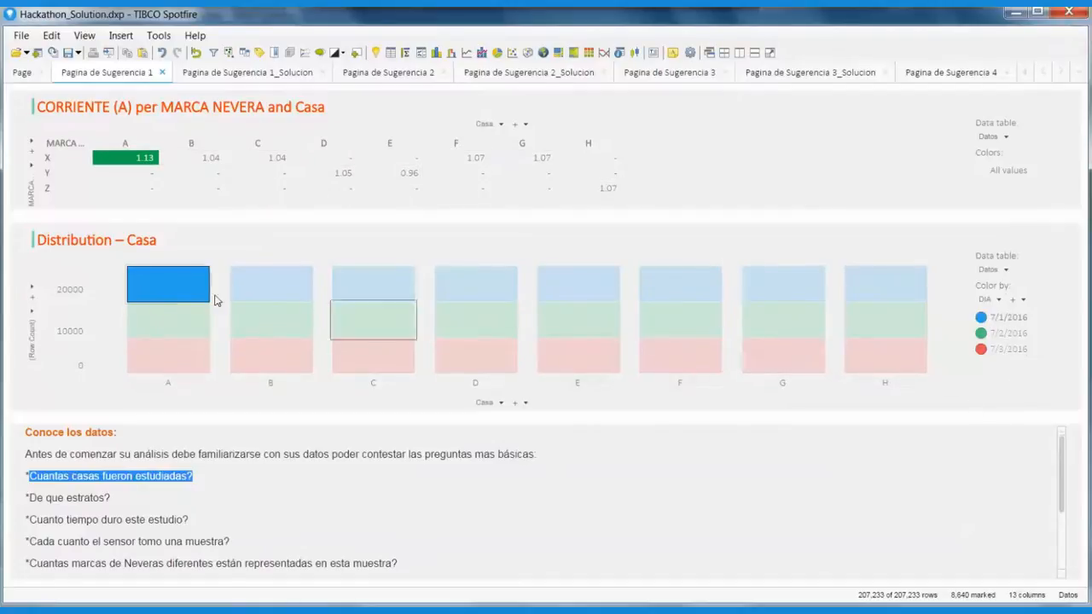
{"action": "right_click", "coordinate": [170, 298]}
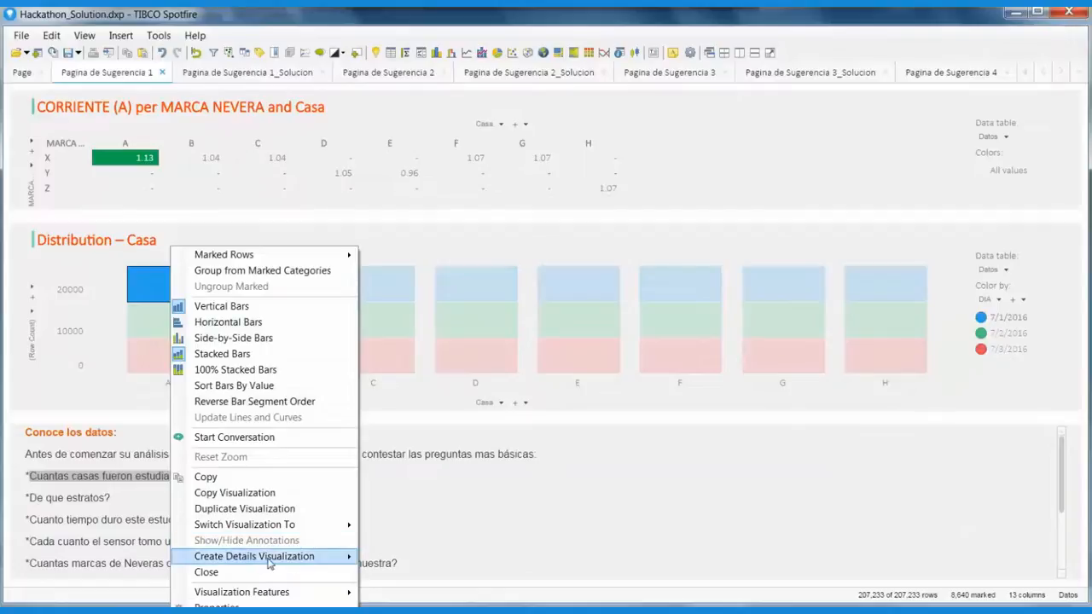
{"action": "mouse_move", "coordinate": [269, 556]}
{"action": "left_click", "coordinate": [410, 353]}
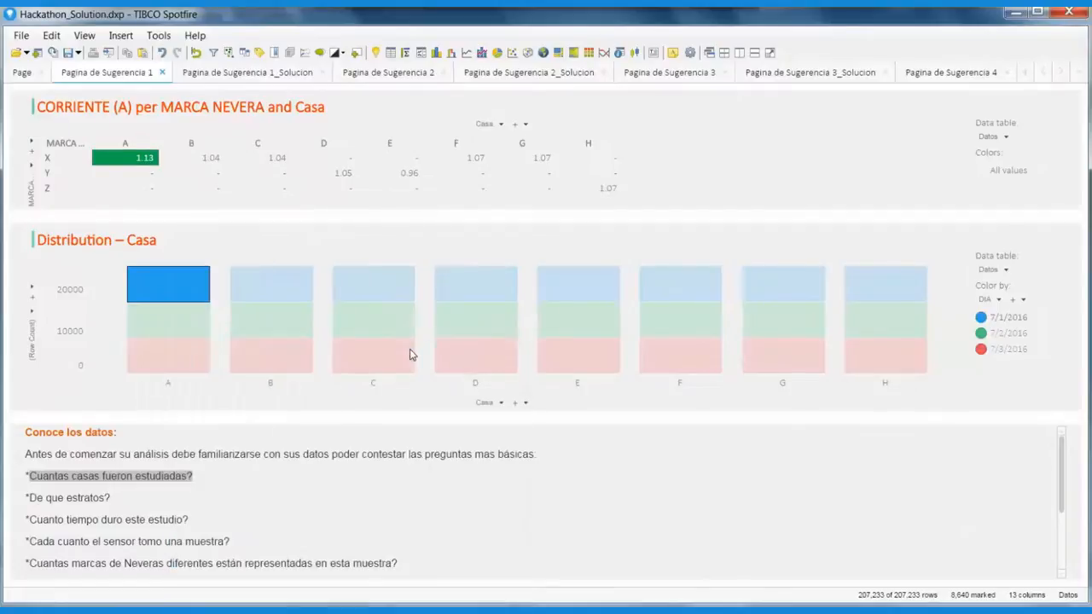
{"action": "left_click_drag", "start_coordinate": [378, 334], "coordinate": [825, 286]}
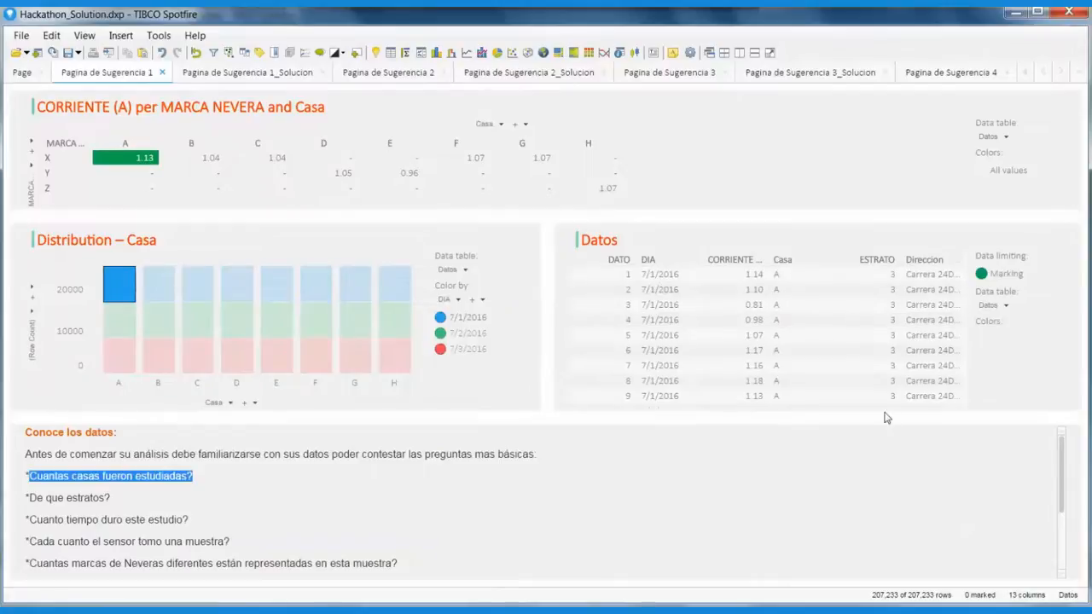
Limit the details table's displayed columns to Hora_ and Casa, in that order
{"action": "right_click", "coordinate": [824, 382]}
{"action": "left_click", "coordinate": [868, 602]}
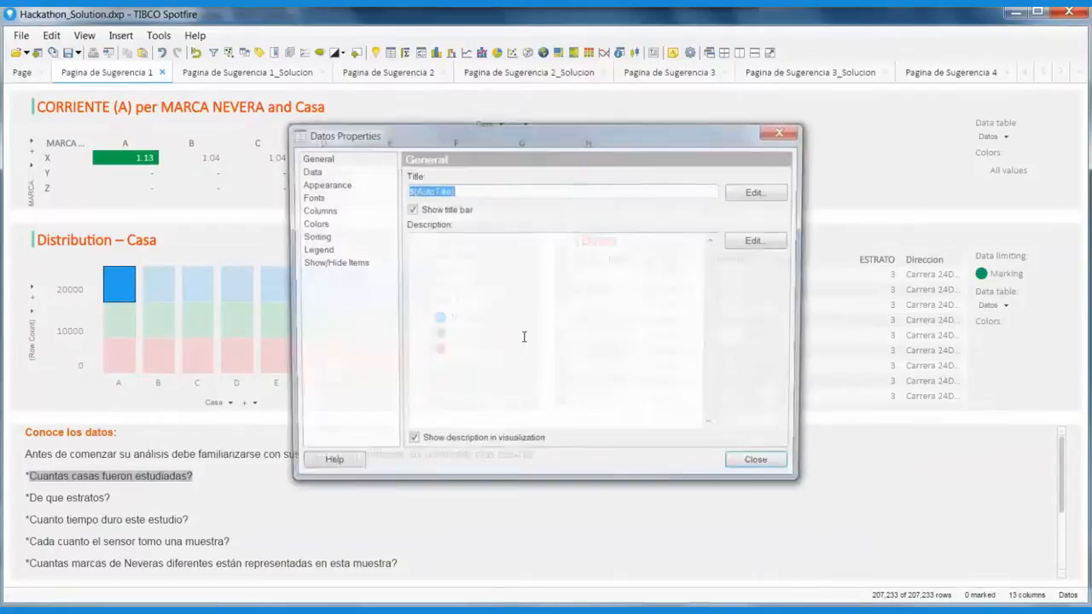
{"action": "left_click", "coordinate": [312, 210]}
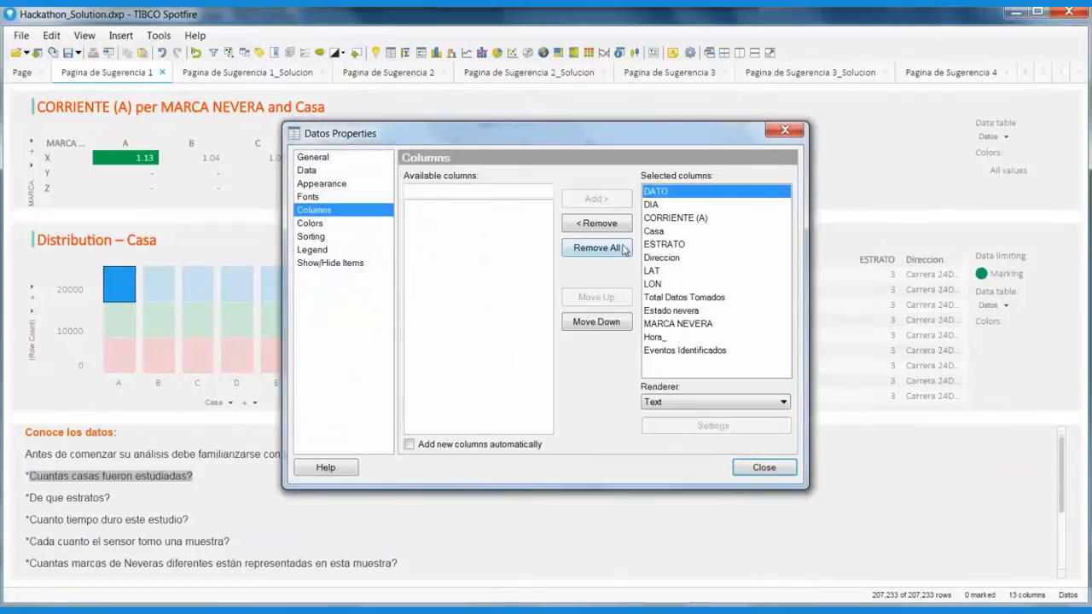
{"action": "left_click", "coordinate": [625, 249]}
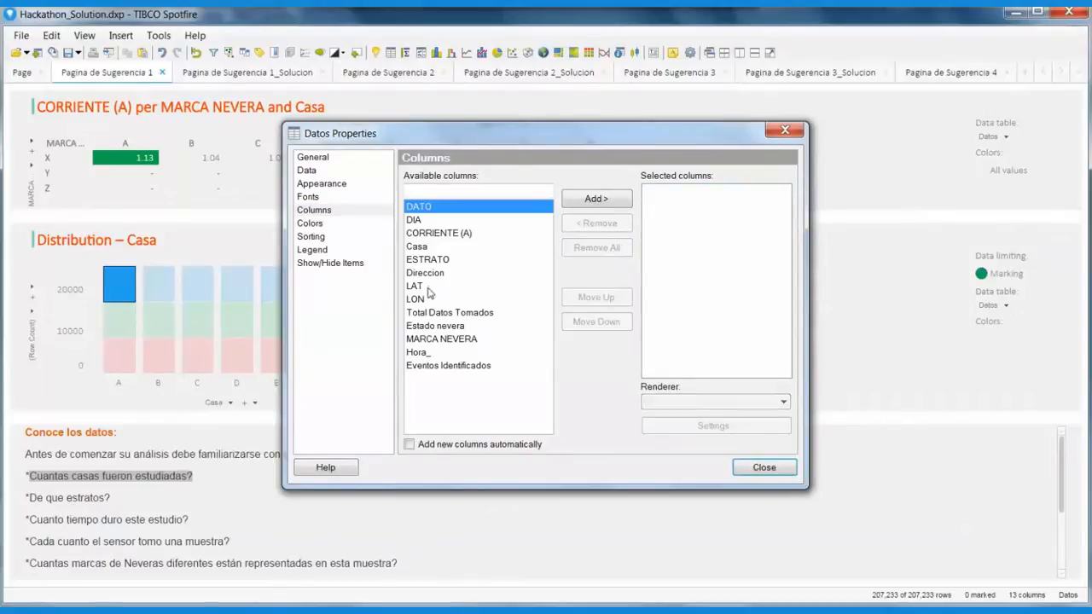
{"action": "left_click", "coordinate": [435, 354]}
{"action": "left_click", "coordinate": [611, 203]}
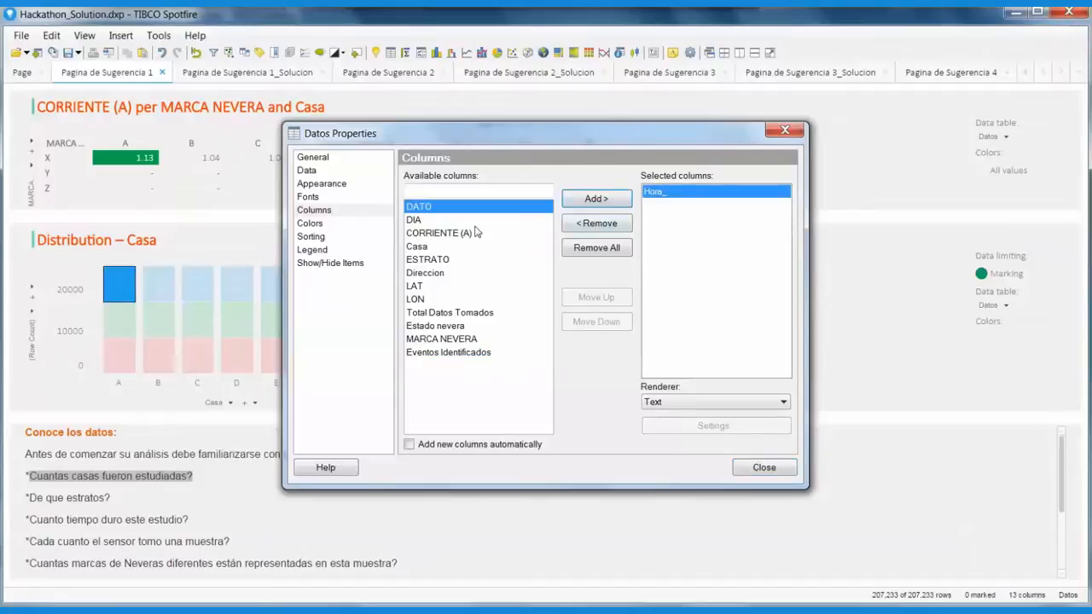
{"action": "left_click", "coordinate": [431, 248]}
{"action": "left_click", "coordinate": [585, 205]}
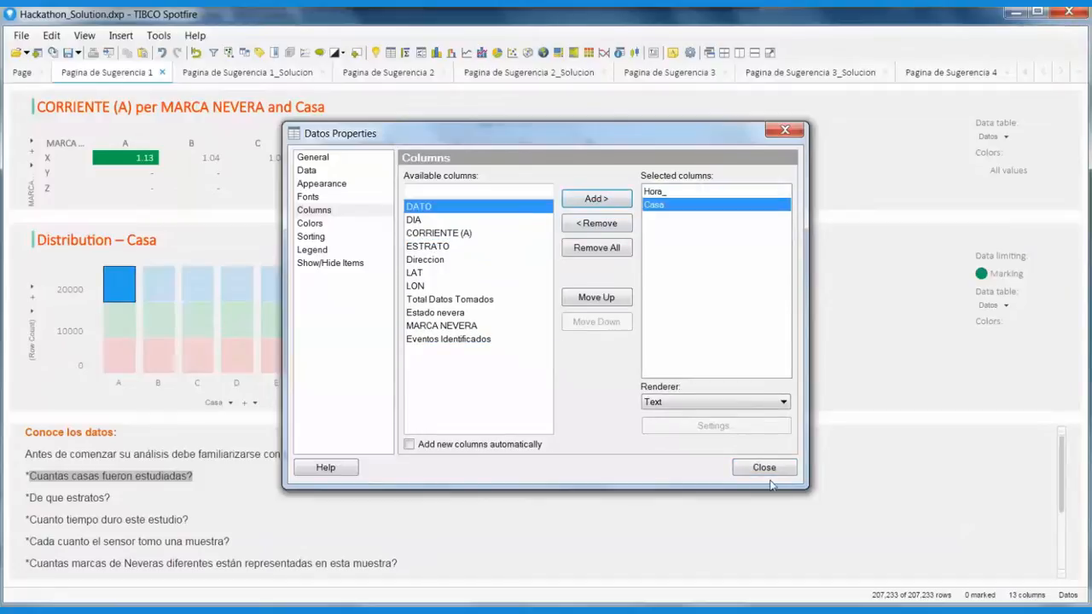
{"action": "left_click", "coordinate": [771, 473]}
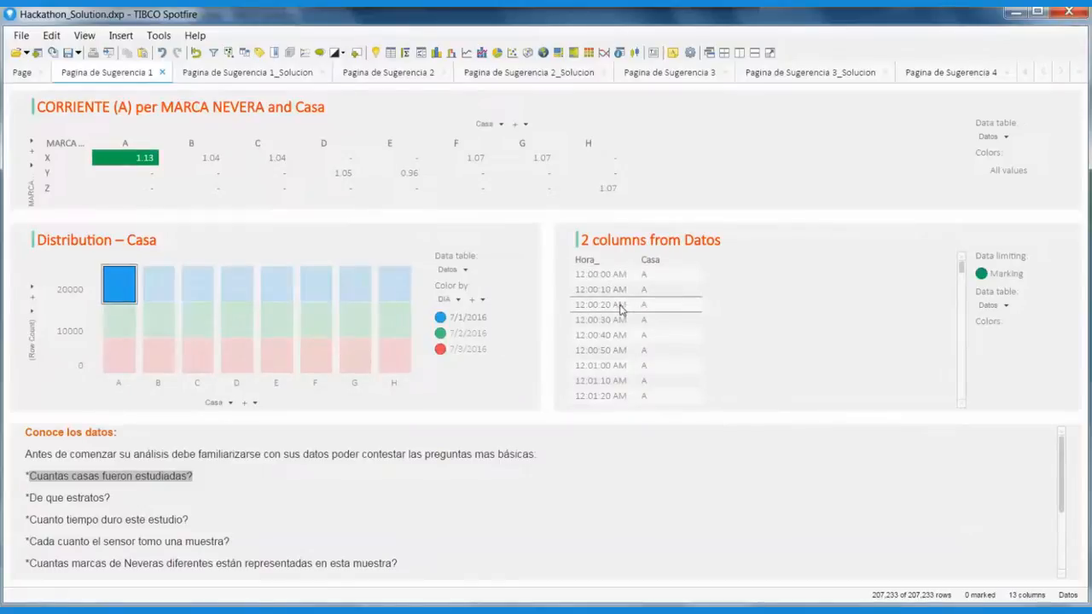
Examine the sensor's sampling times for Casa A in the details table, marking its 7/2/2016 and 7/3/2016 bar segments as well
{"action": "scroll", "coordinate": [618, 388], "scroll_direction": "down", "scroll_amount": 3}
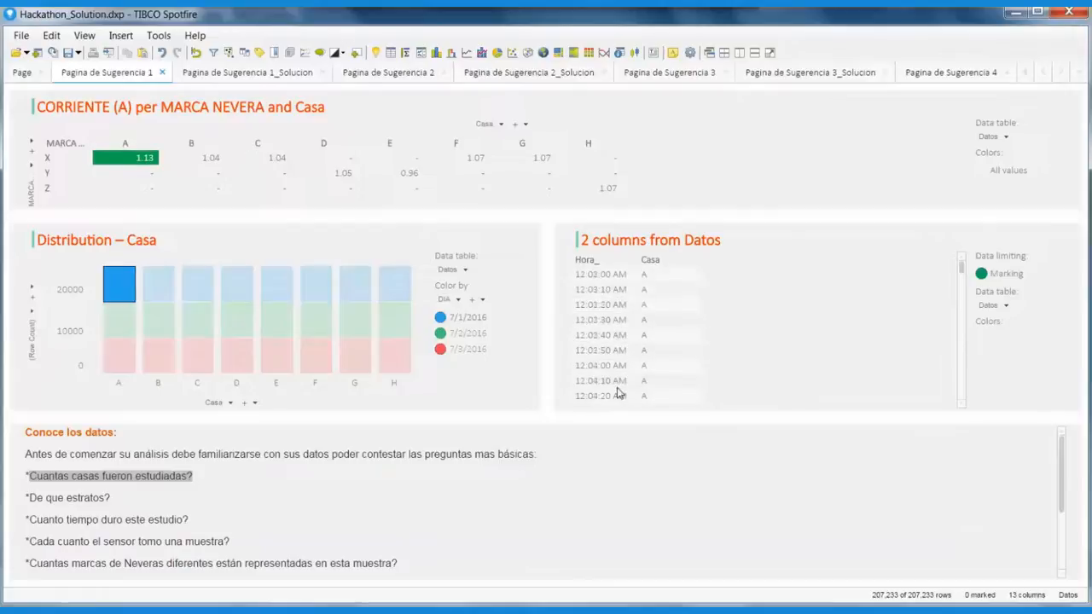
{"action": "scroll", "coordinate": [619, 393], "scroll_direction": "down", "scroll_amount": 2}
{"action": "scroll", "coordinate": [619, 393], "scroll_direction": "down", "scroll_amount": 4}
{"action": "left_click", "coordinate": [121, 322]}
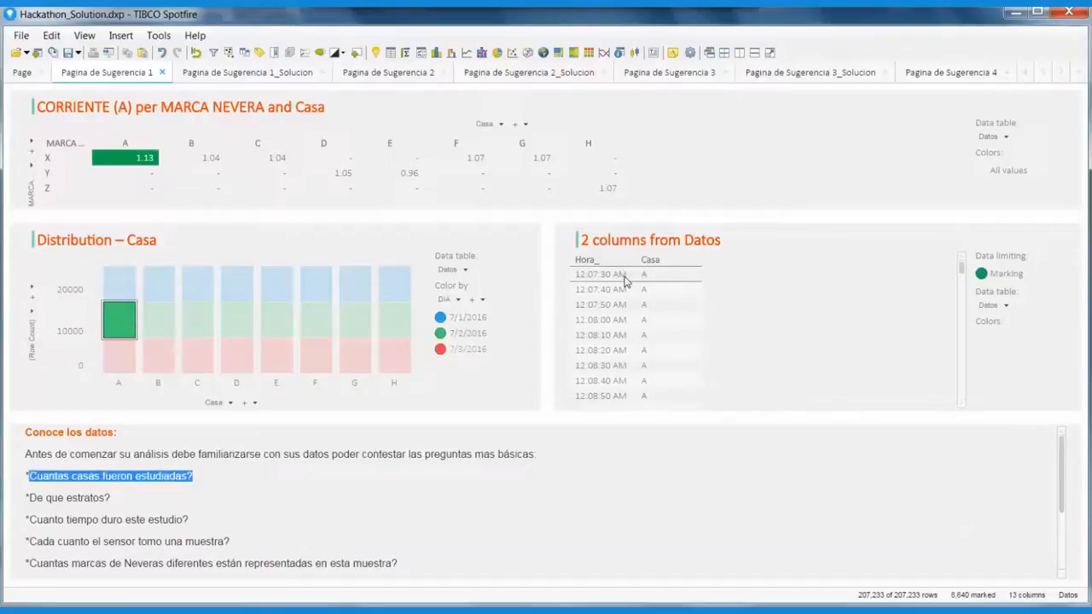
{"action": "scroll", "coordinate": [627, 281], "scroll_direction": "down", "scroll_amount": 1}
{"action": "scroll", "coordinate": [626, 372], "scroll_direction": "down", "scroll_amount": 6}
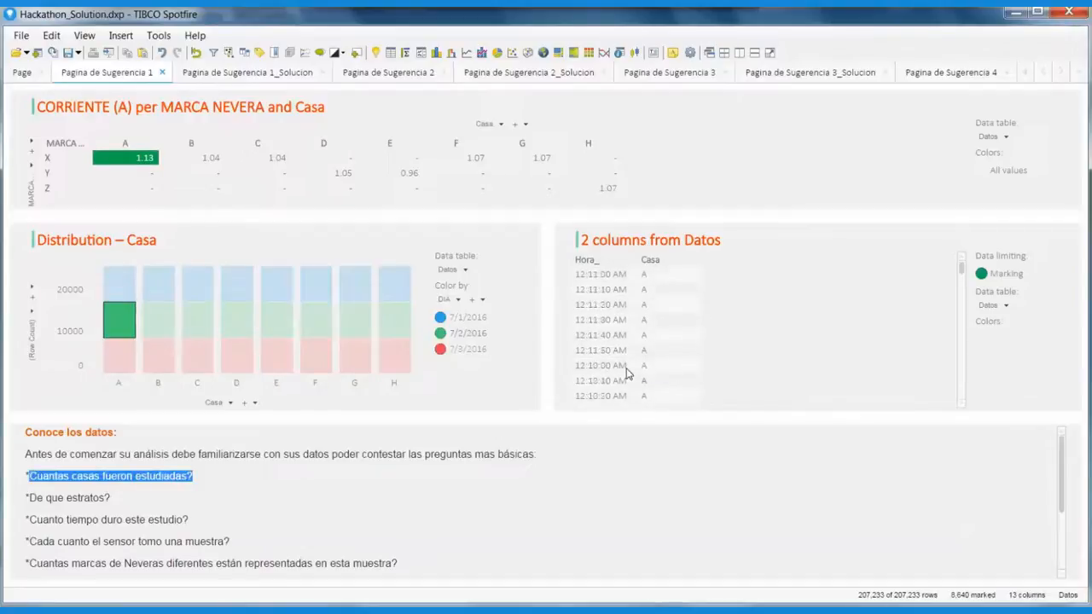
{"action": "left_click", "coordinate": [119, 363]}
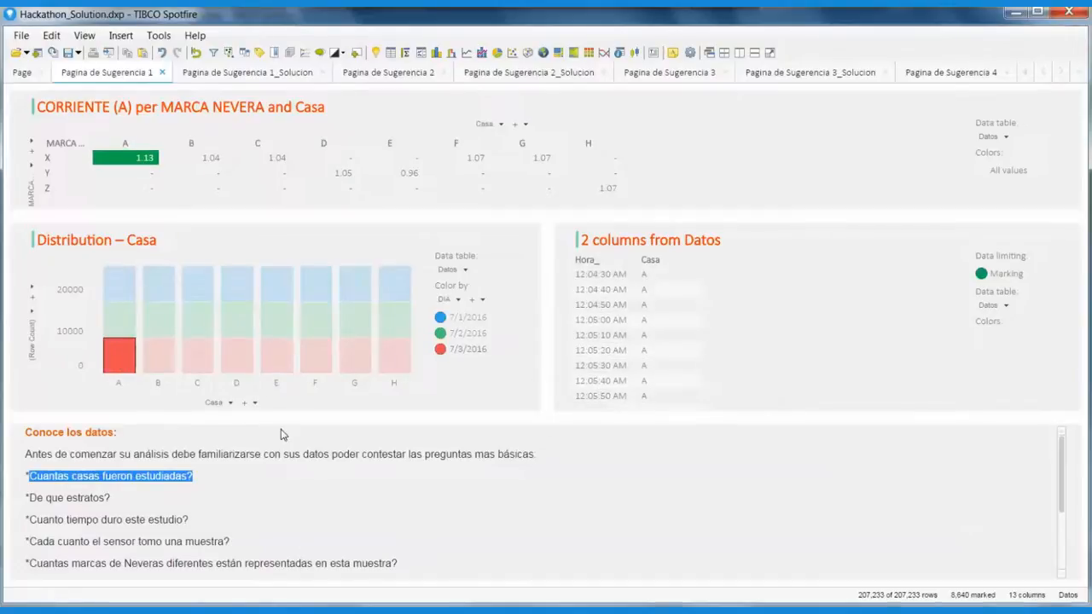
Mark the 7/1/2016 segments of Casa F and Casa H in turn to check their sampling times, and enlarge the questions text area
{"action": "left_click", "coordinate": [313, 291]}
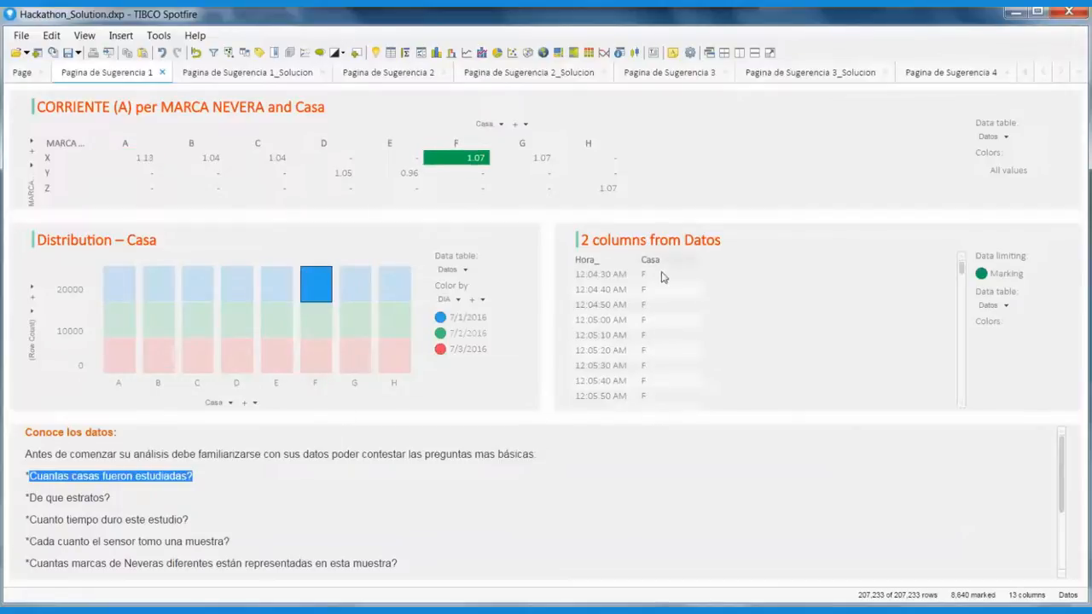
{"action": "scroll", "coordinate": [597, 341], "scroll_direction": "up", "scroll_amount": 9}
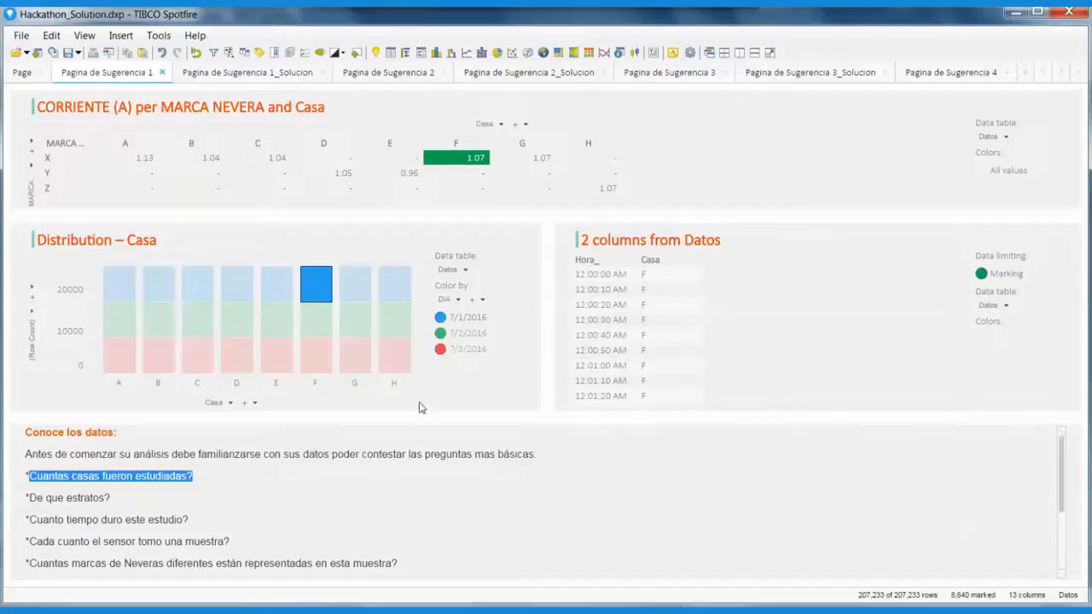
{"action": "left_click", "coordinate": [395, 290]}
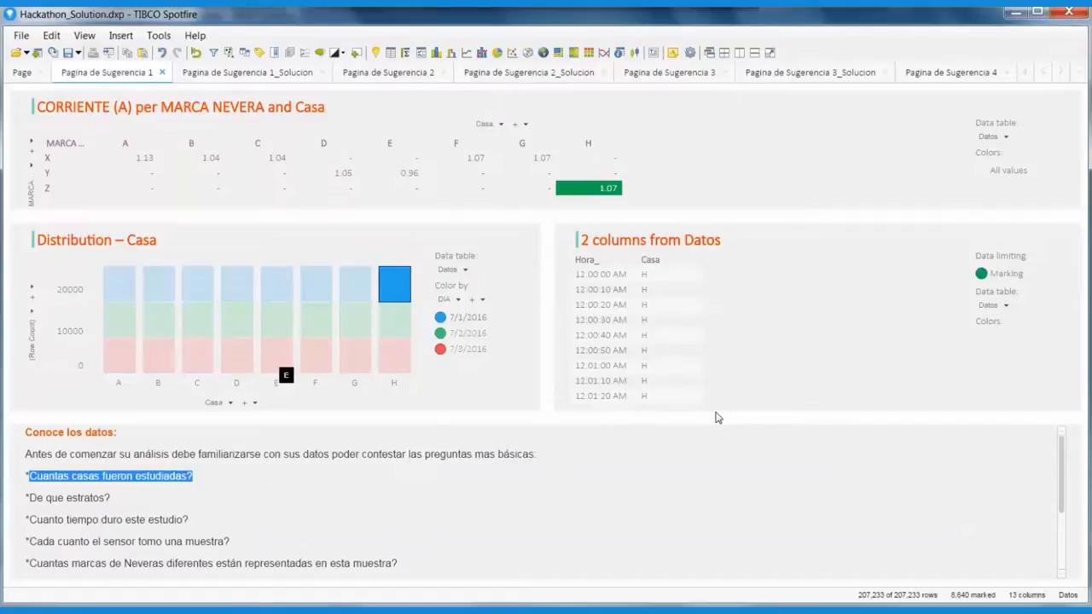
{"action": "left_click_drag", "start_coordinate": [585, 417], "coordinate": [585, 357]}
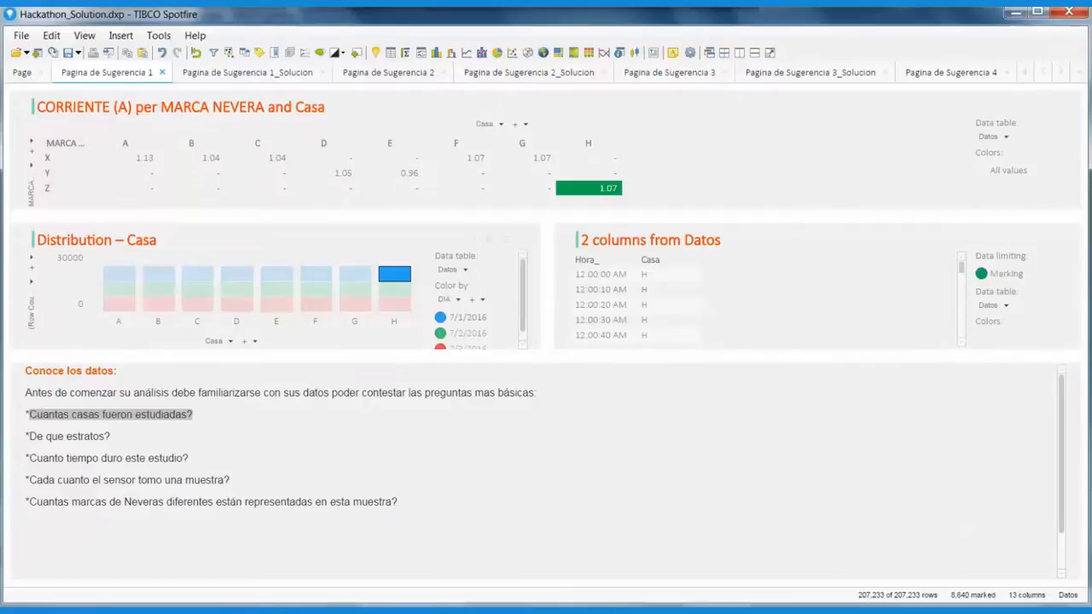
On the Pagina de Sugerencia 2 page, add a map chart and set its data table to Datos
{"action": "left_click", "coordinate": [388, 72]}
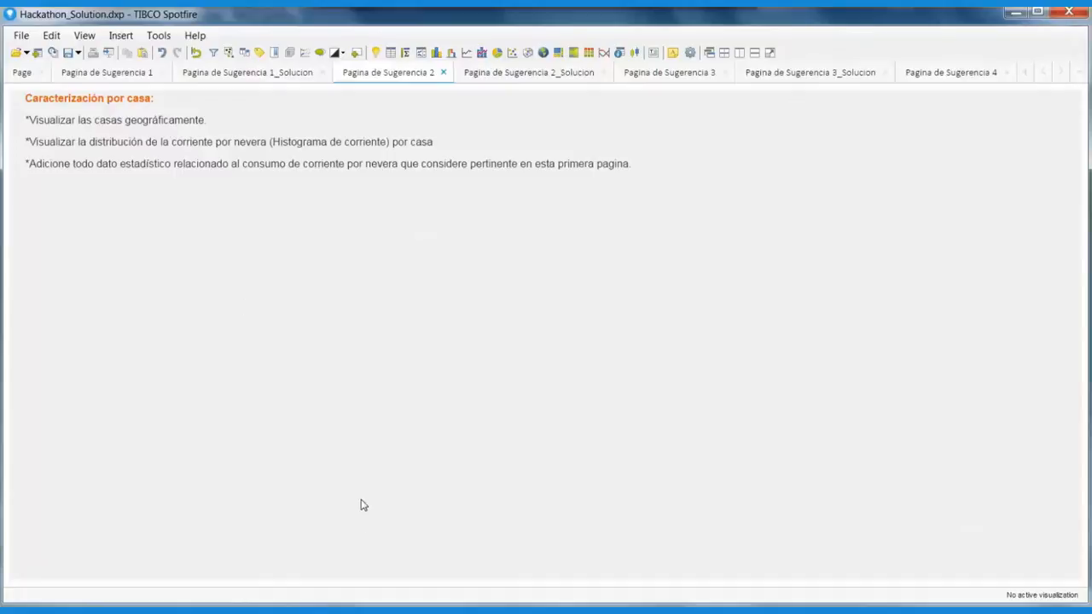
{"action": "left_click", "coordinate": [543, 53]}
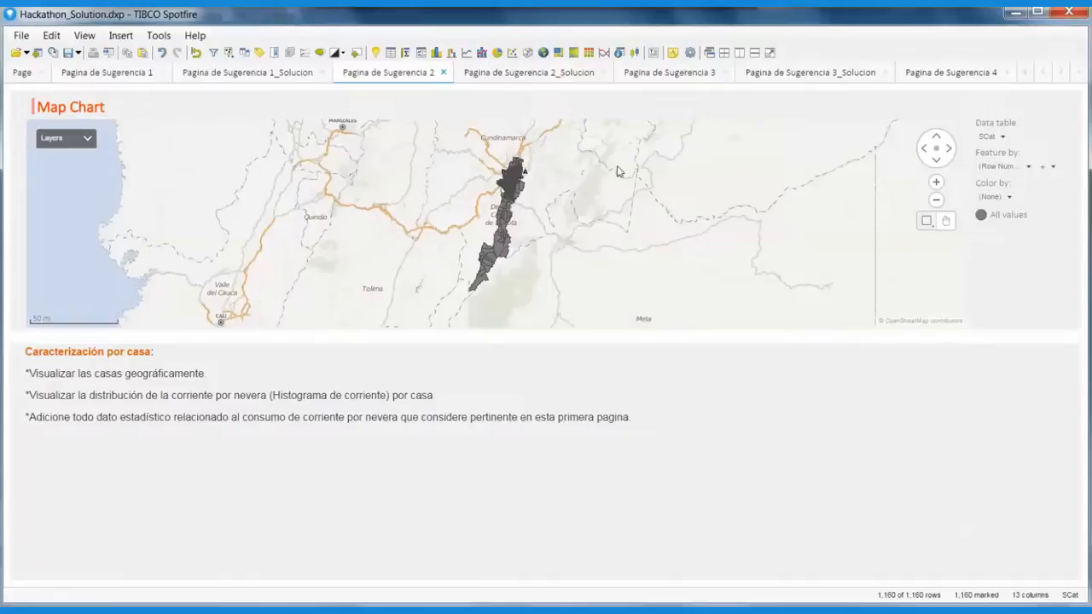
{"action": "left_click", "coordinate": [1004, 140]}
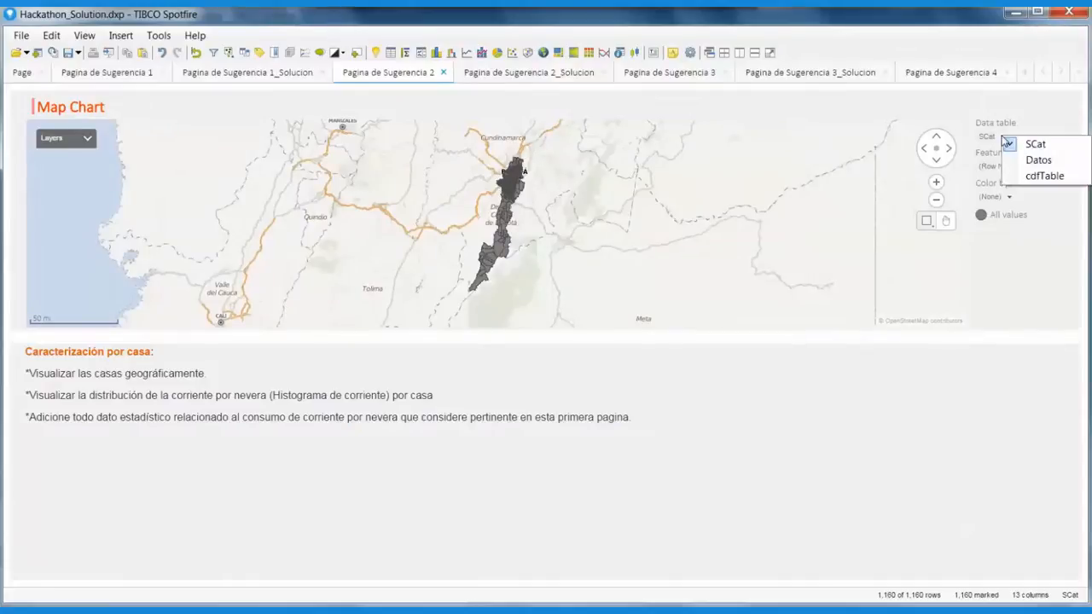
{"action": "left_click", "coordinate": [1030, 161]}
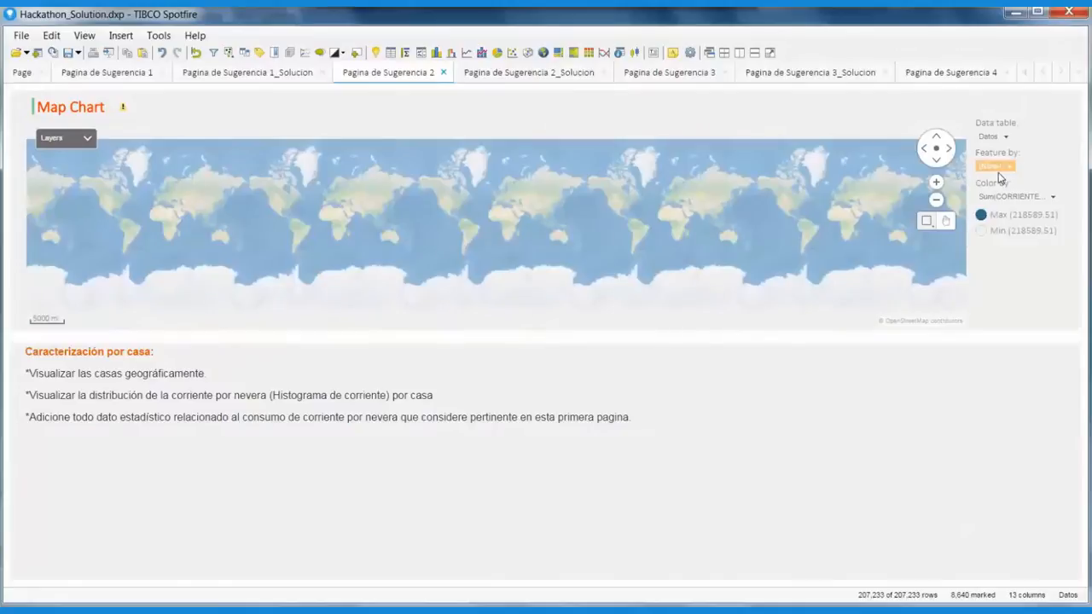
Remove the Datos feature layer from the map chart's layers
{"action": "right_click", "coordinate": [416, 192]}
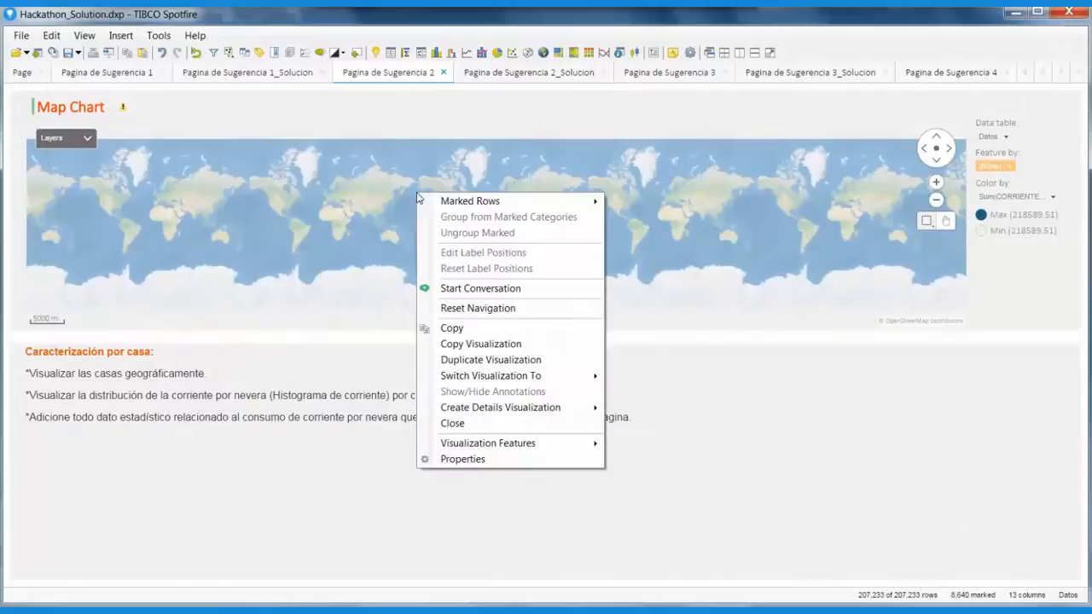
{"action": "left_click", "coordinate": [480, 459]}
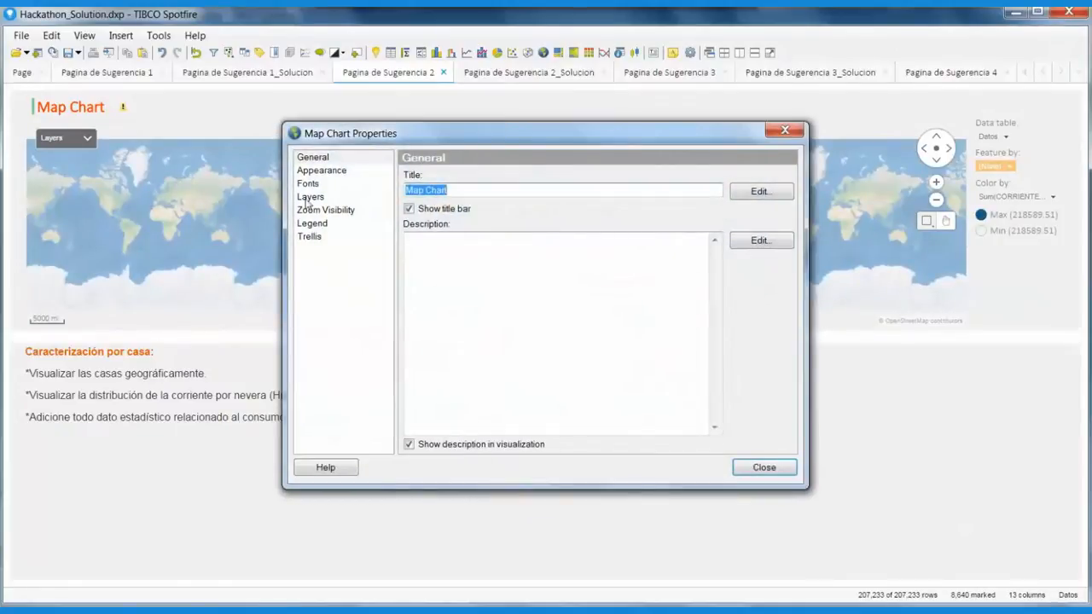
{"action": "left_click", "coordinate": [308, 200]}
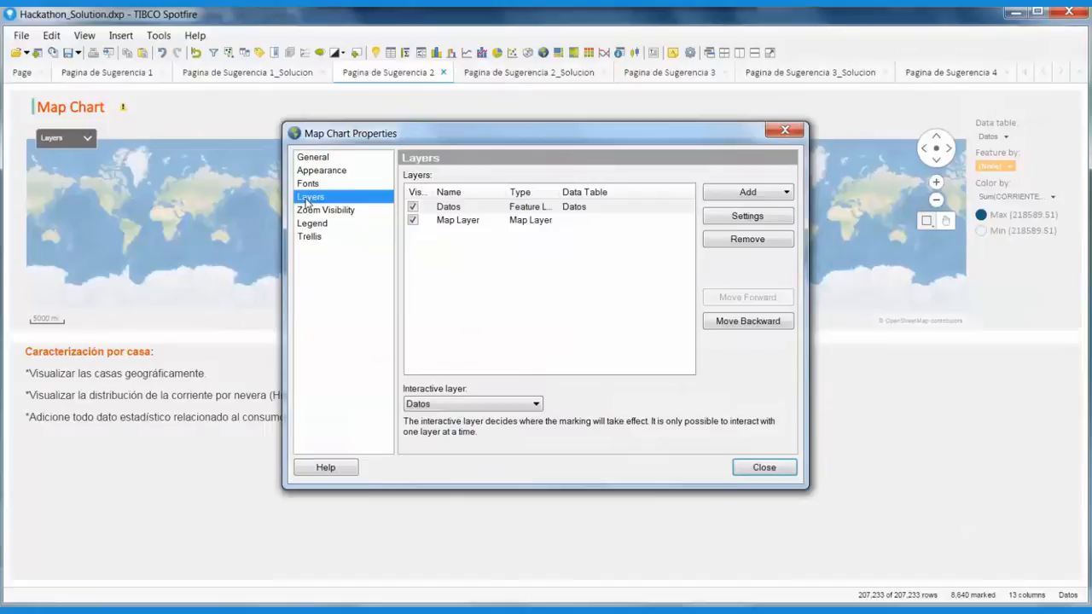
{"action": "left_click", "coordinate": [507, 209]}
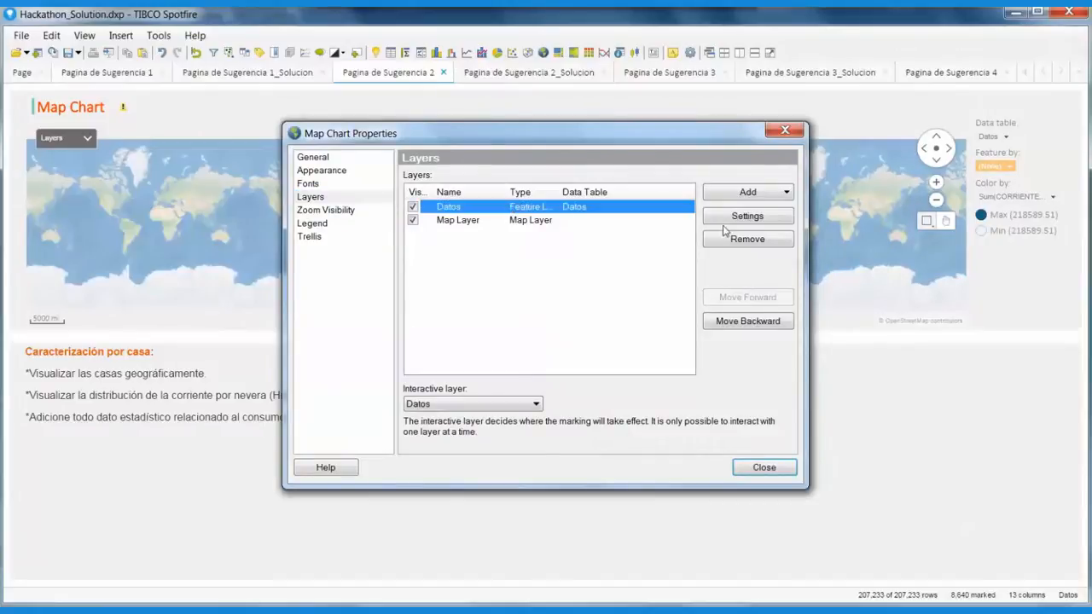
{"action": "left_click", "coordinate": [729, 219]}
{"action": "left_click", "coordinate": [764, 468]}
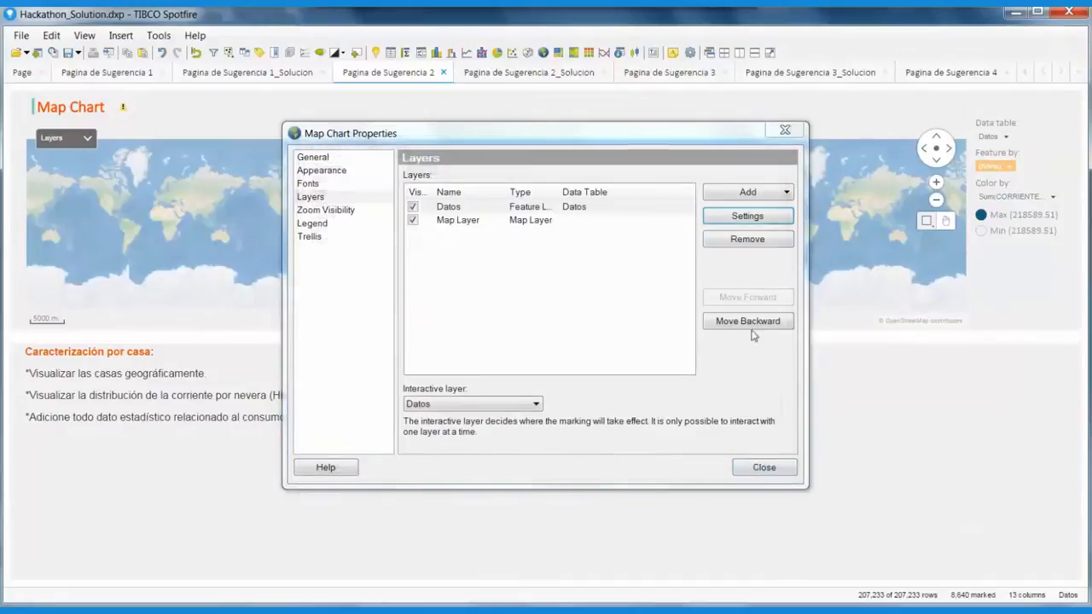
{"action": "left_click", "coordinate": [735, 239]}
Add a marker layer based on the Datos table to the map chart, and clear the current marking
{"action": "left_click", "coordinate": [739, 193]}
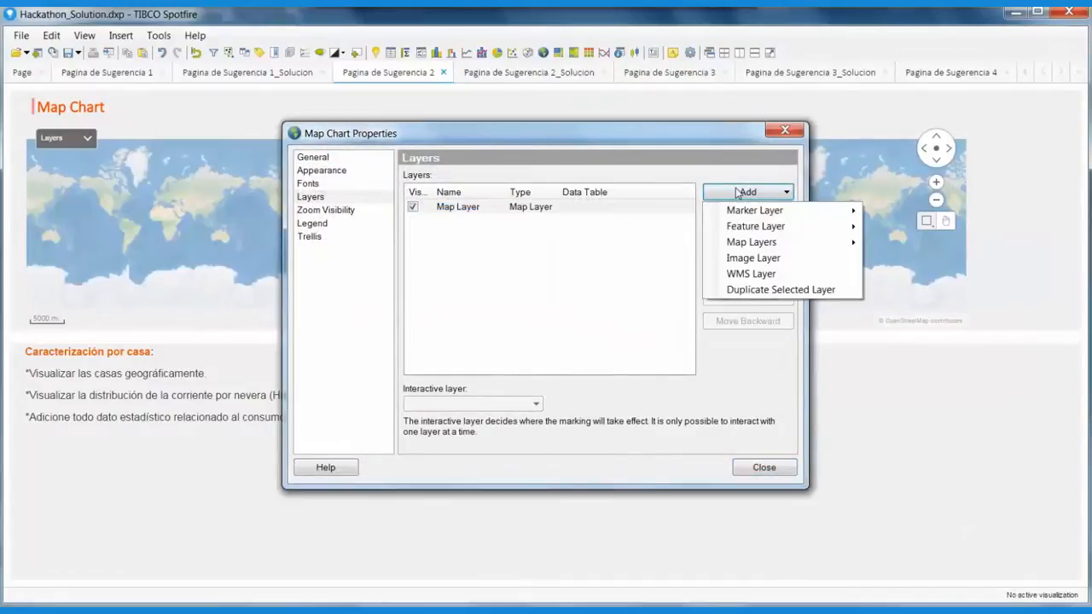
{"action": "mouse_move", "coordinate": [744, 215]}
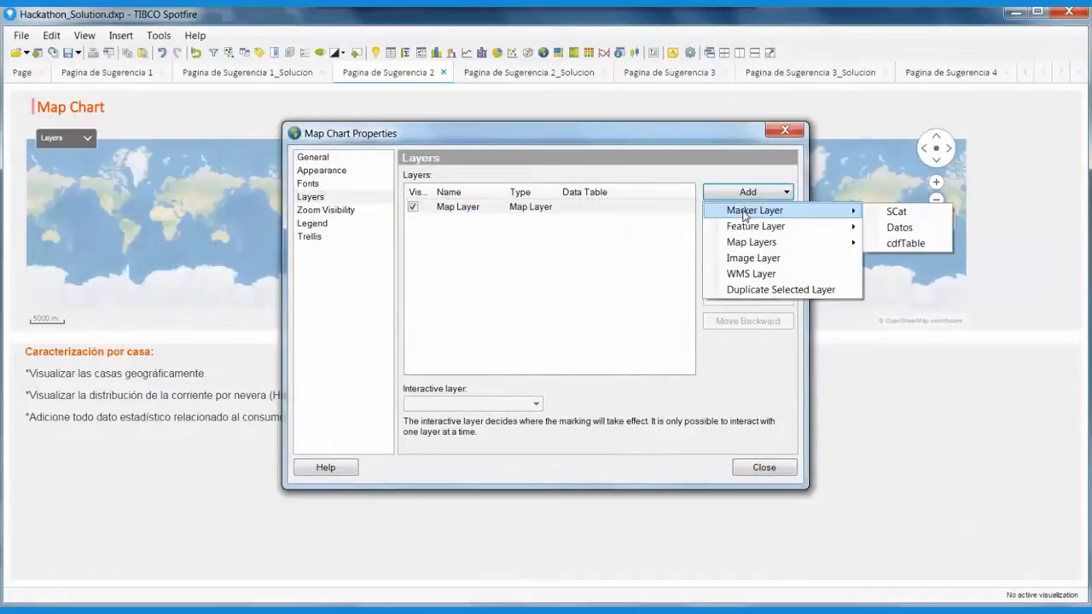
{"action": "left_click", "coordinate": [901, 229]}
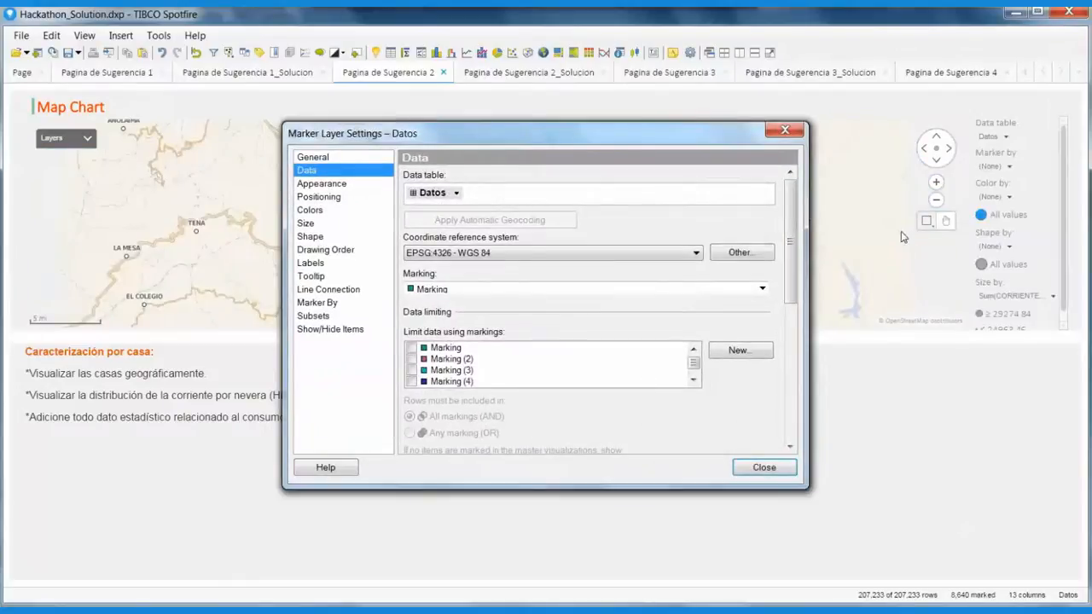
{"action": "left_click_drag", "start_coordinate": [608, 130], "coordinate": [823, 298]}
{"action": "left_click_drag", "start_coordinate": [691, 143], "coordinate": [974, 278]}
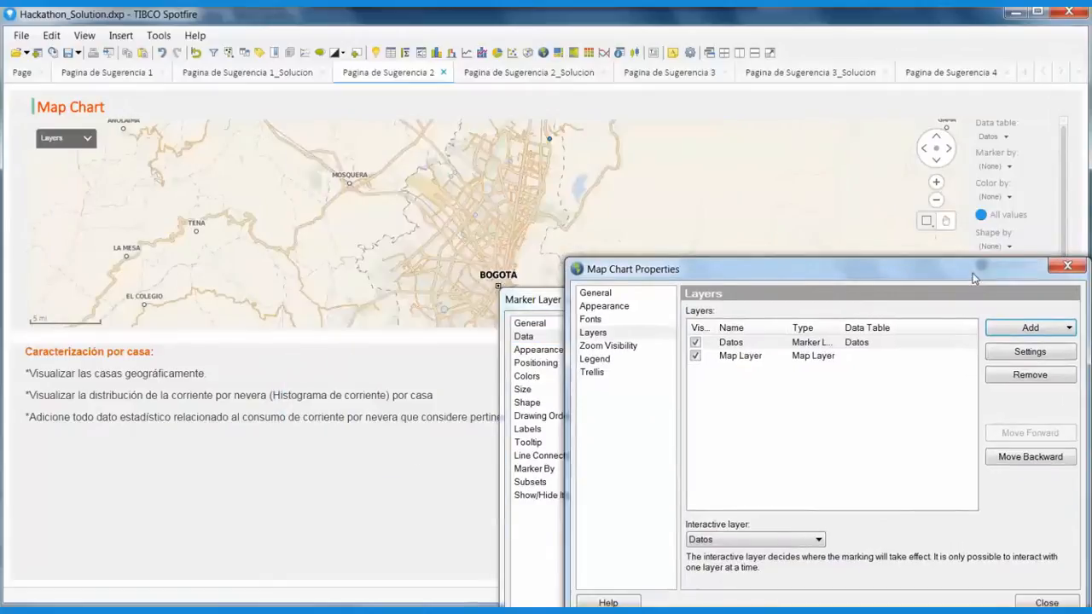
{"action": "left_click", "coordinate": [1067, 265]}
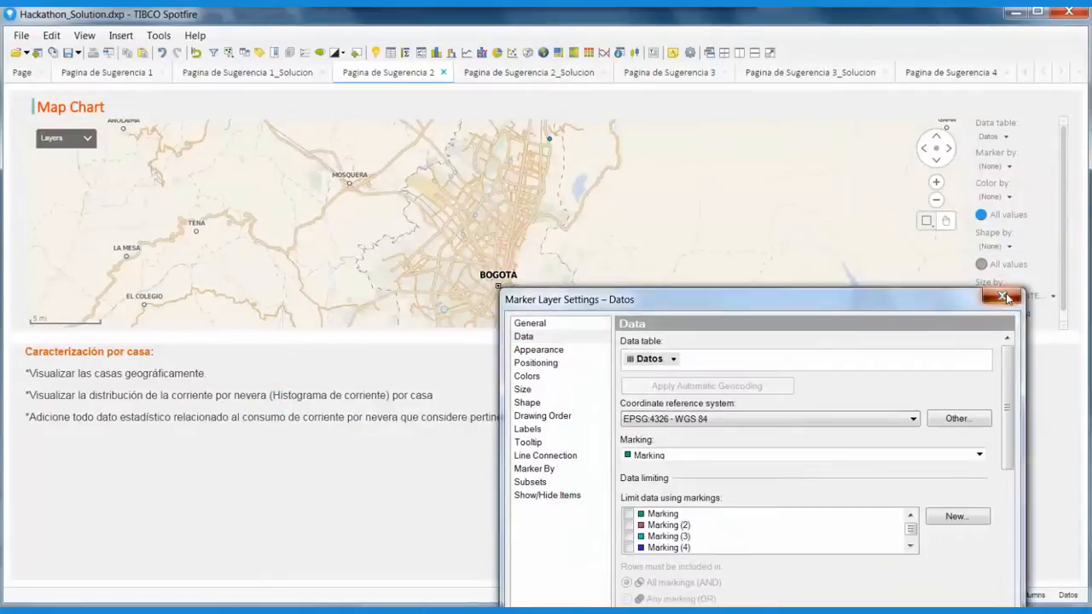
{"action": "left_click", "coordinate": [998, 294]}
{"action": "left_click", "coordinate": [608, 241]}
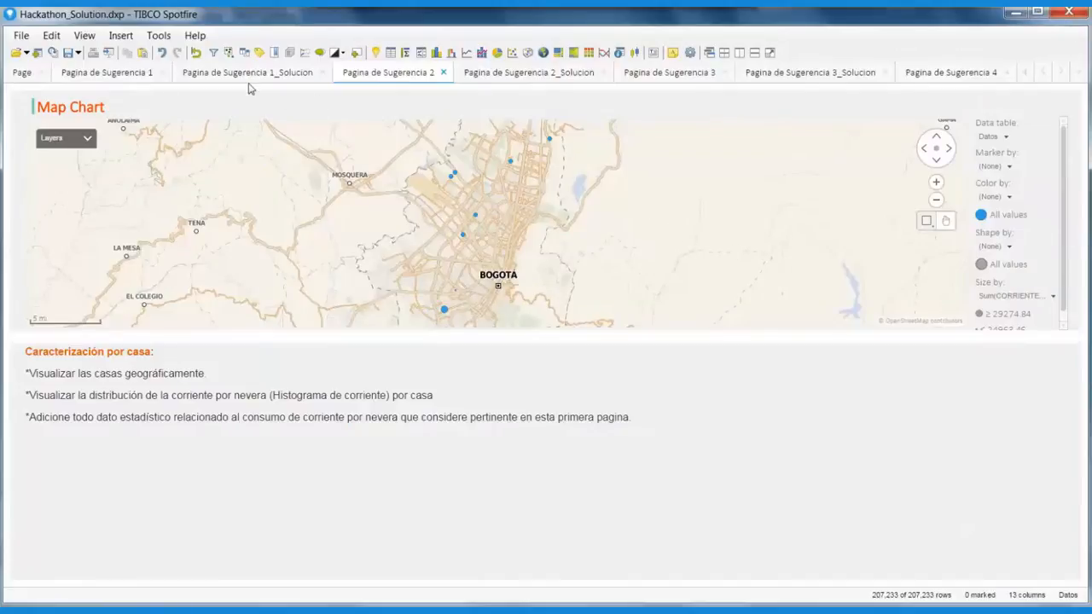
Color the map markers by the Casa column of the Datos table, and make the map chart taller
{"action": "left_click", "coordinate": [273, 53]}
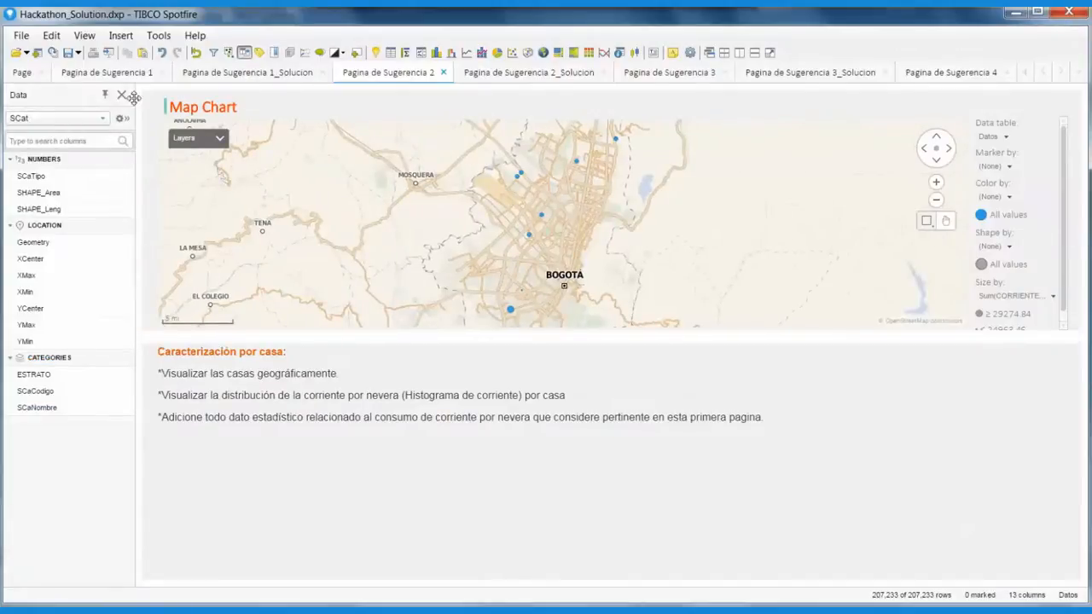
{"action": "left_click", "coordinate": [103, 118]}
{"action": "left_click", "coordinate": [69, 163]}
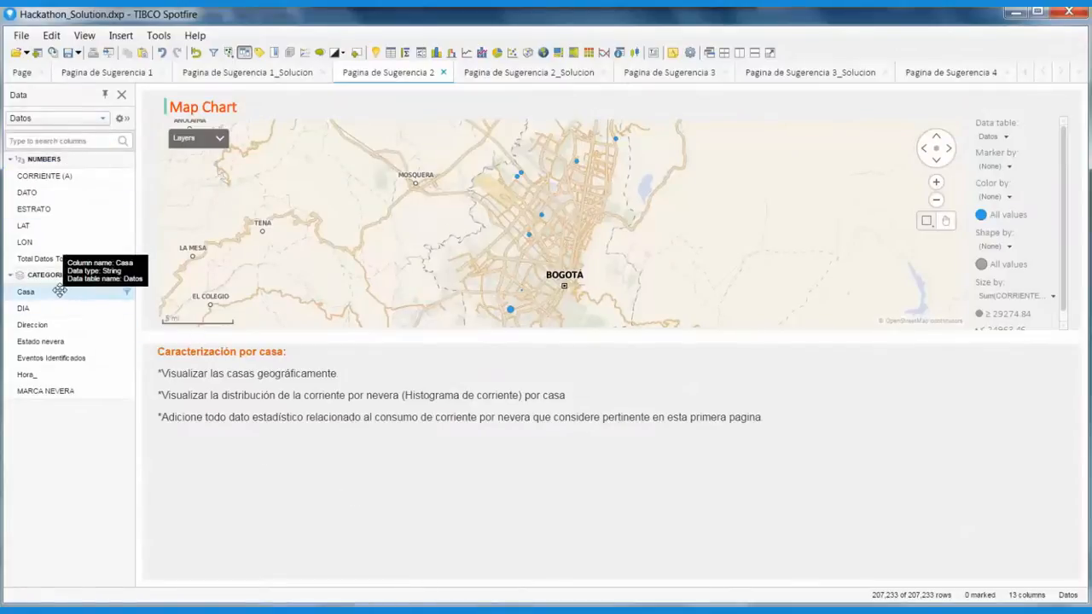
{"action": "left_click_drag", "start_coordinate": [59, 291], "coordinate": [476, 225]}
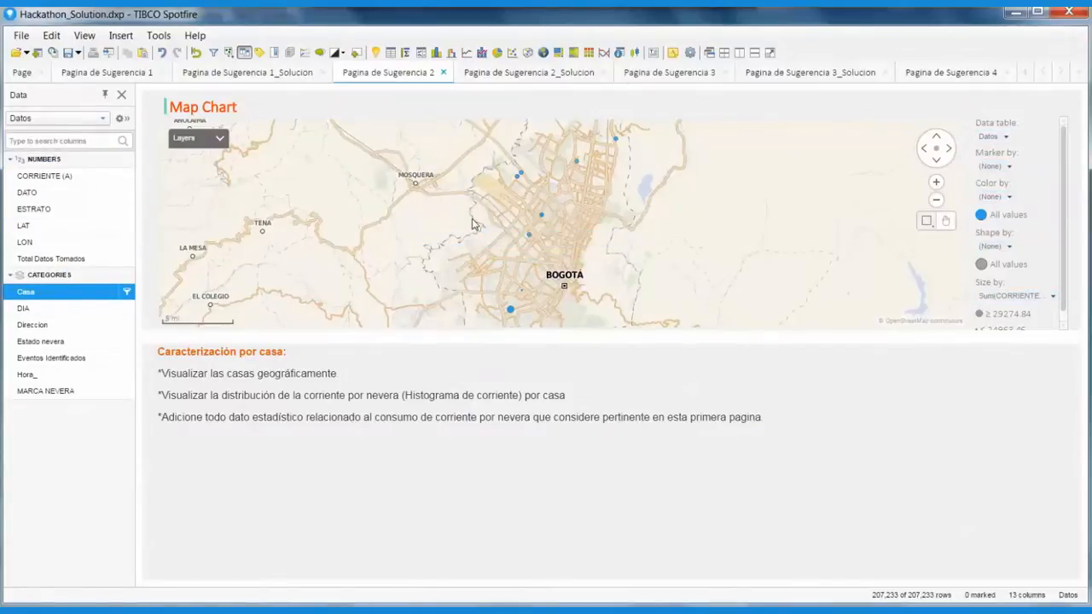
{"action": "left_click_drag", "start_coordinate": [750, 336], "coordinate": [762, 395]}
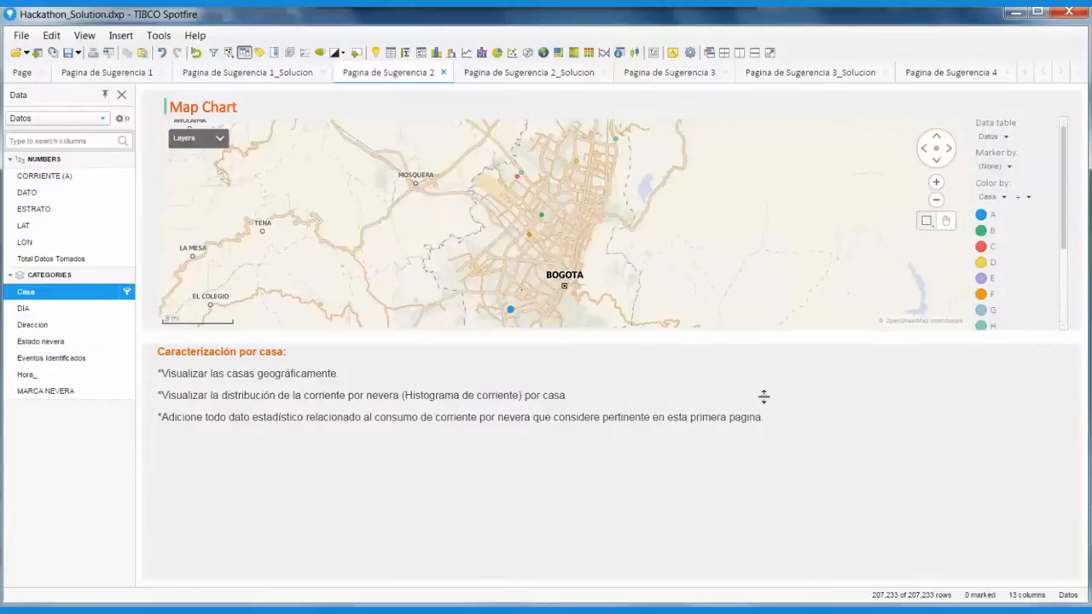
Set the map markers' Size by to (None) and change their shape to a filled five-pointed star
{"action": "left_click_drag", "start_coordinate": [1064, 299], "coordinate": [1065, 349]}
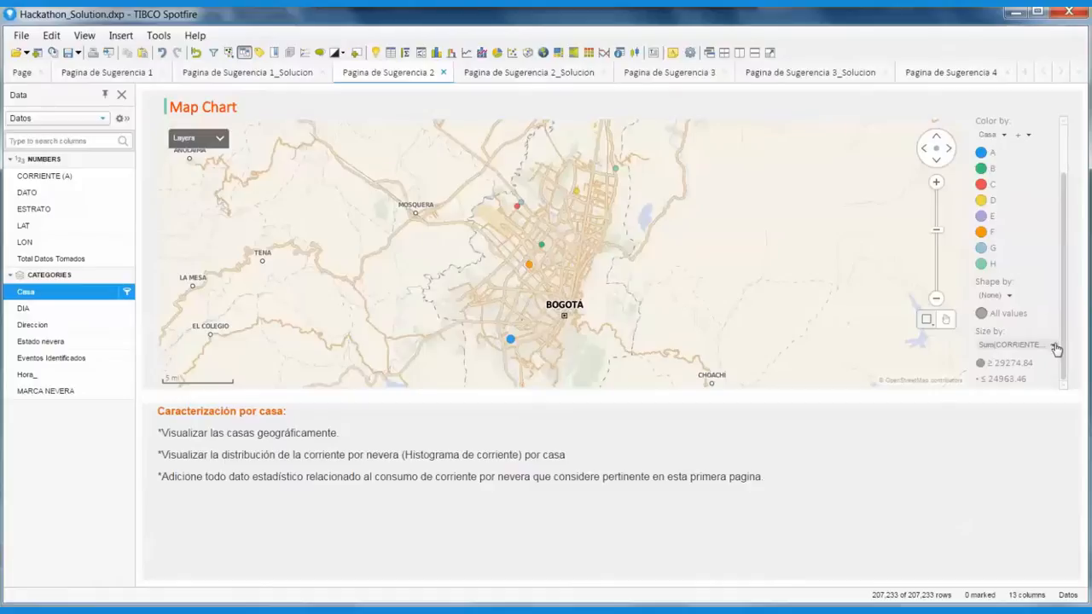
{"action": "left_click", "coordinate": [1055, 348]}
{"action": "left_click", "coordinate": [972, 602]}
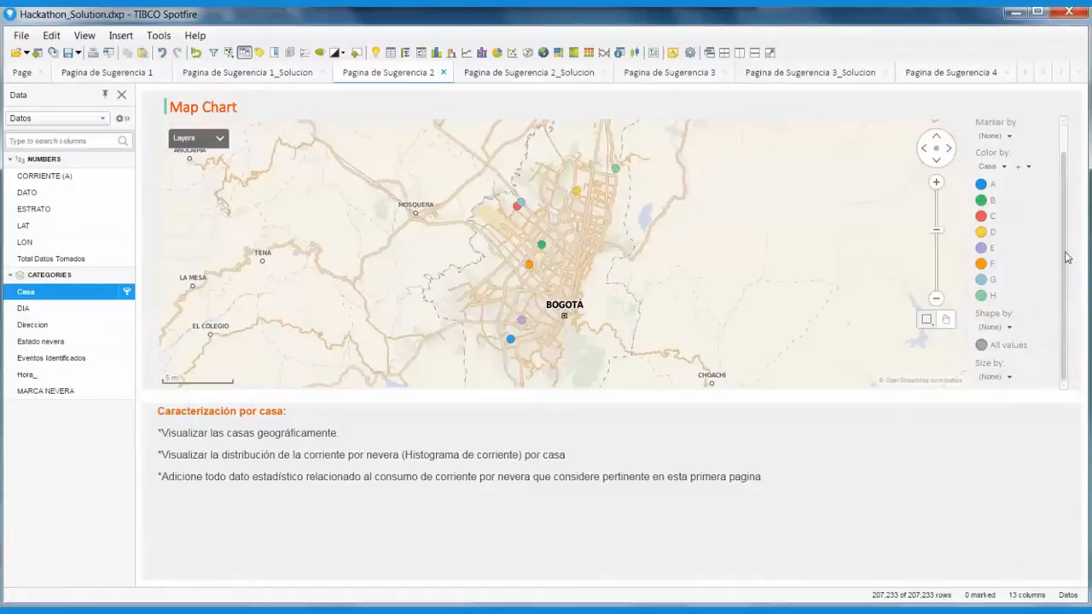
{"action": "left_click", "coordinate": [981, 345]}
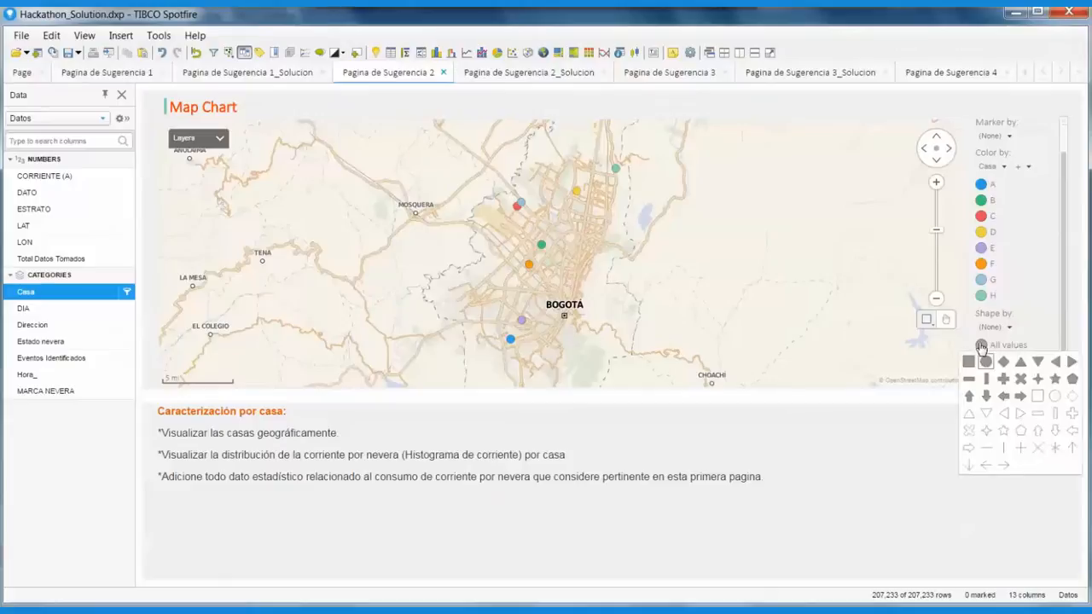
{"action": "left_click", "coordinate": [1055, 380]}
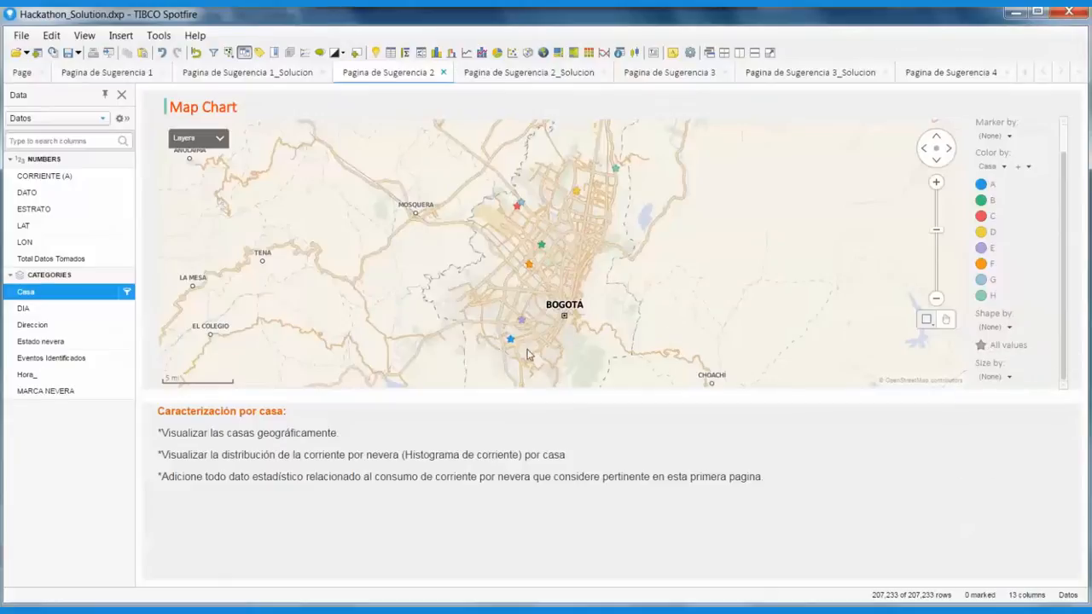
Increase the marker size in the Datos marker layer's settings
{"action": "right_click", "coordinate": [708, 273]}
{"action": "left_click", "coordinate": [755, 535]}
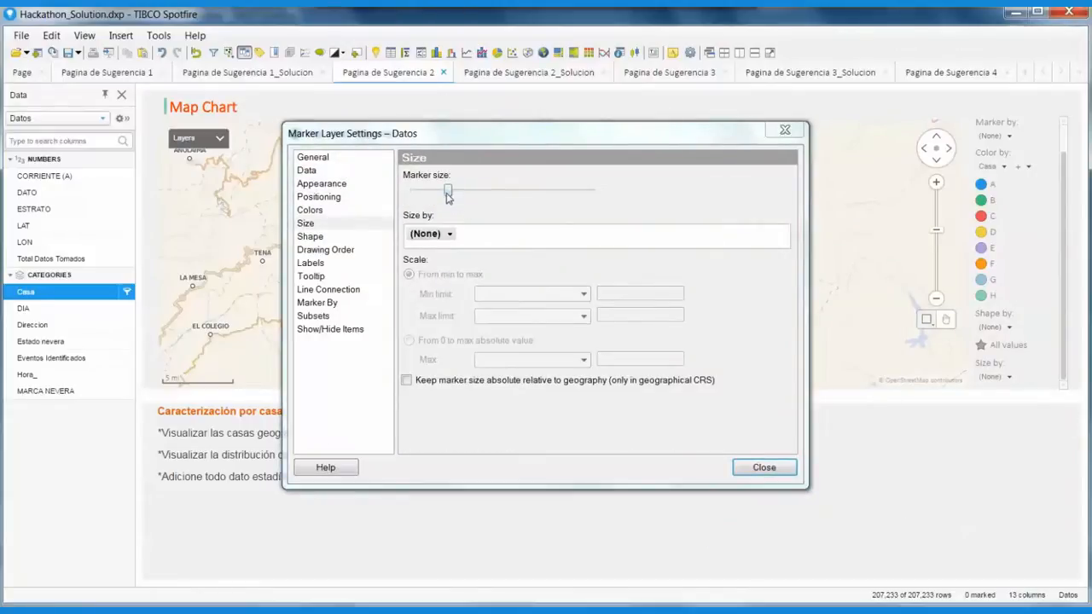
{"action": "left_click_drag", "start_coordinate": [448, 191], "coordinate": [474, 191]}
{"action": "left_click", "coordinate": [738, 469]}
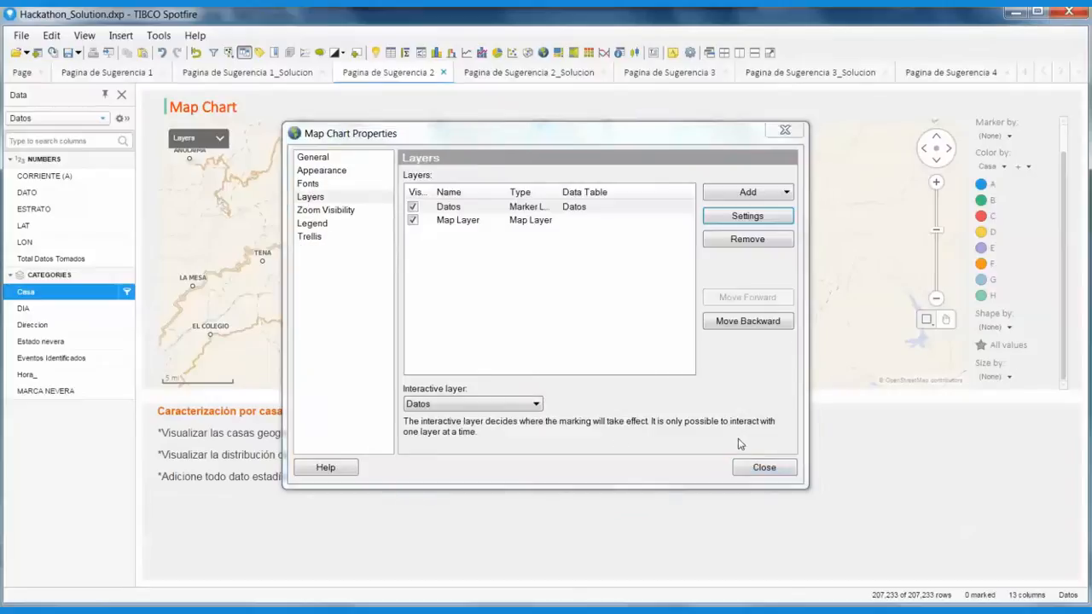
{"action": "left_click", "coordinate": [754, 464]}
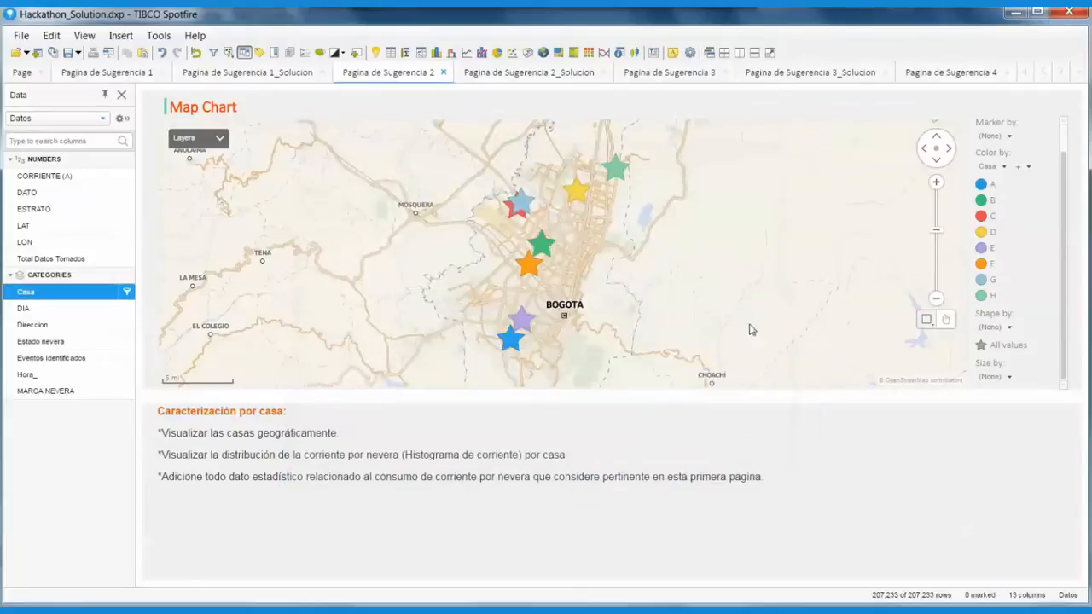
Check the Casa H and Casa D markers on the map, and make the map chart taller still
{"action": "left_click", "coordinate": [614, 167]}
{"action": "left_click", "coordinate": [577, 190]}
{"action": "left_click", "coordinate": [582, 255]}
{"action": "left_click_drag", "start_coordinate": [517, 393], "coordinate": [517, 433]}
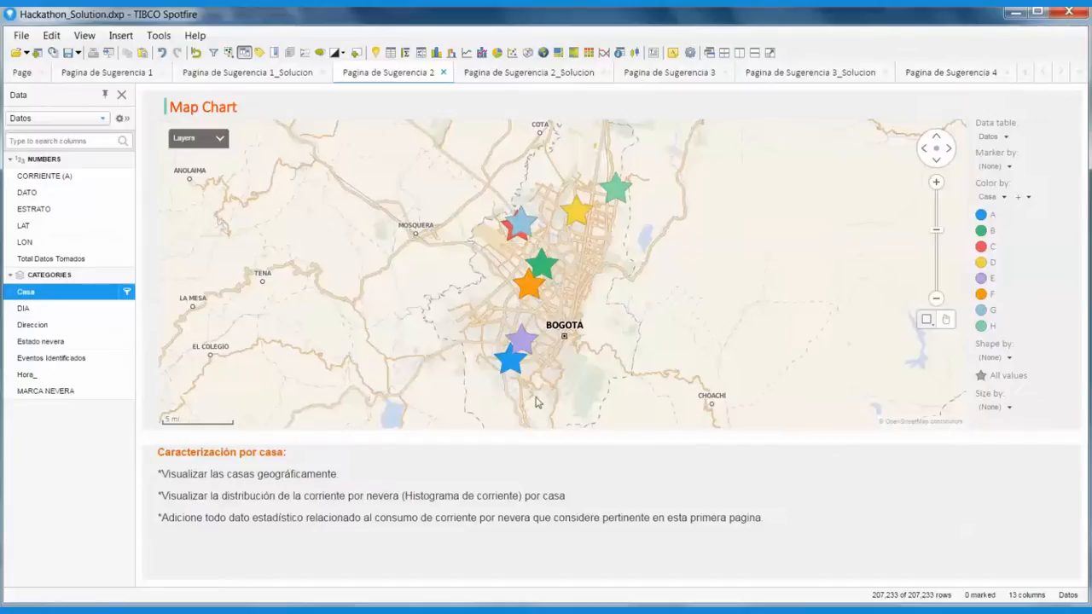
Mark the Casa H star on the map, create a details bar chart from it, and place the chart beside the map
{"action": "left_click", "coordinate": [613, 196]}
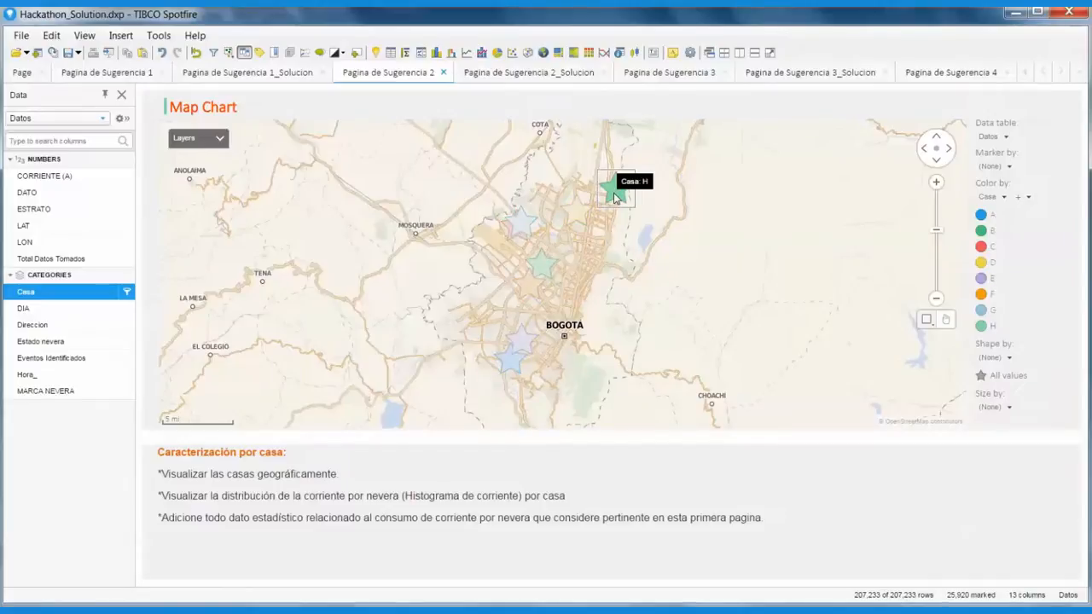
{"action": "right_click", "coordinate": [614, 196]}
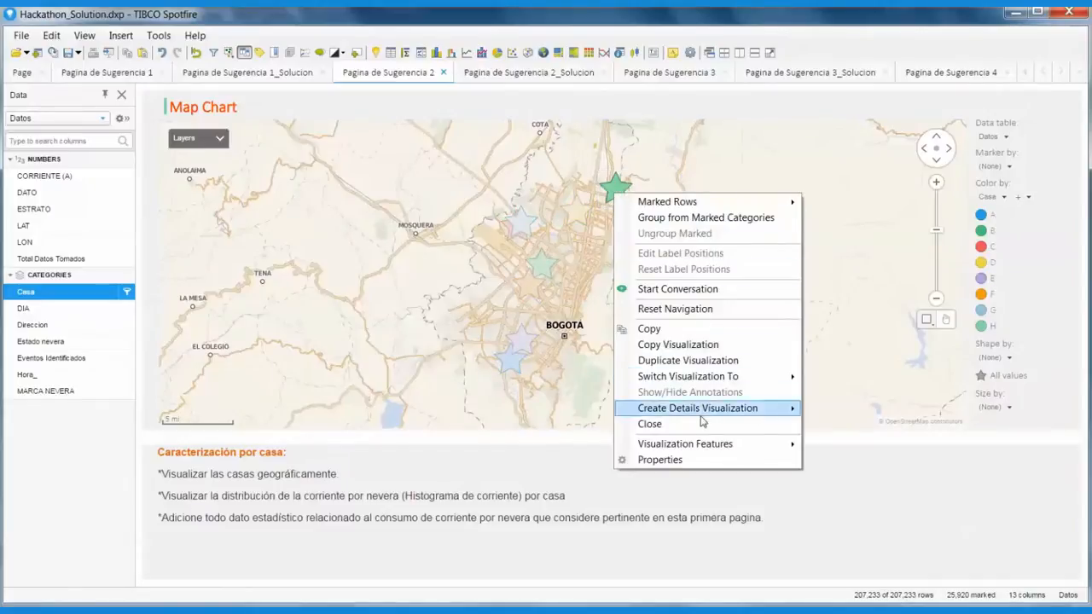
{"action": "mouse_move", "coordinate": [713, 416]}
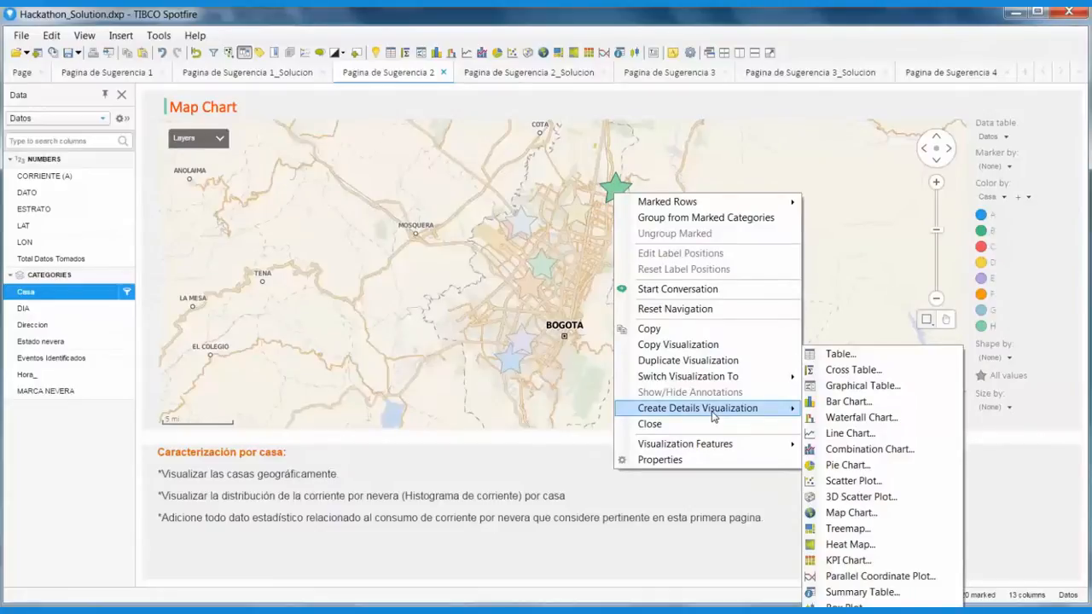
{"action": "left_click", "coordinate": [847, 401]}
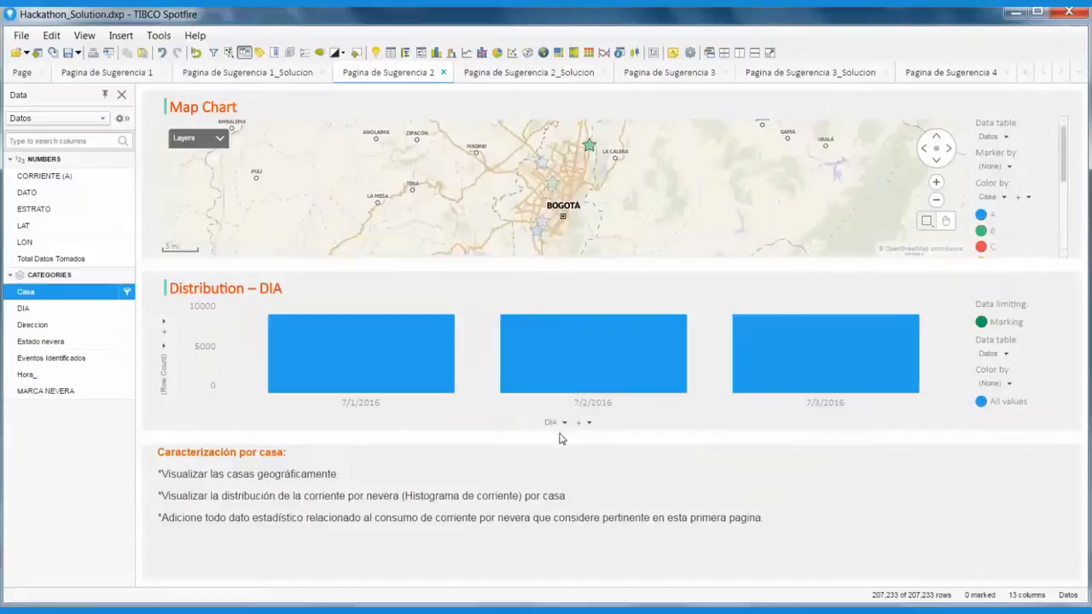
{"action": "mouse_move", "coordinate": [582, 287]}
{"action": "left_mouse_down"}
{"action": "mouse_move", "coordinate": [847, 220]}
{"action": "mouse_move", "coordinate": [858, 203]}
{"action": "left_mouse_up"}
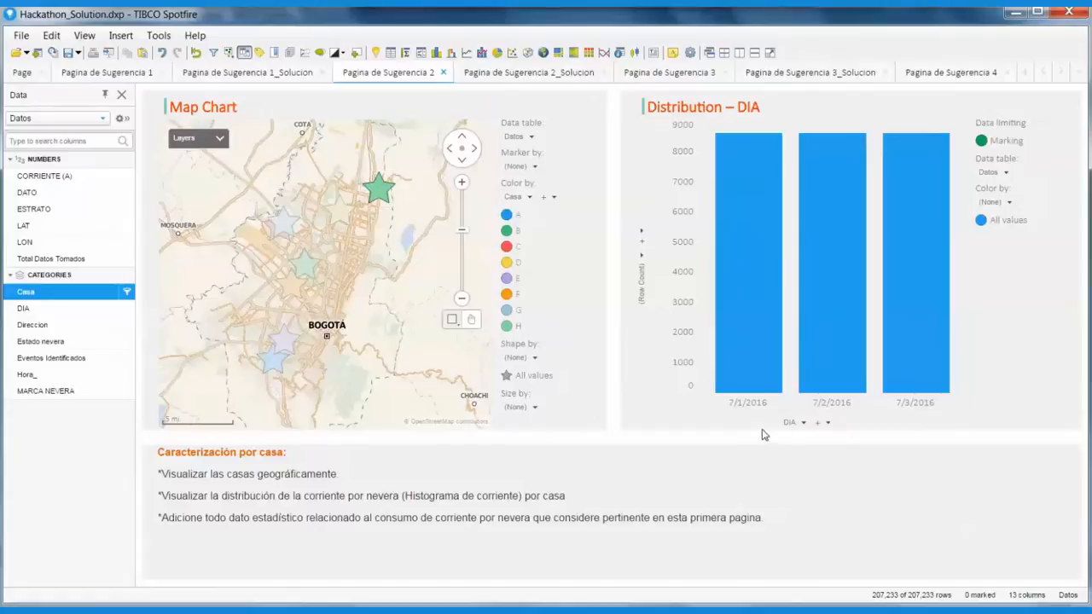
Set the bar chart's category axis to binned CORRIENTE (A) and slightly increase the number of bins
{"action": "left_click", "coordinate": [804, 423]}
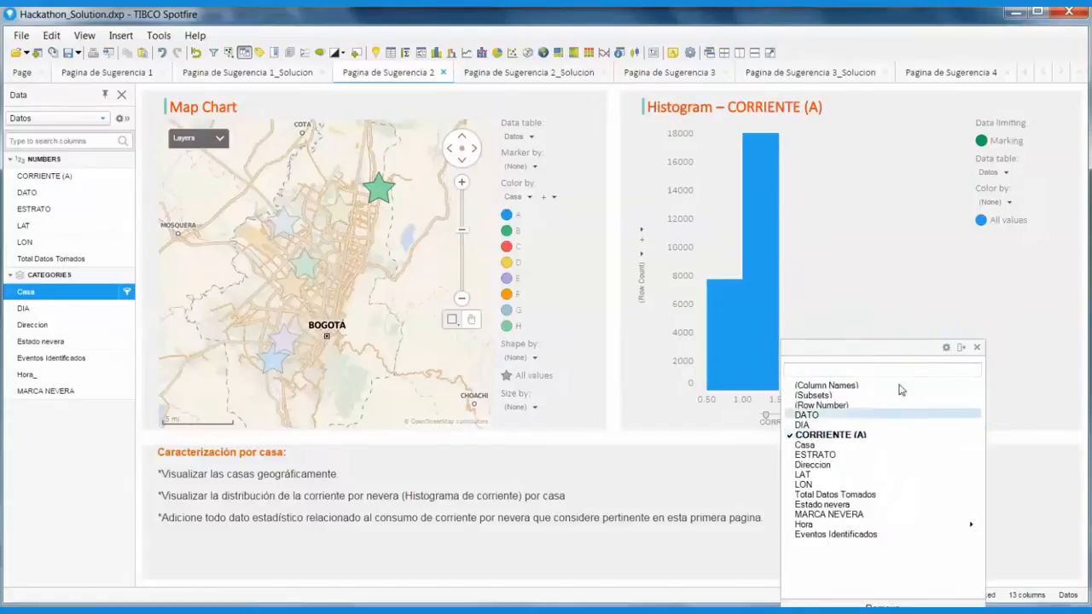
{"action": "left_click", "coordinate": [978, 347]}
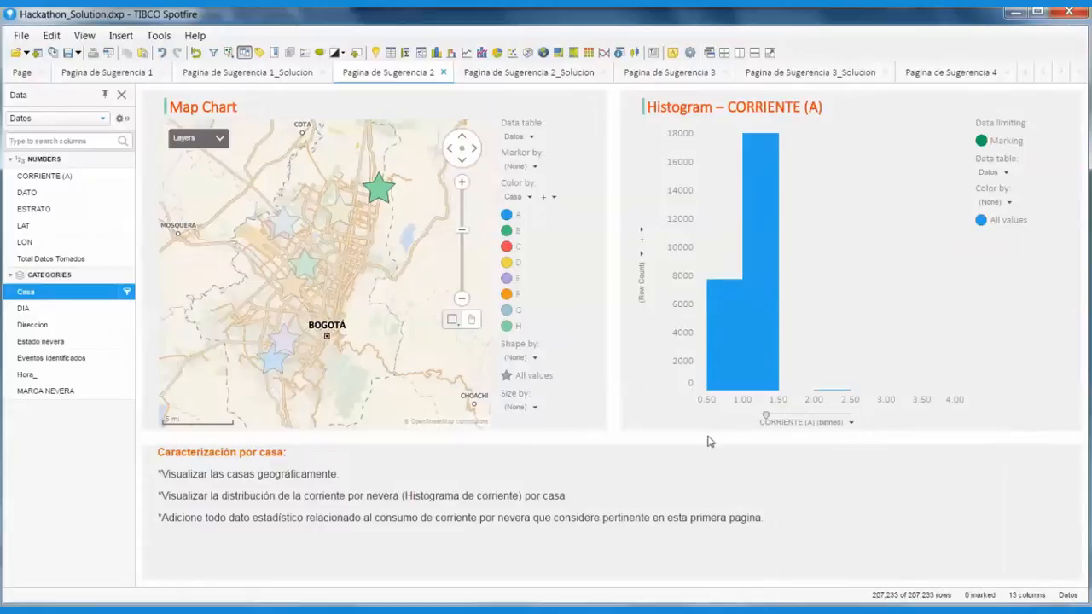
{"action": "mouse_move", "coordinate": [766, 420]}
{"action": "left_mouse_down"}
{"action": "mouse_move", "coordinate": [808, 419]}
{"action": "mouse_move", "coordinate": [768, 420]}
{"action": "left_mouse_up"}
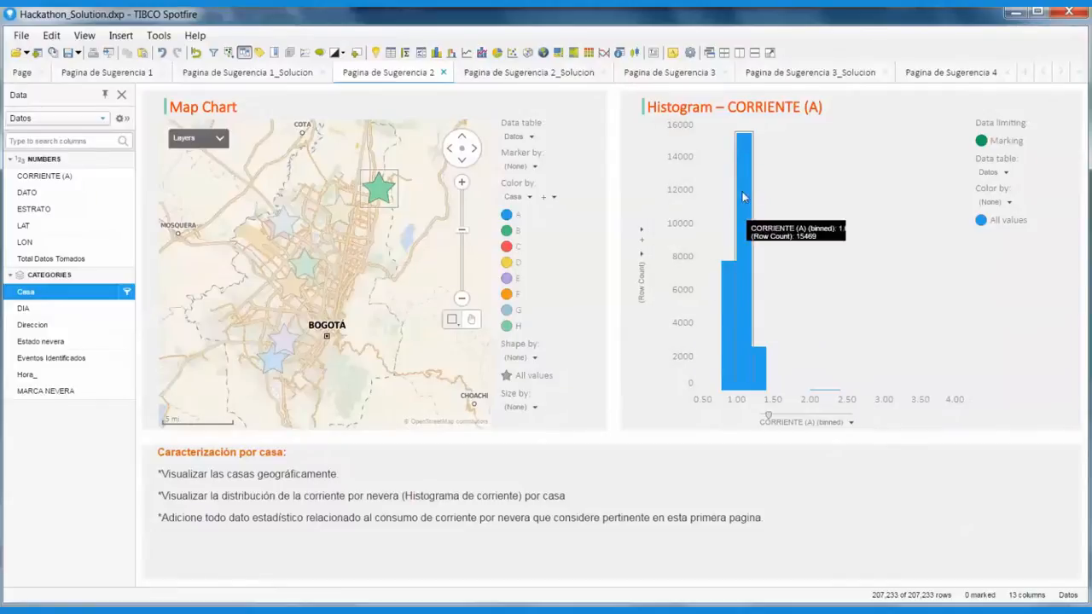
Increase the CORRIENTE (A) histogram's number of bins further, and mark Casa D, B and A on the map to compare their distributions
{"action": "left_click_drag", "start_coordinate": [770, 417], "coordinate": [786, 417]}
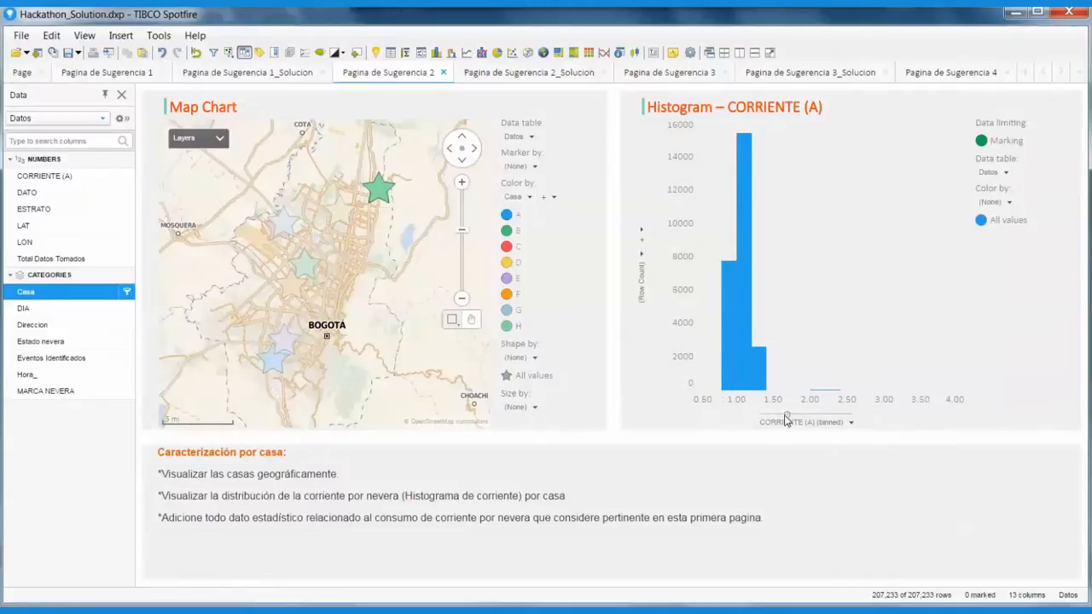
{"action": "left_click", "coordinate": [335, 215]}
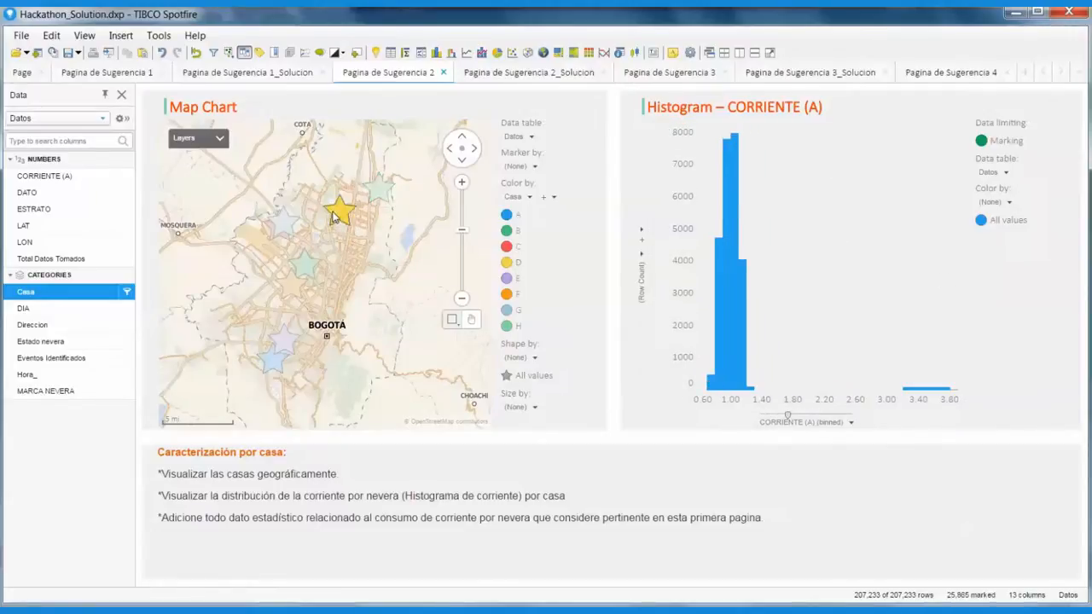
{"action": "left_click", "coordinate": [304, 260]}
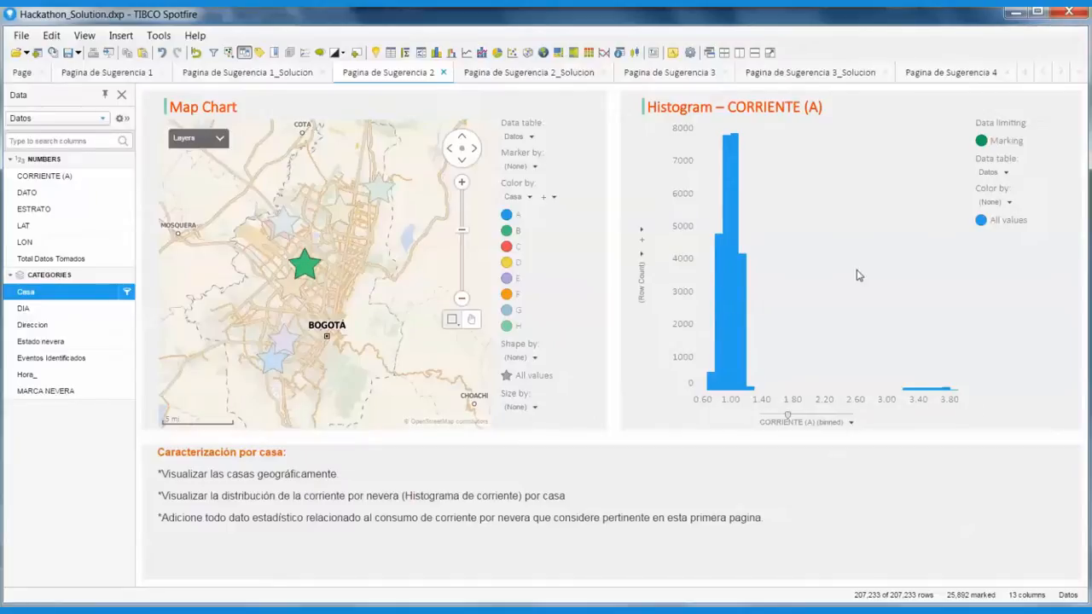
{"action": "left_click", "coordinate": [506, 214]}
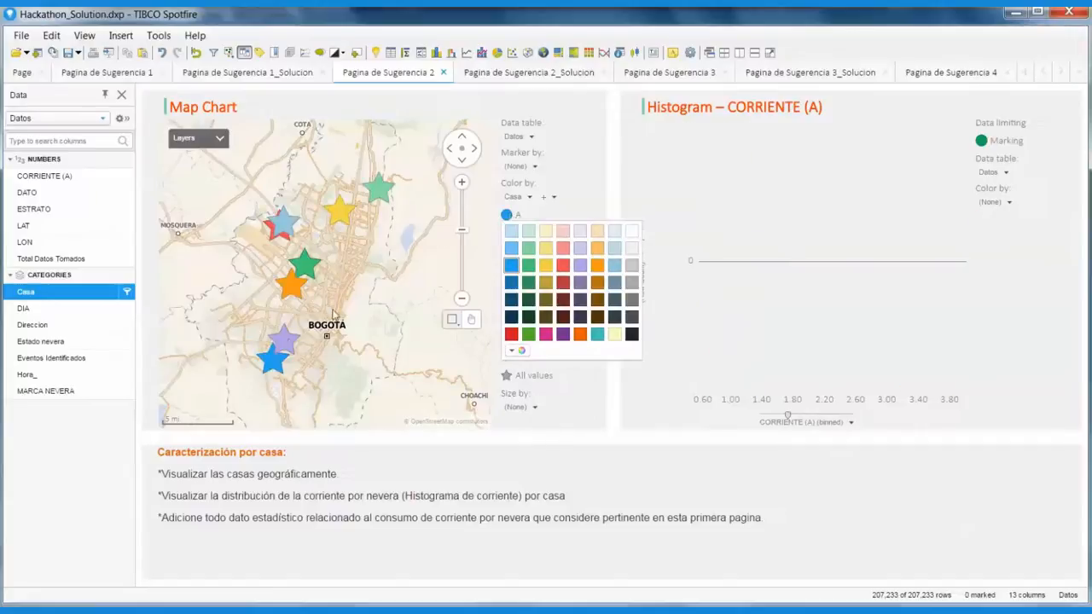
{"action": "left_click", "coordinate": [271, 359]}
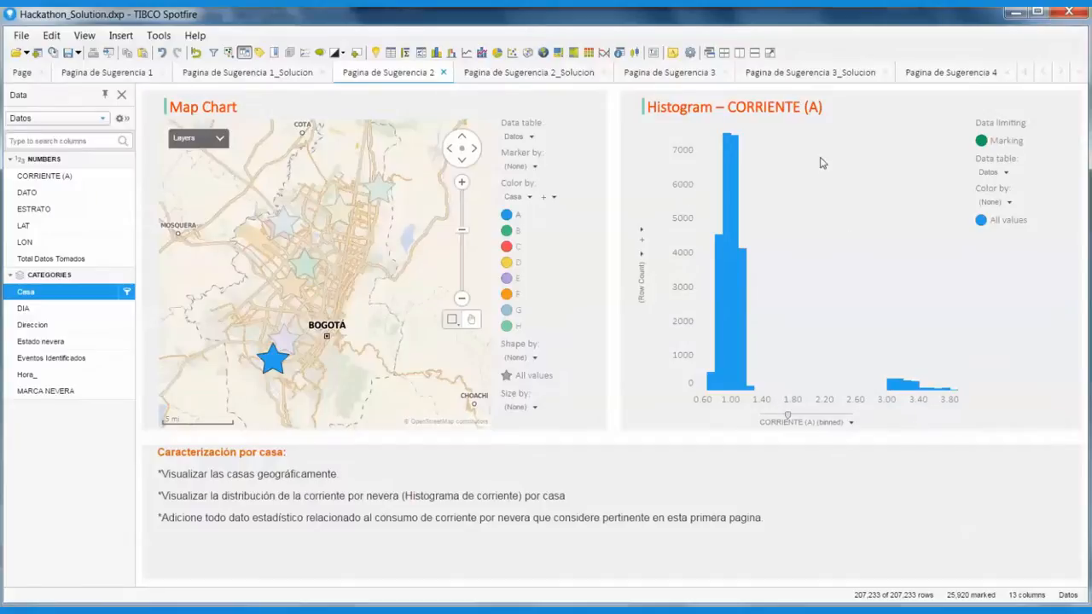
Add a polynomial curve fit of degree 5 to the CORRIENTE (A) histogram through its Lines & Curves properties
{"action": "right_click", "coordinate": [798, 197]}
{"action": "left_click", "coordinate": [831, 573]}
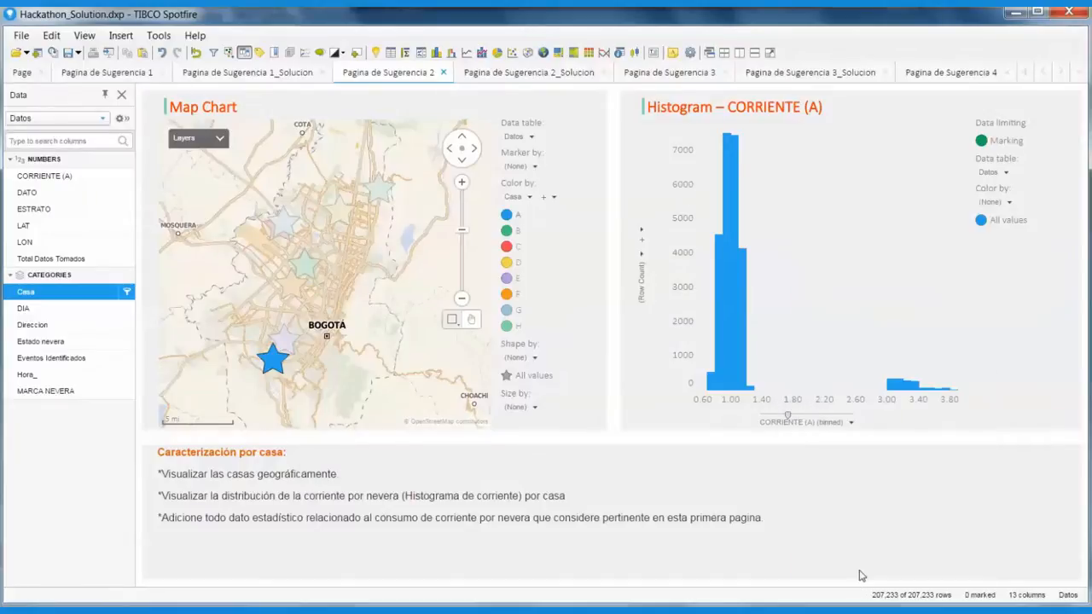
{"action": "left_click_drag", "start_coordinate": [604, 133], "coordinate": [446, 64]}
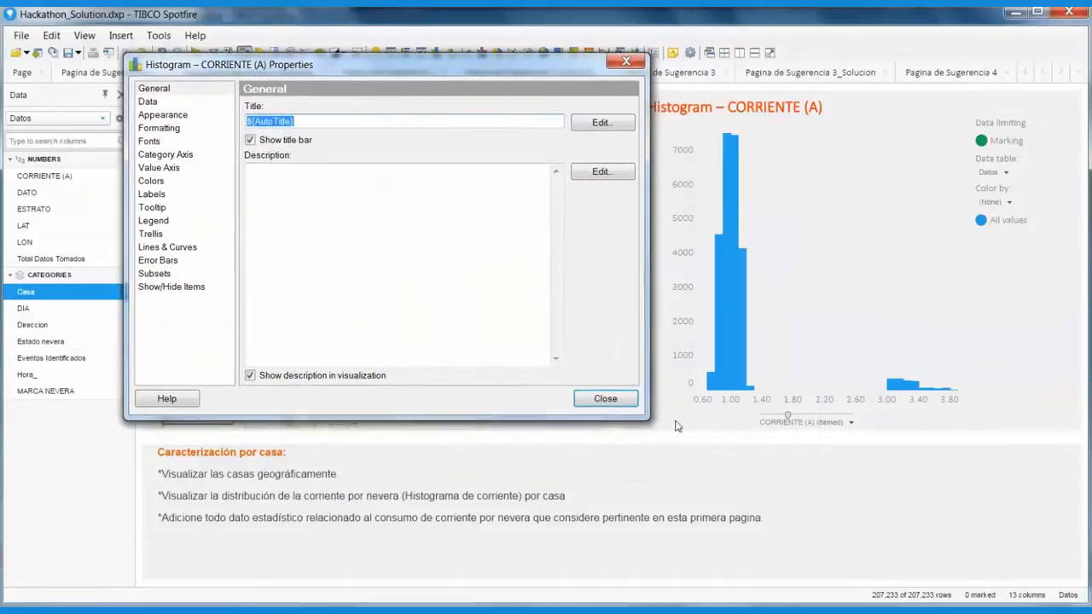
{"action": "left_click", "coordinate": [169, 248]}
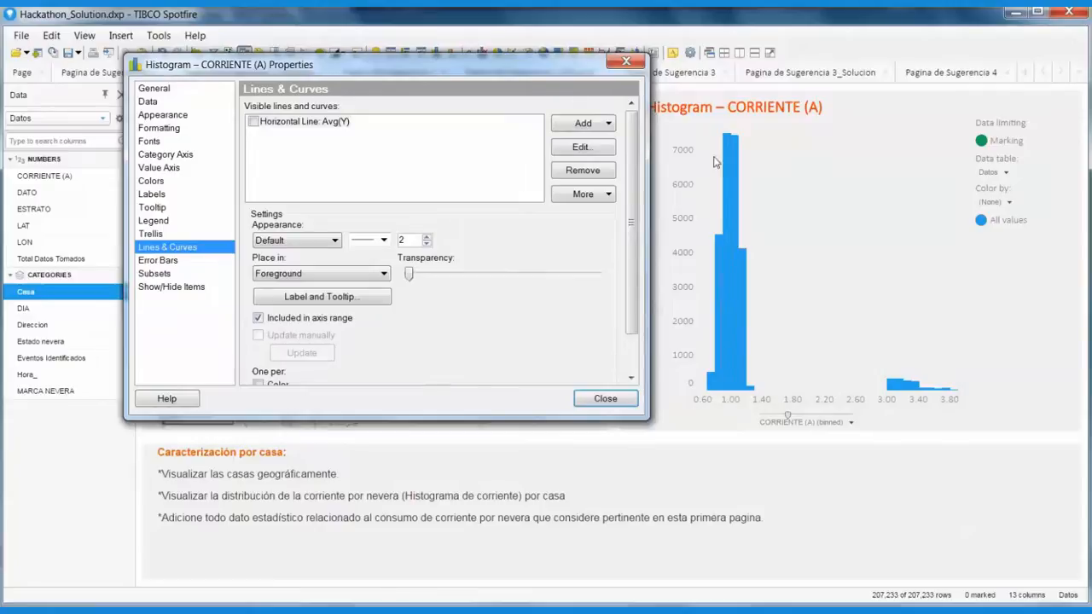
{"action": "left_click", "coordinate": [589, 124]}
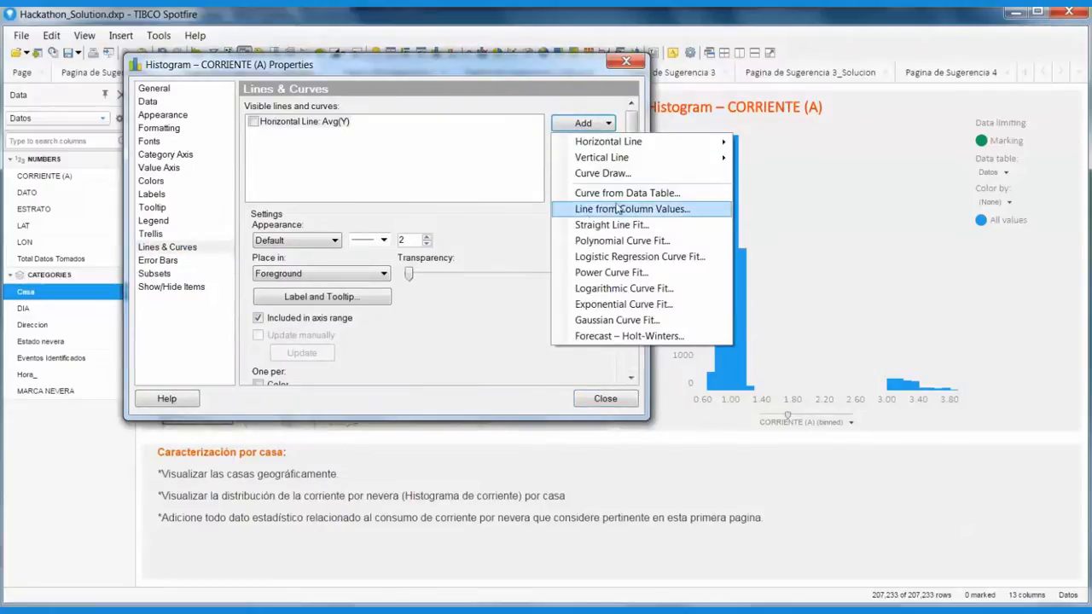
{"action": "left_click", "coordinate": [583, 125]}
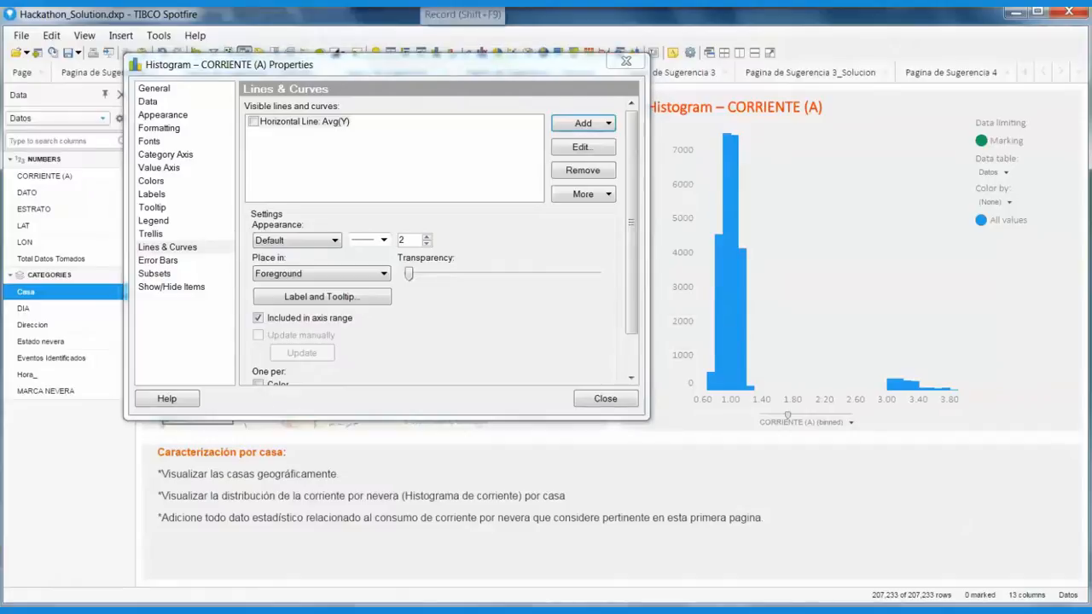
{"action": "left_click", "coordinate": [584, 125]}
{"action": "left_click", "coordinate": [608, 242]}
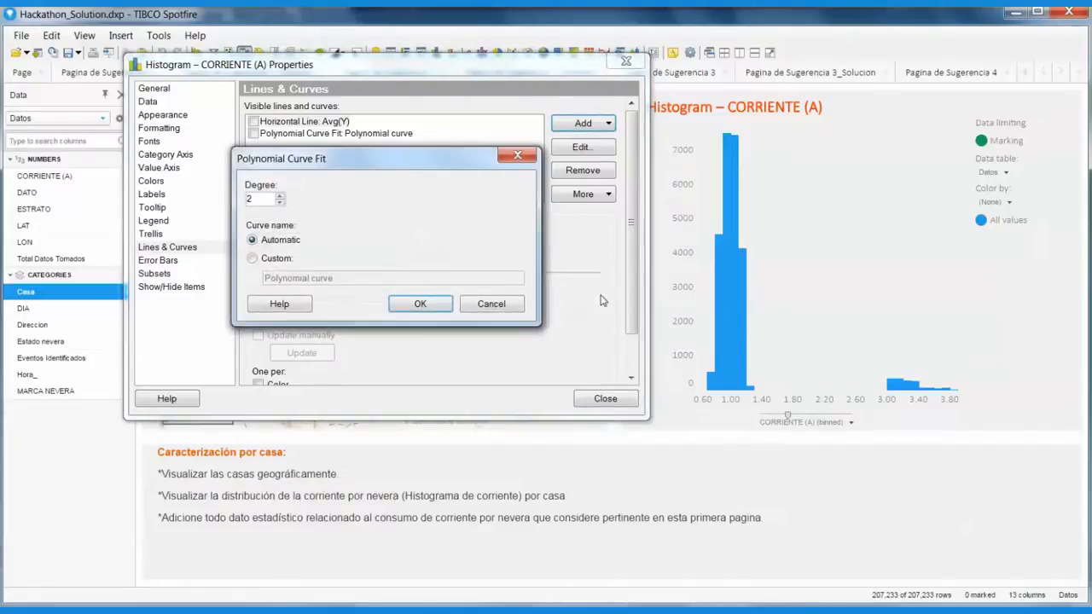
{"action": "left_click", "coordinate": [279, 196]}
{"action": "left_click", "coordinate": [280, 196]}
{"action": "left_click", "coordinate": [418, 302]}
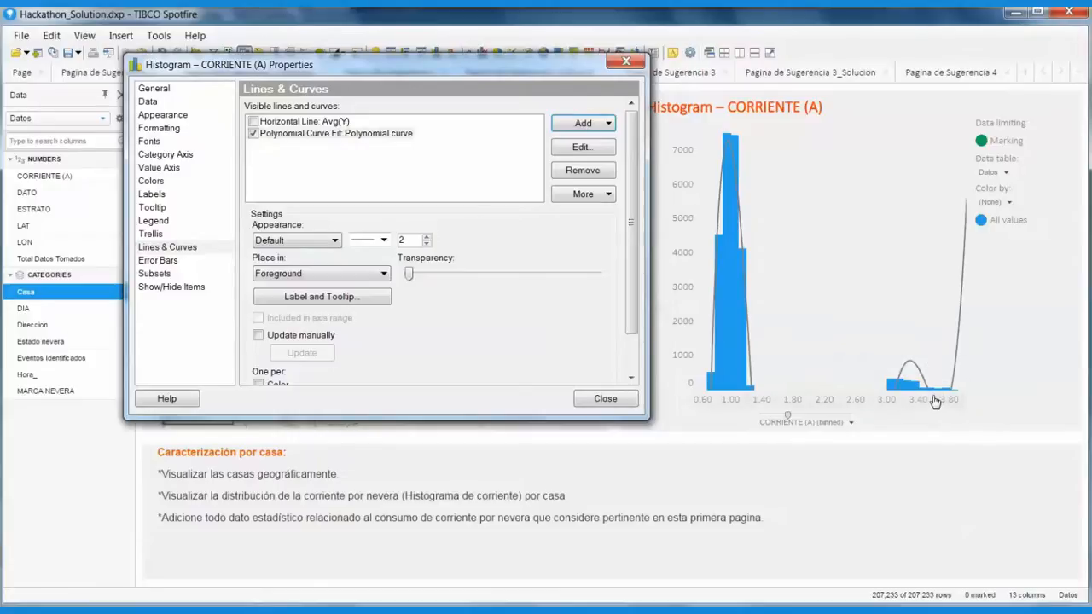
Label the histogram's polynomial curve with its expression with values and the coefficients a0 to a5
{"action": "left_click", "coordinate": [325, 298]}
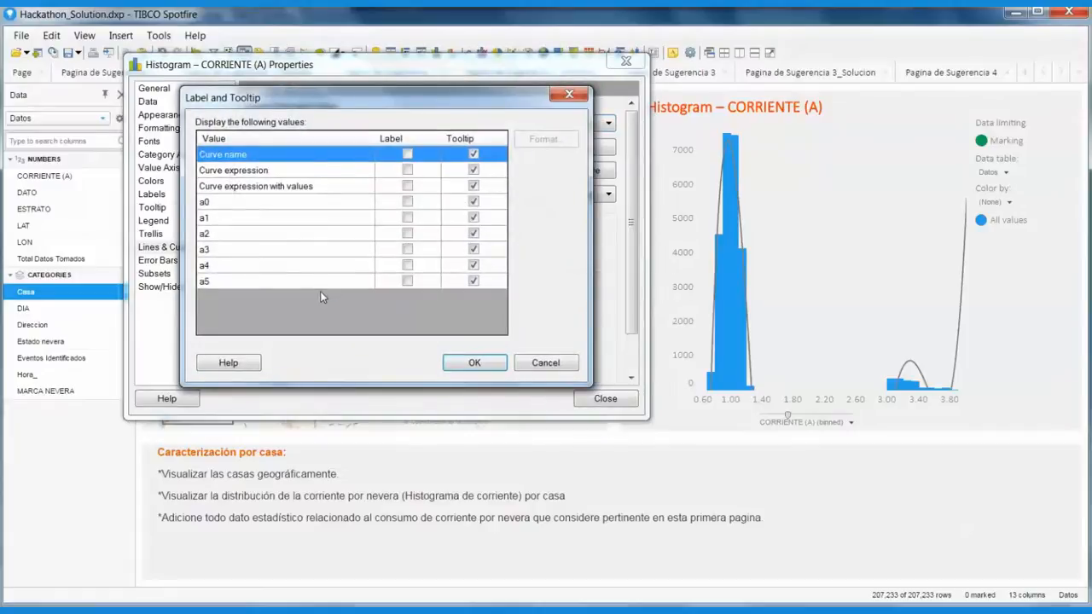
{"action": "left_click", "coordinate": [408, 188]}
{"action": "left_click", "coordinate": [408, 187]}
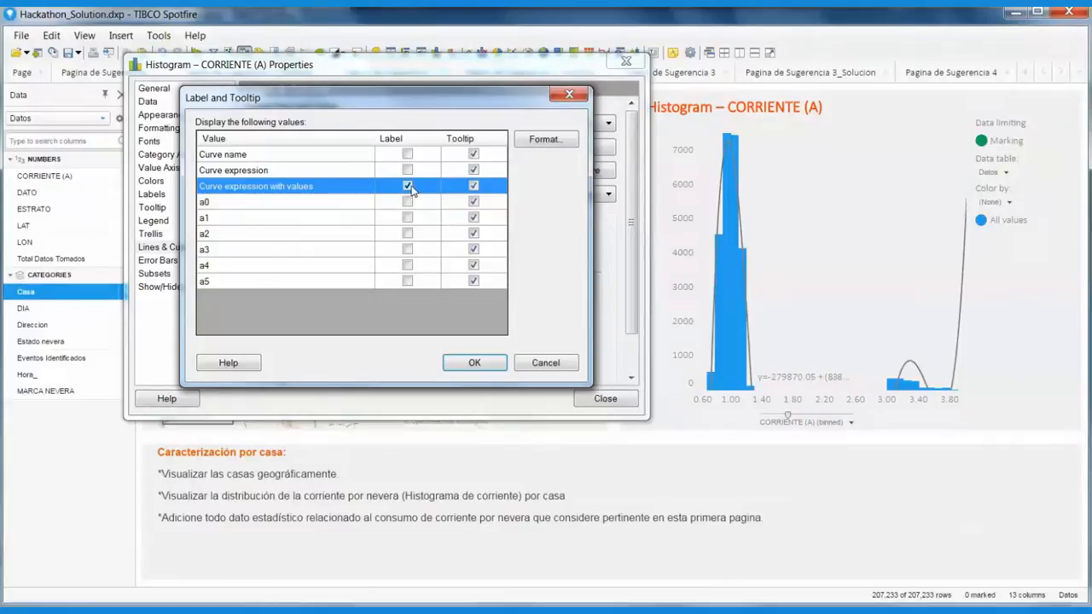
{"action": "left_click", "coordinate": [408, 201]}
{"action": "left_click", "coordinate": [408, 217]}
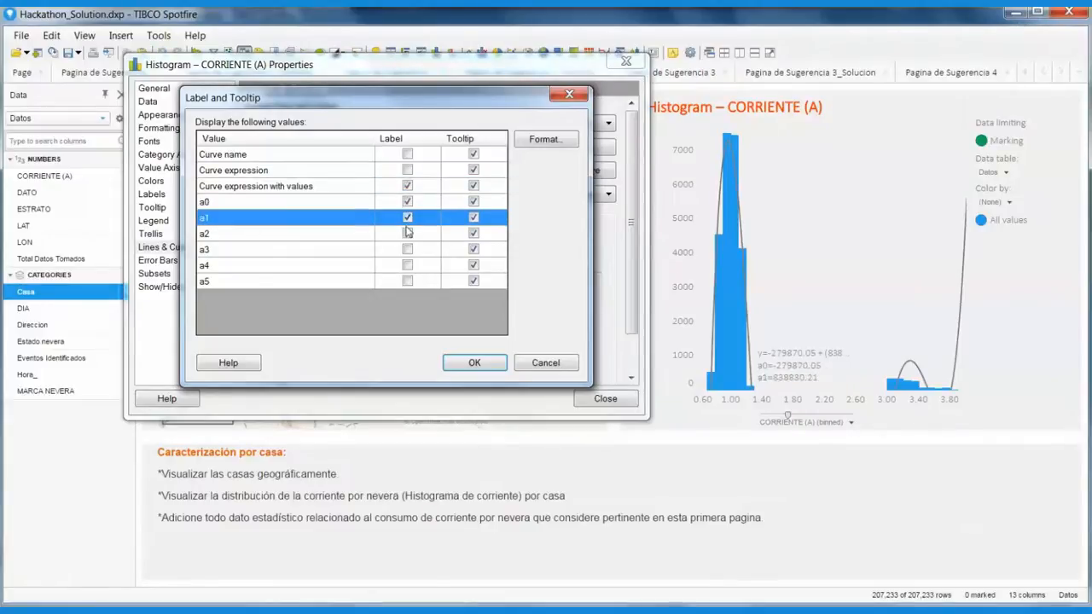
{"action": "left_click", "coordinate": [407, 233]}
{"action": "left_click", "coordinate": [408, 249]}
{"action": "left_click", "coordinate": [407, 265]}
{"action": "left_click", "coordinate": [408, 280]}
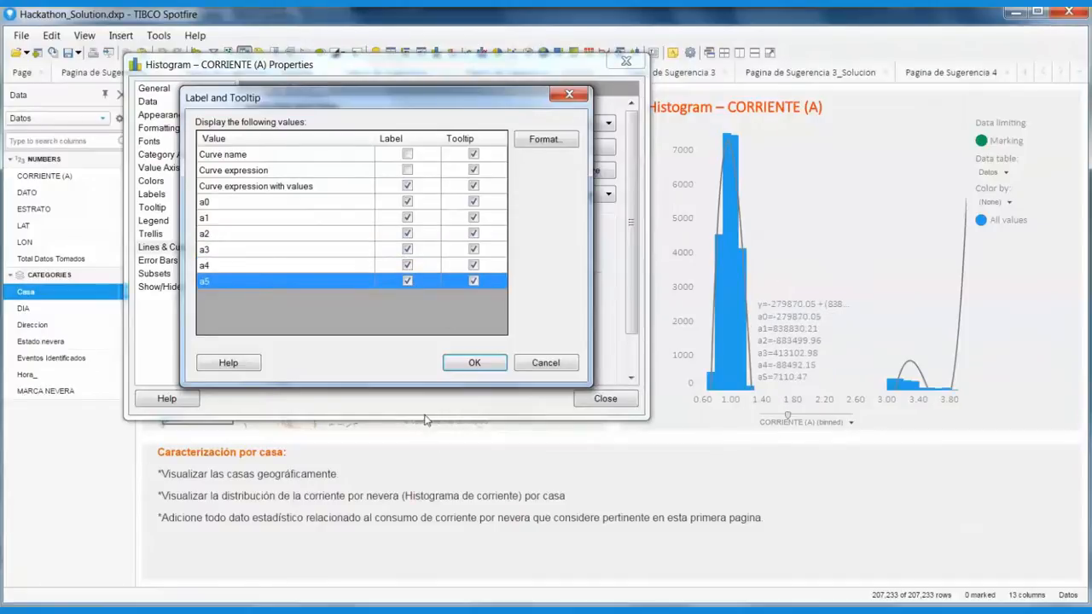
{"action": "left_click", "coordinate": [474, 363]}
{"action": "left_click", "coordinate": [604, 399]}
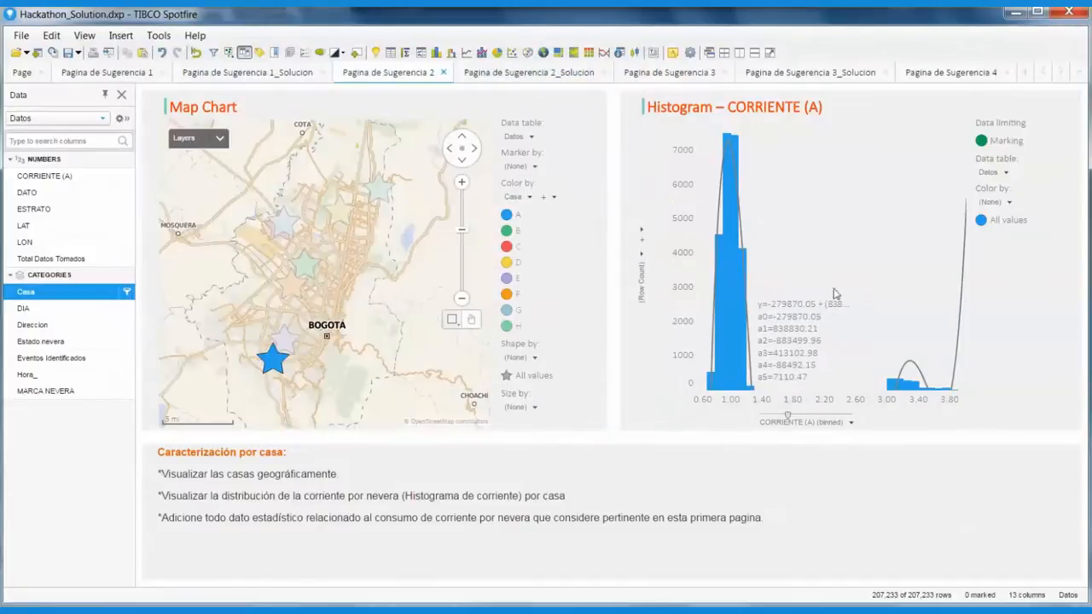
Mark Casa D, G, B, H, F and A in turn on the map to compare their histograms and fitted curves
{"action": "mouse_move", "coordinate": [737, 385]}
{"action": "left_click", "coordinate": [336, 213]}
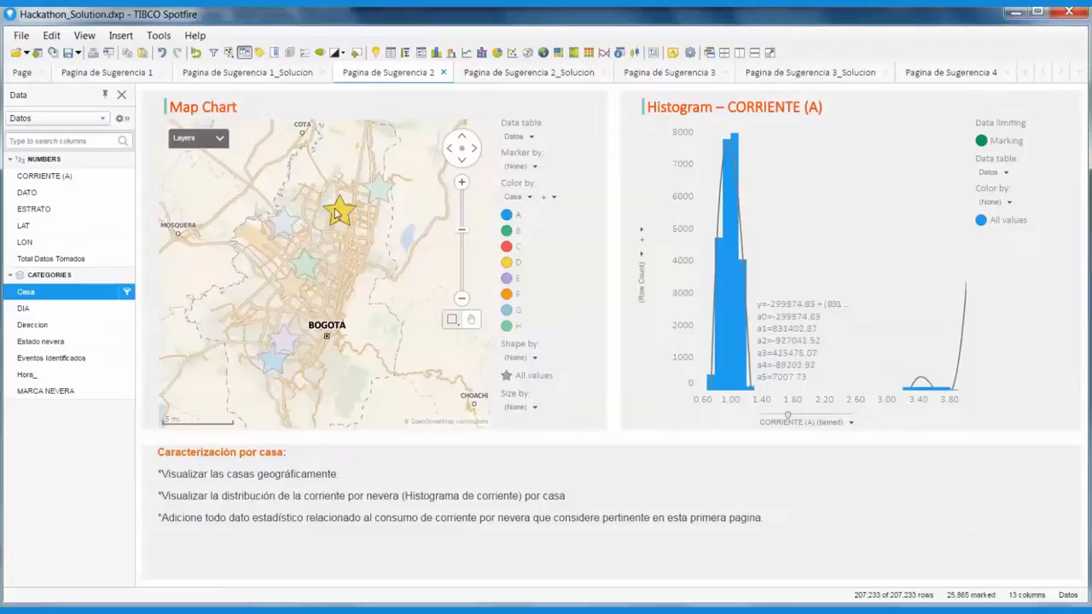
{"action": "left_click", "coordinate": [278, 224]}
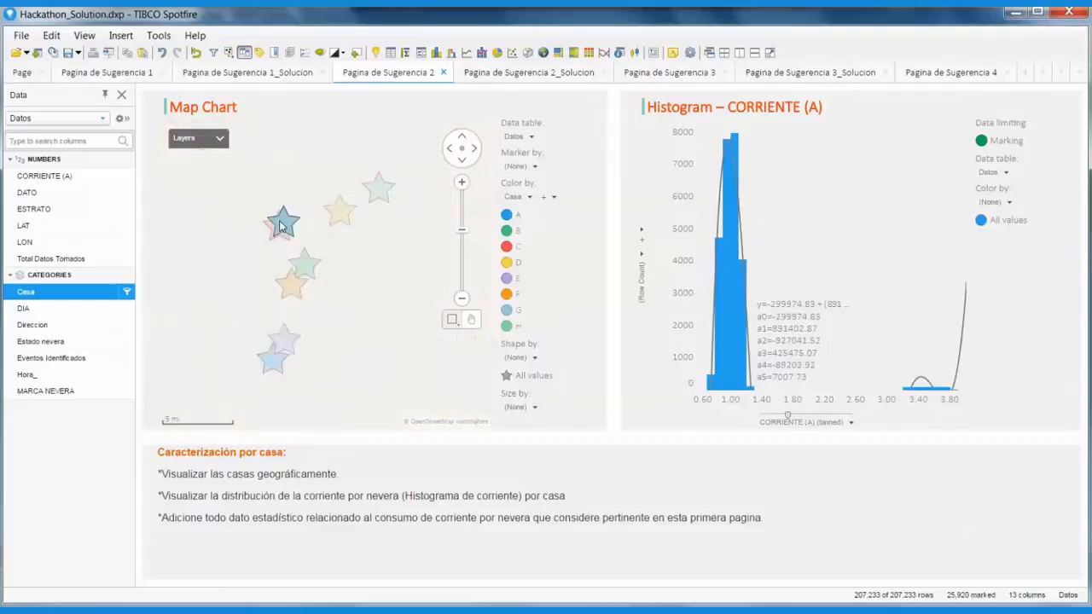
{"action": "left_click", "coordinate": [309, 266]}
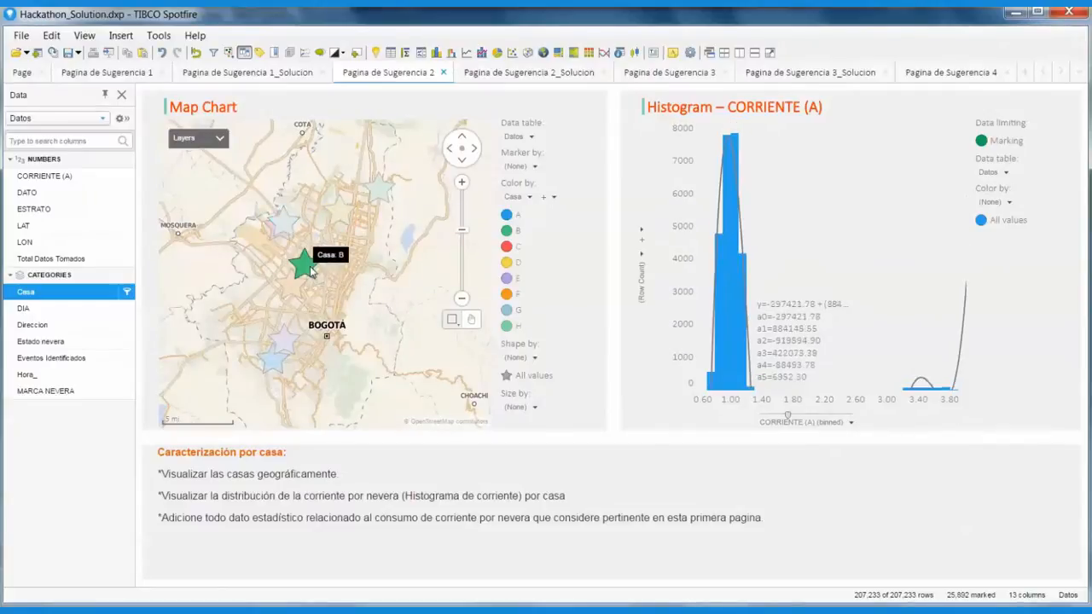
{"action": "left_click", "coordinate": [380, 191]}
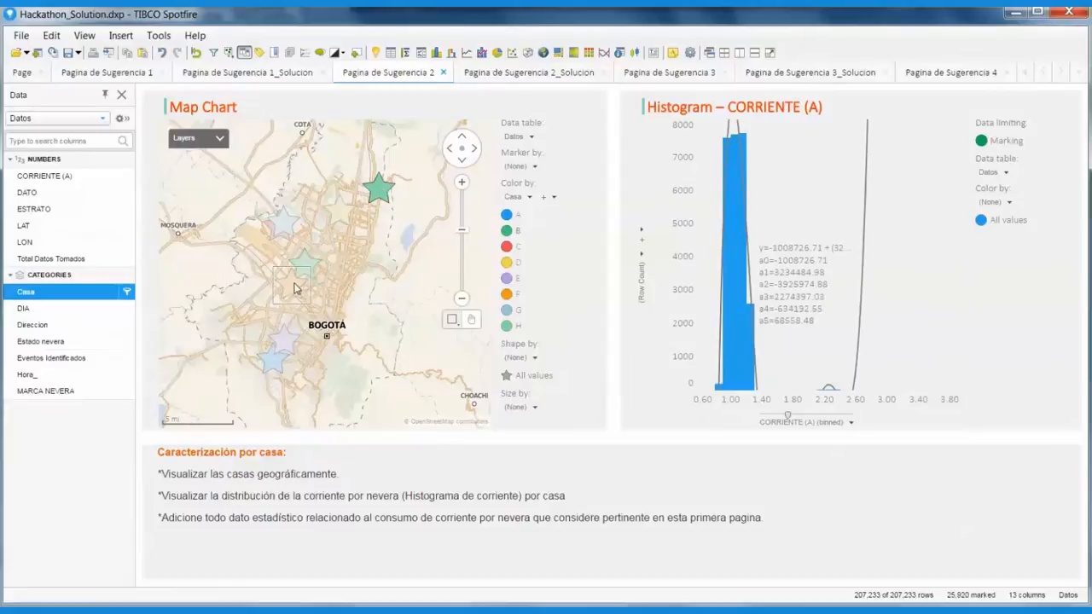
{"action": "left_click", "coordinate": [295, 285]}
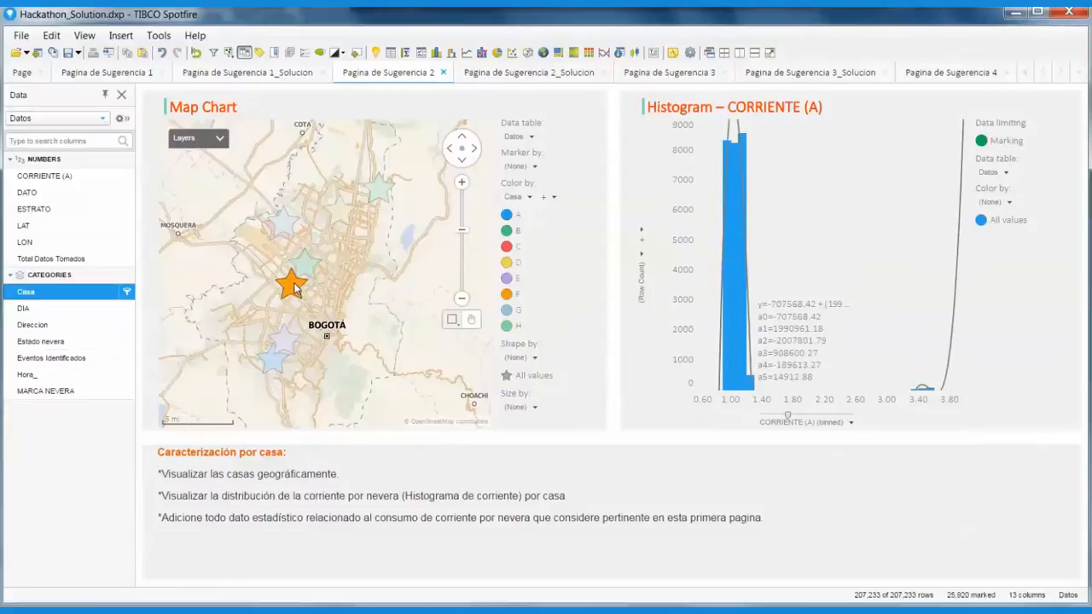
{"action": "left_click", "coordinate": [277, 363]}
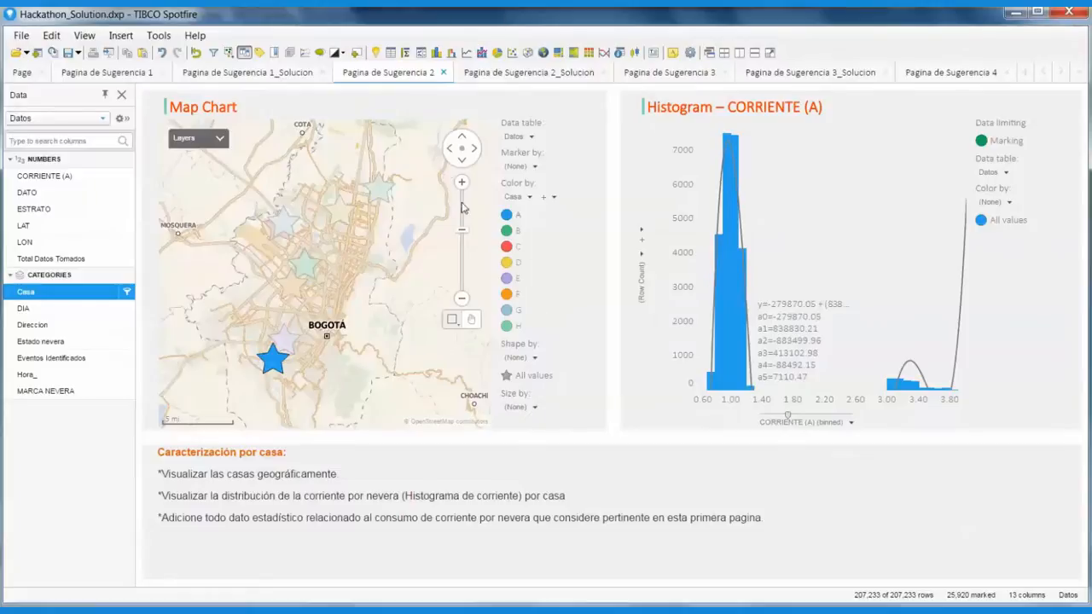
Insert a cross table above the charts, make it taller, and set its data table to Datos
{"action": "left_click", "coordinate": [407, 53]}
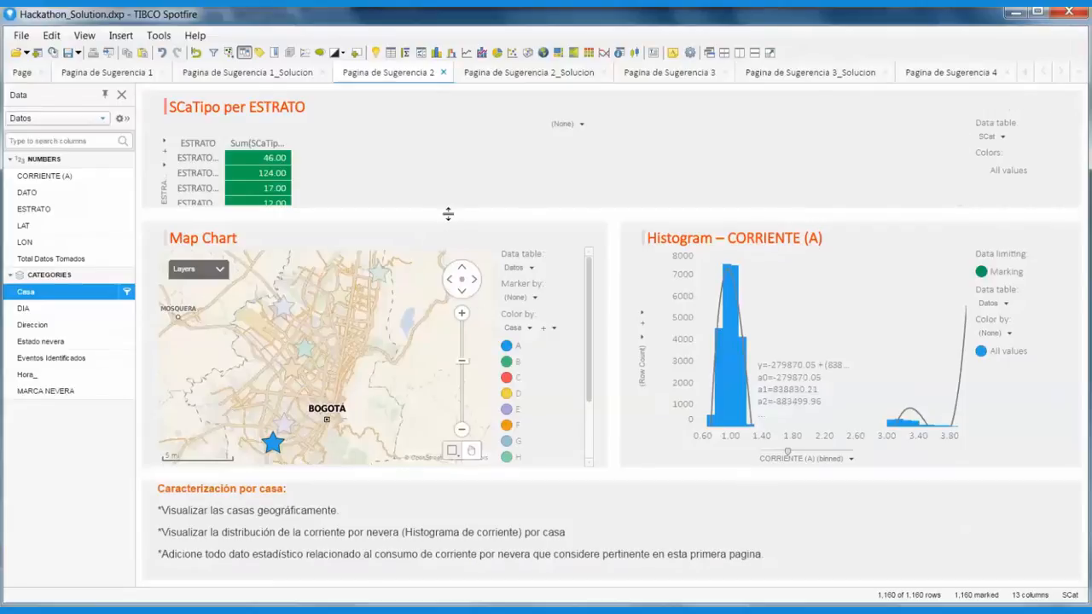
{"action": "left_click_drag", "start_coordinate": [447, 213], "coordinate": [452, 320]}
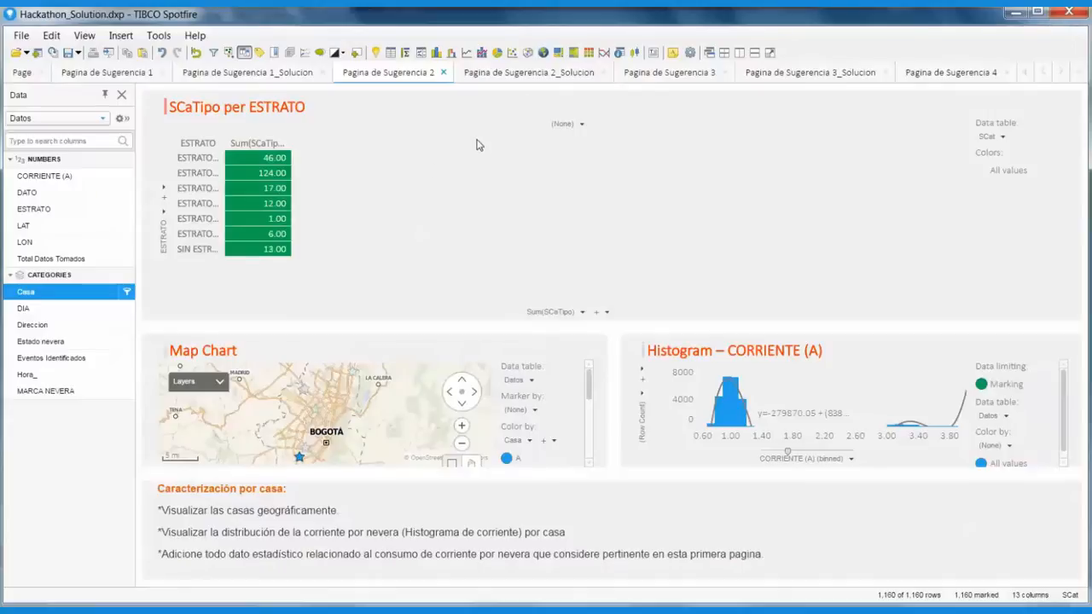
{"action": "left_click", "coordinate": [164, 213]}
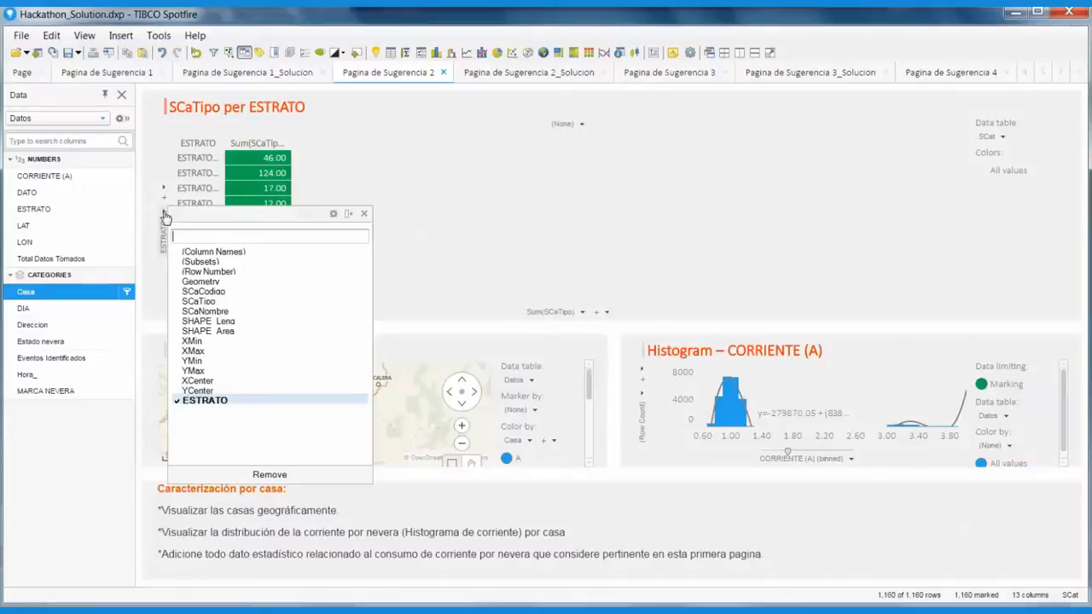
{"action": "left_click", "coordinate": [493, 181]}
{"action": "left_click", "coordinate": [1005, 139]}
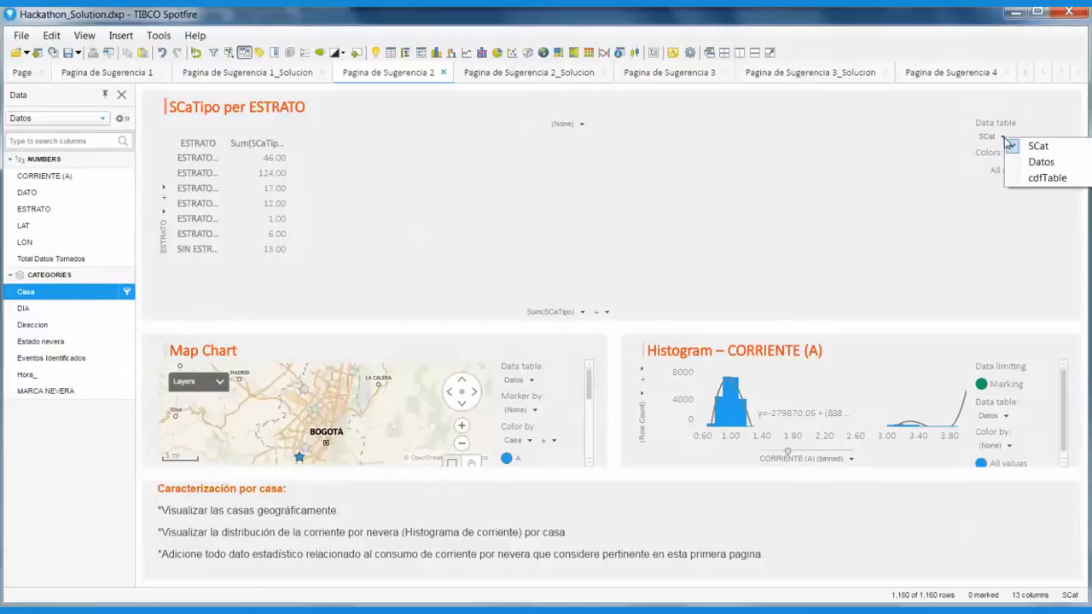
{"action": "left_click", "coordinate": [1014, 160]}
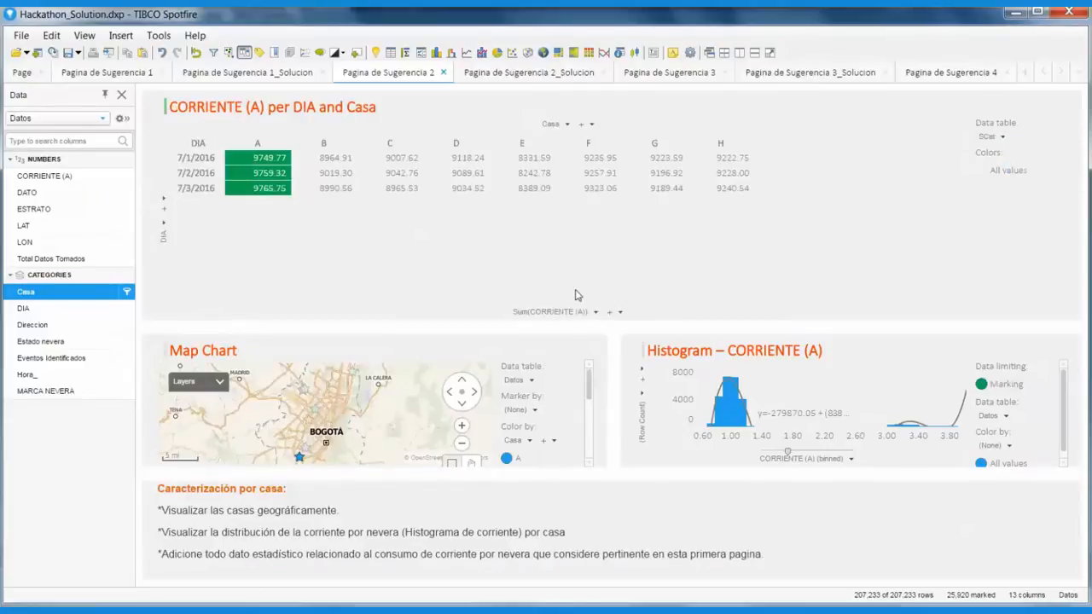
Set the cross table's rows to CORRIENTE (A) in bins 0.20 wide, and widen the row header column
{"action": "left_click", "coordinate": [164, 223]}
{"action": "left_click", "coordinate": [220, 313]}
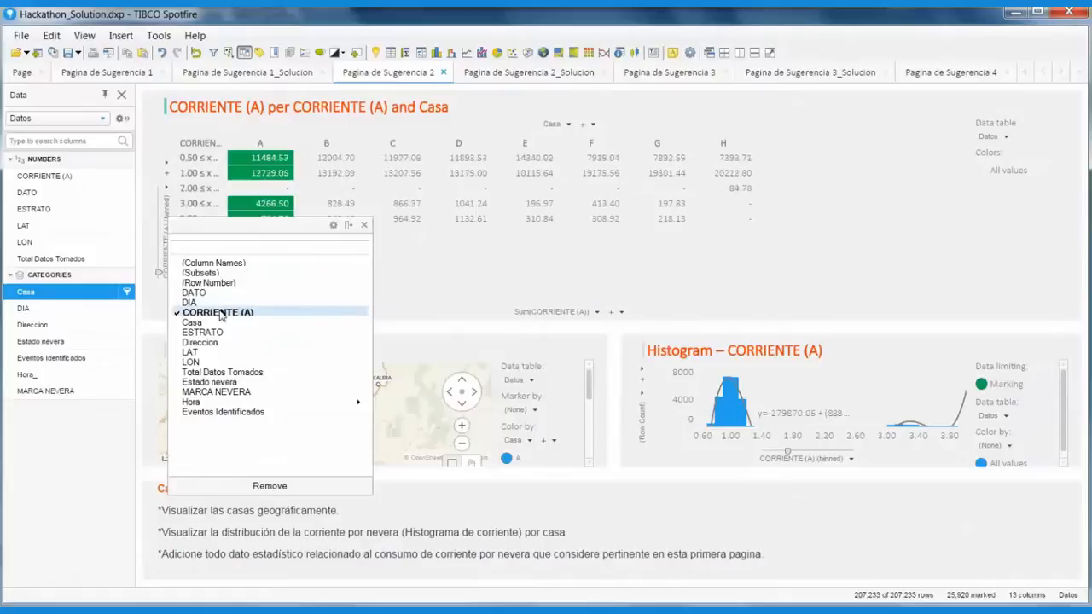
{"action": "left_click", "coordinate": [363, 224]}
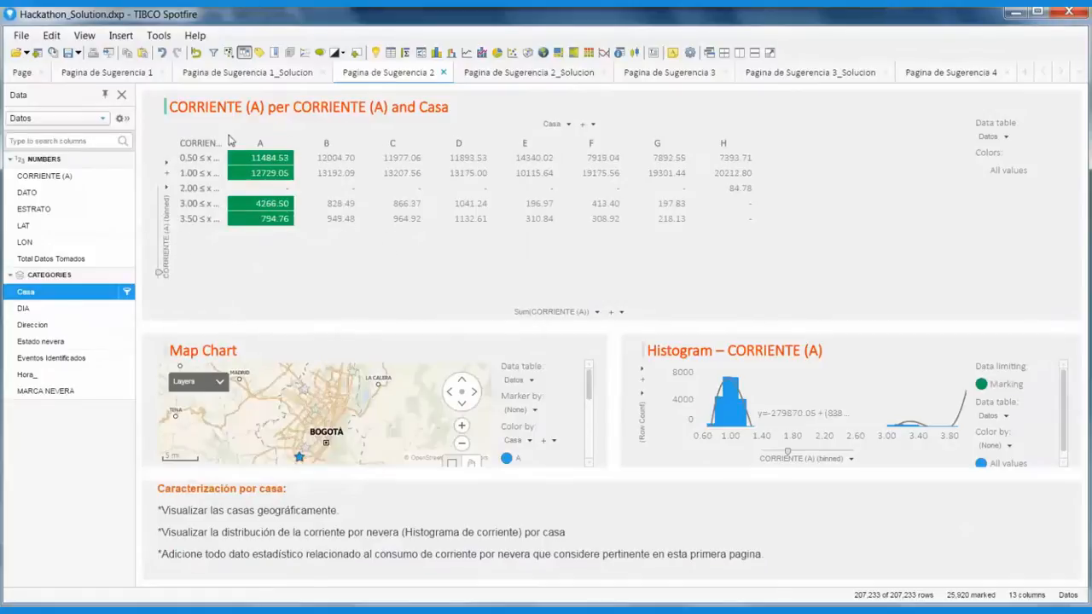
{"action": "left_click_drag", "start_coordinate": [229, 135], "coordinate": [278, 137]}
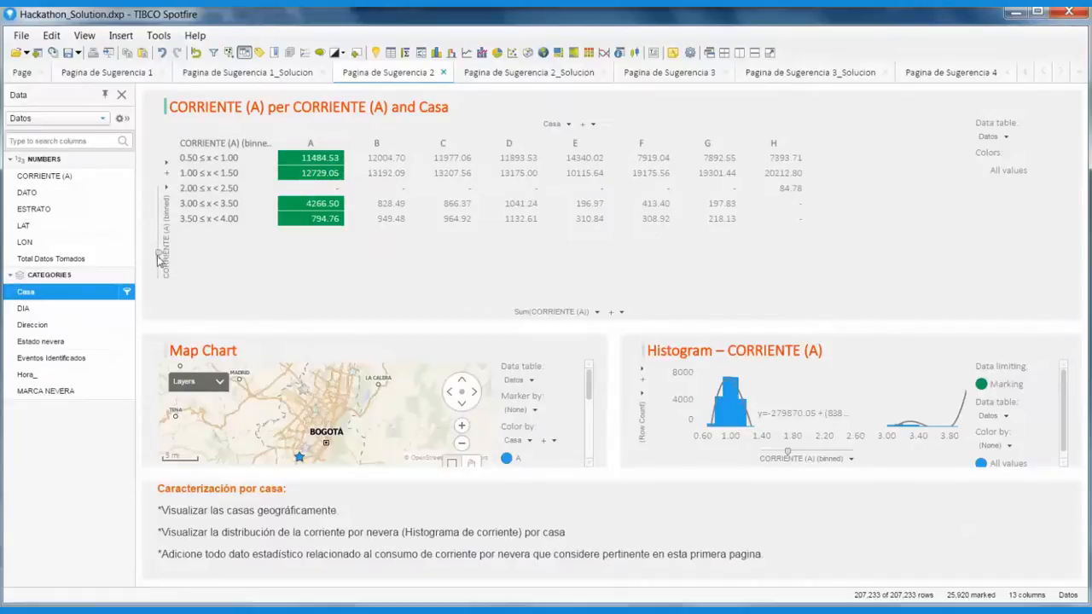
{"action": "mouse_move", "coordinate": [160, 260]}
{"action": "left_mouse_down"}
{"action": "mouse_move", "coordinate": [160, 230]}
{"action": "mouse_move", "coordinate": [159, 271]}
{"action": "left_mouse_up"}
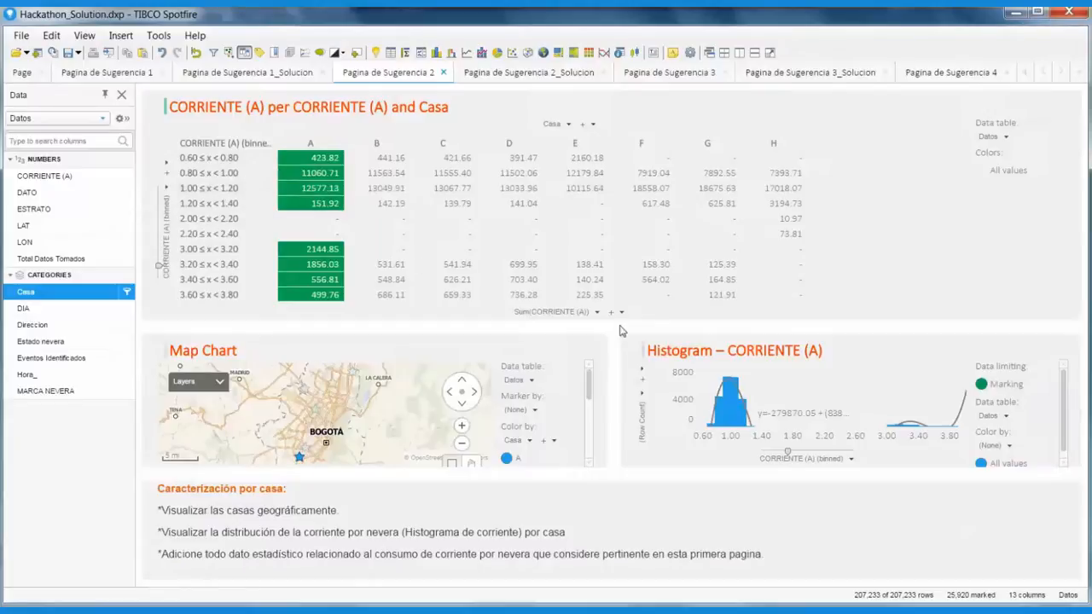
Replace the cross table's Casa columns with (Column Names) and its summed CORRIENTE (A) values with (Row Count)
{"action": "left_click", "coordinate": [597, 311]}
{"action": "left_click", "coordinate": [613, 606]}
{"action": "left_click", "coordinate": [568, 124]}
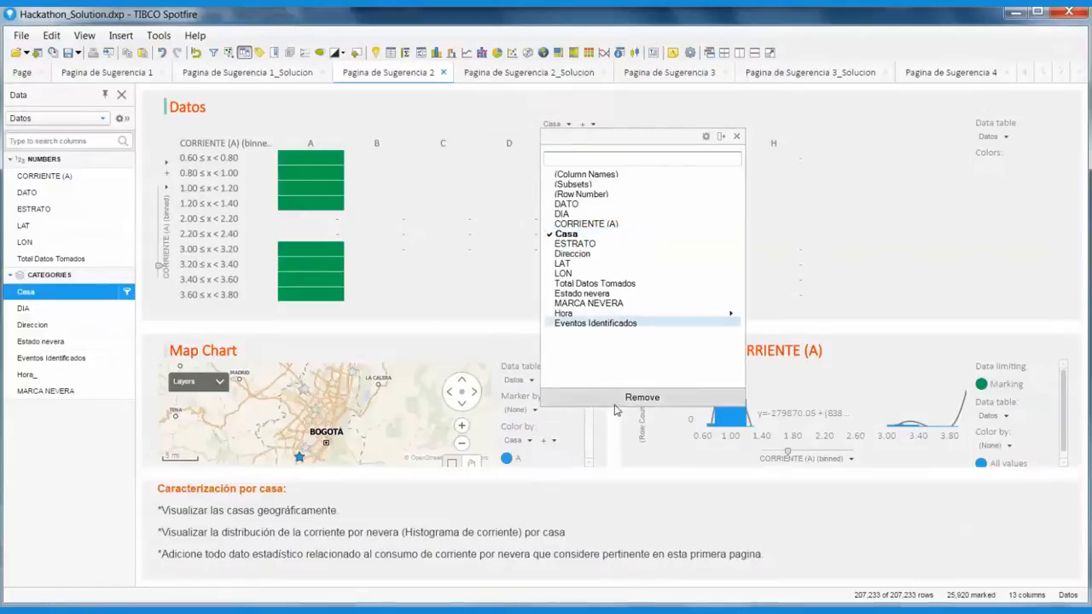
{"action": "left_click", "coordinate": [621, 322]}
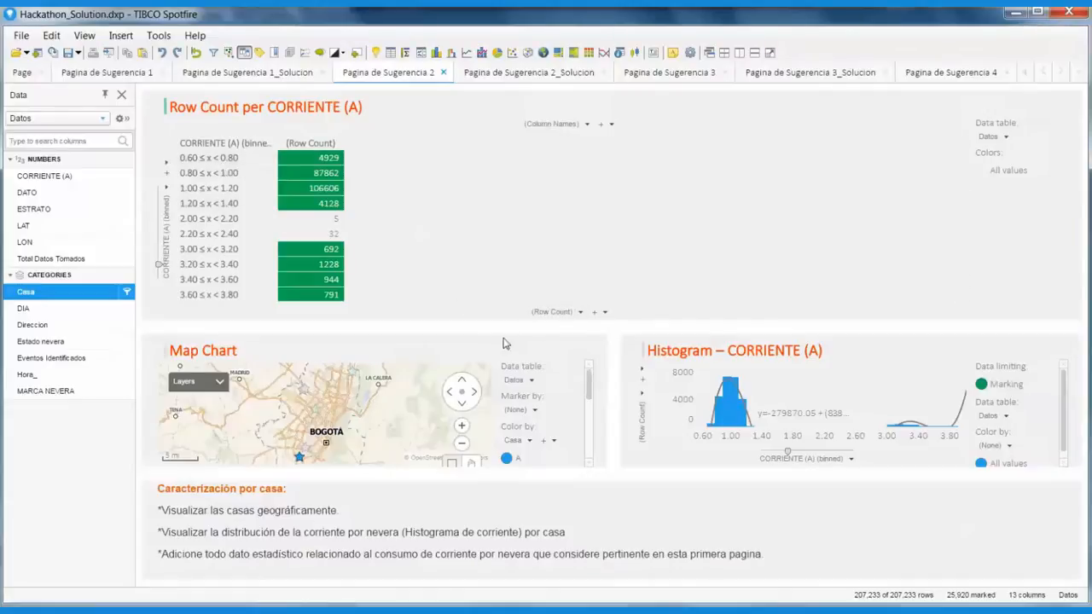
Set the cross table's cell values to the custom expression count() as [Frecuencia], count() * 100 / Avg([Total Datos Tomados]) as [Frec. Relativa]
{"action": "left_click", "coordinate": [581, 313]}
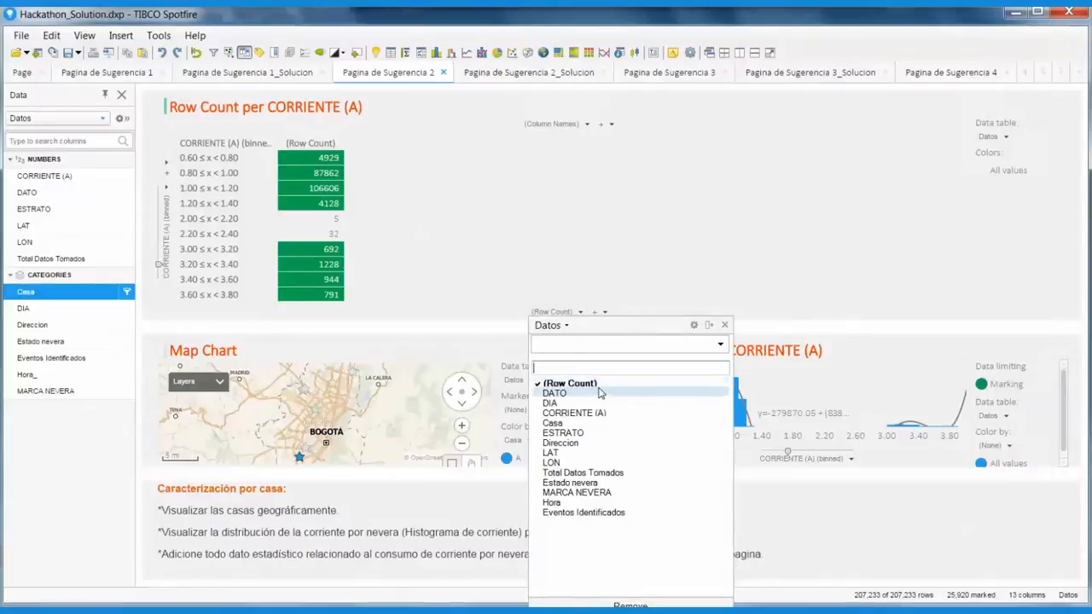
{"action": "mouse_move", "coordinate": [328, 162]}
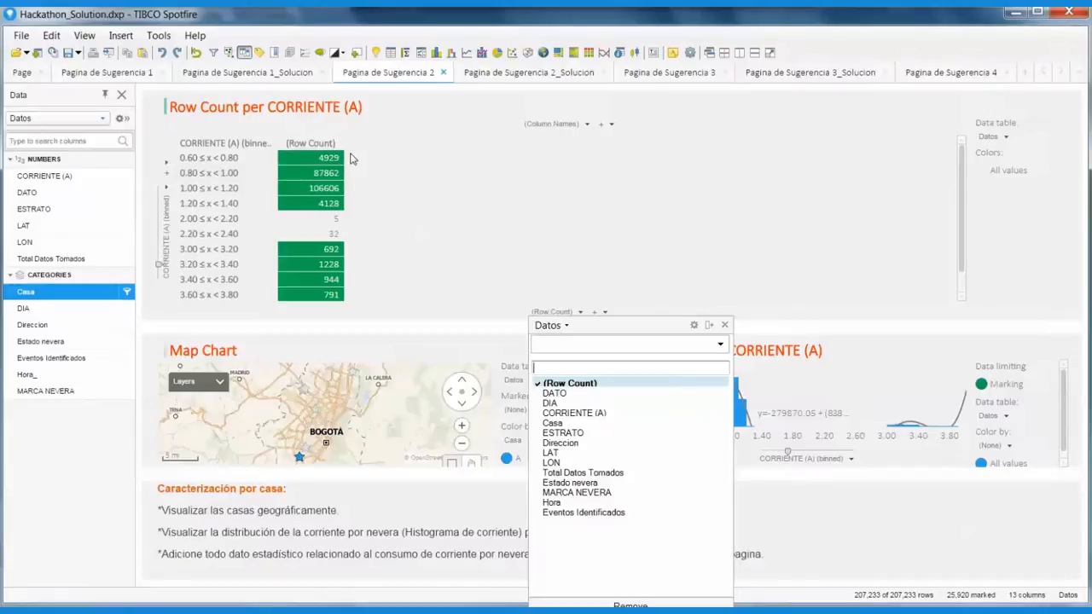
{"action": "left_click", "coordinate": [592, 261]}
{"action": "left_click", "coordinate": [604, 312]}
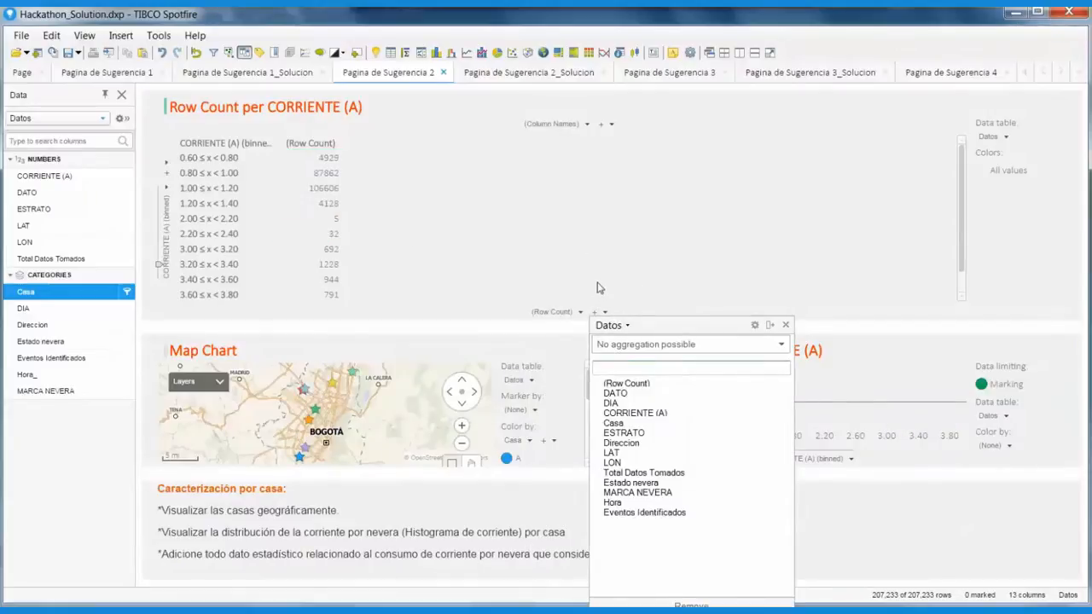
{"action": "left_click", "coordinate": [595, 313]}
{"action": "left_click", "coordinate": [595, 314]}
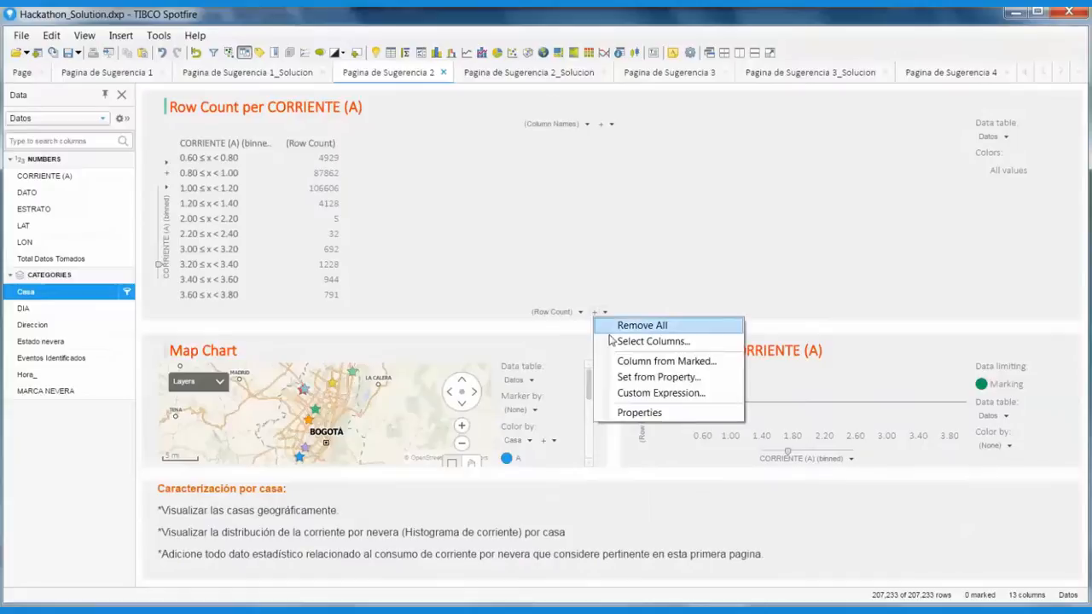
{"action": "left_click", "coordinate": [618, 394]}
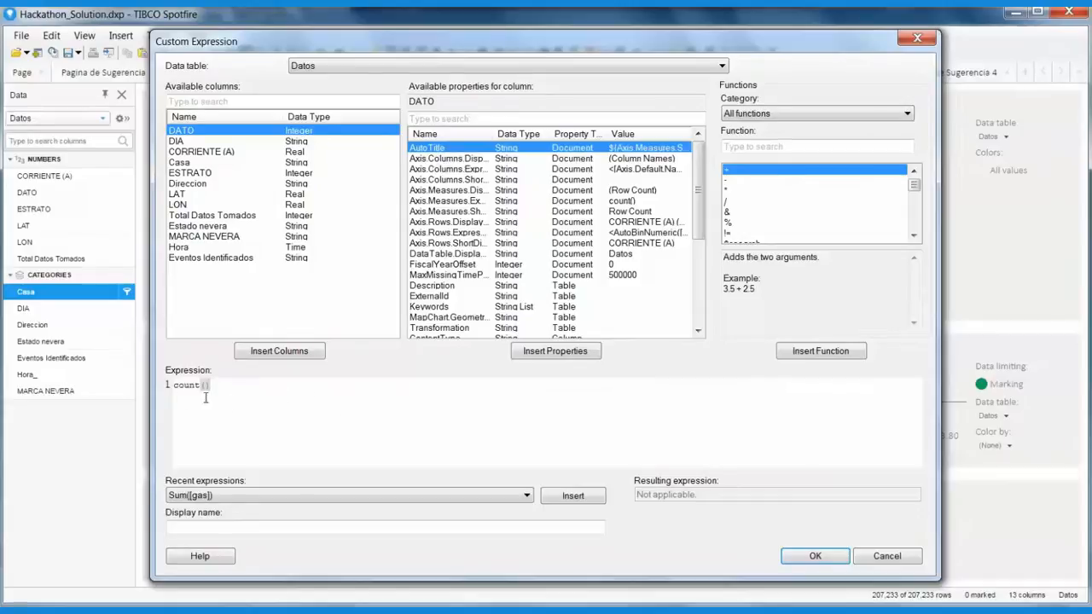
{"action": "type", "text": "*"}
{"action": "type", "text": "("}
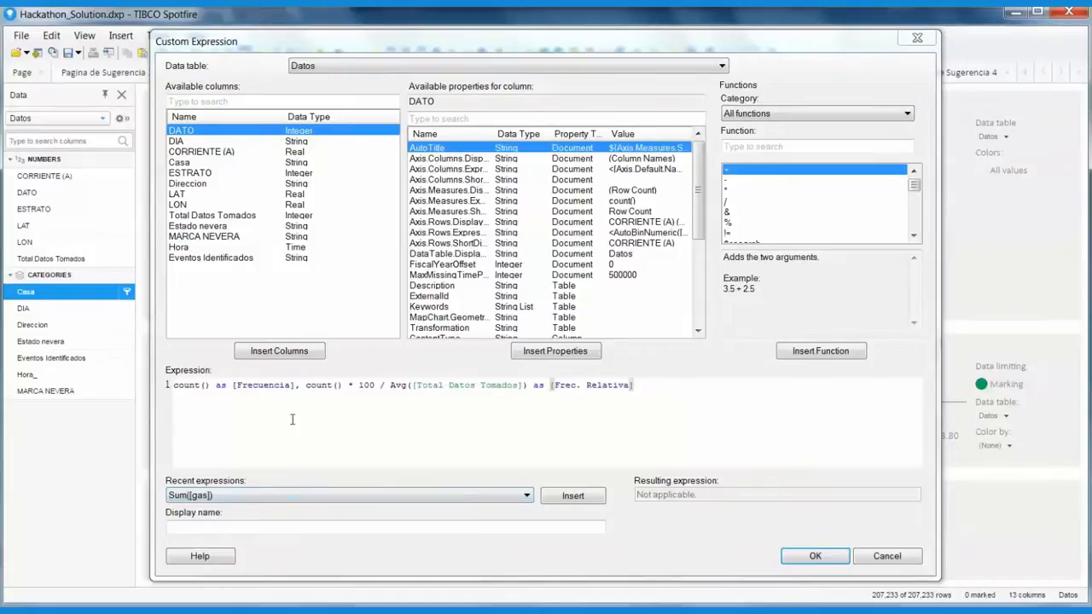
{"action": "left_click_drag", "start_coordinate": [296, 384], "coordinate": [162, 393]}
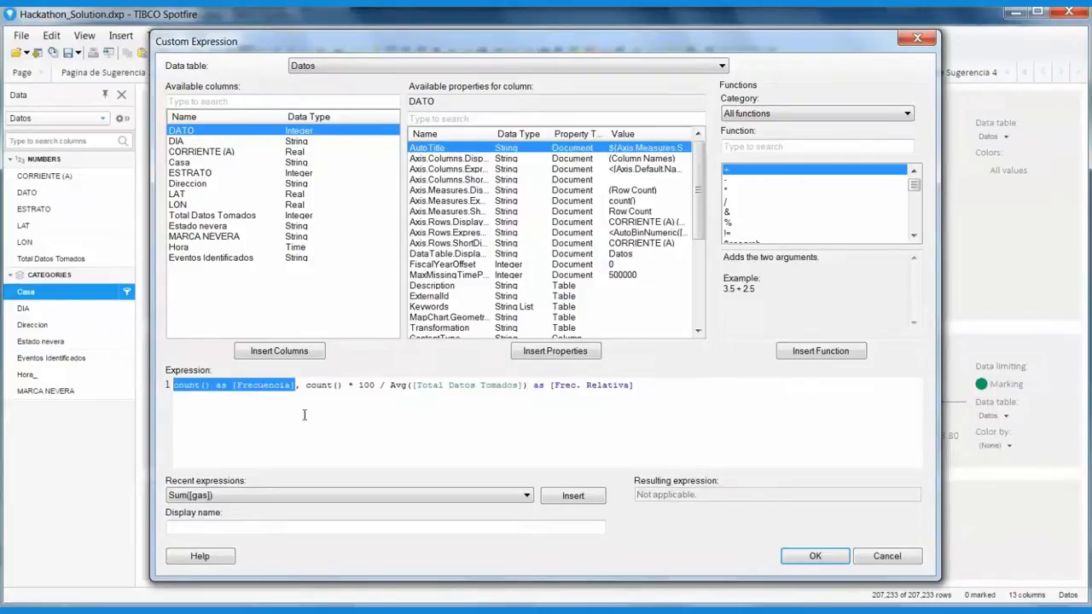
{"action": "left_click_drag", "start_coordinate": [307, 386], "coordinate": [633, 385]}
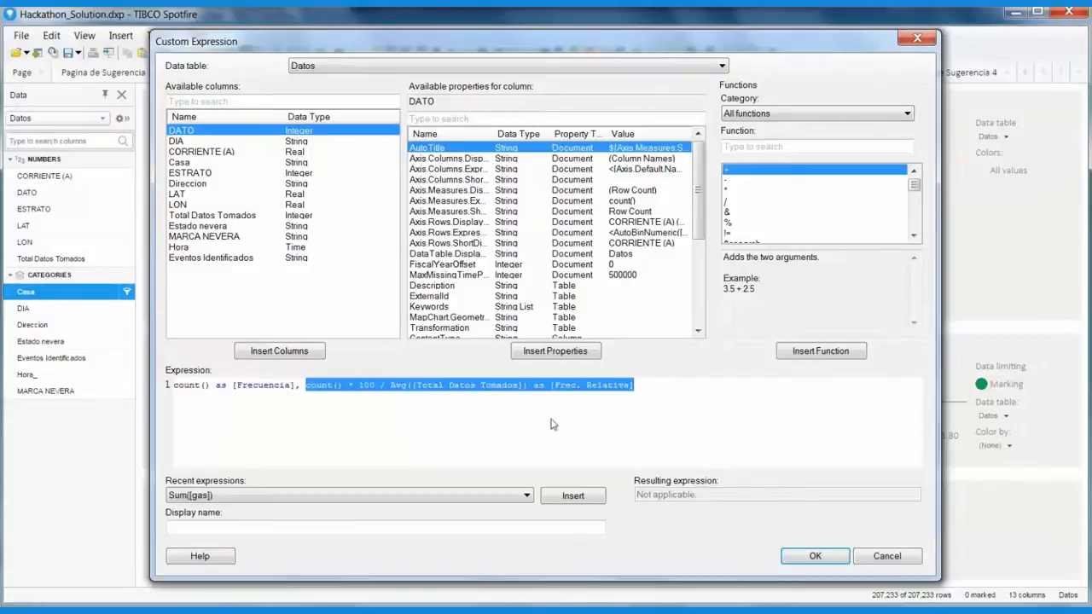
{"action": "left_click", "coordinate": [814, 556]}
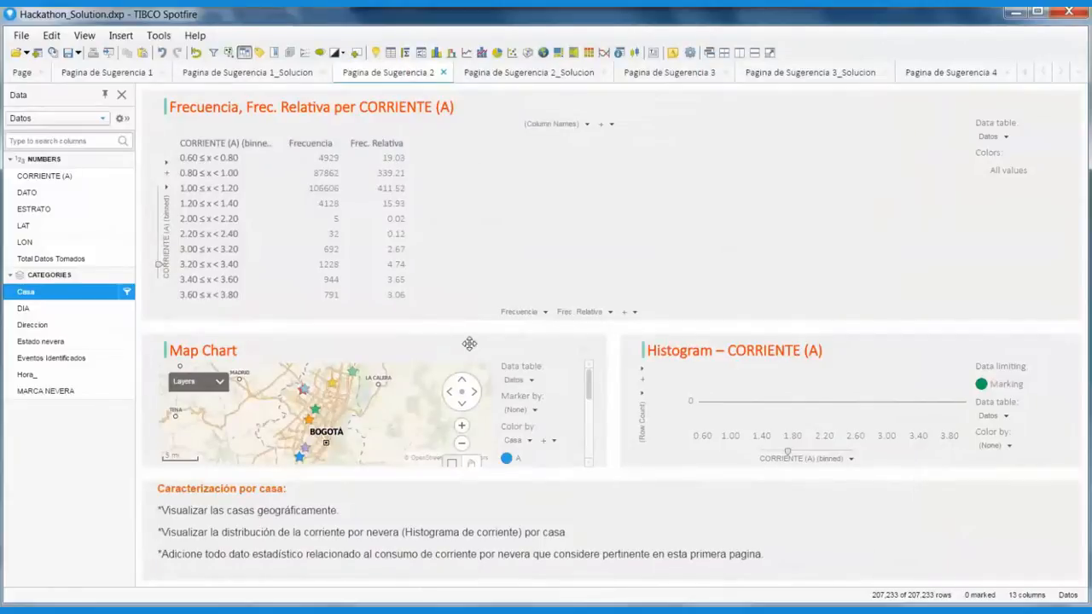
Examine the expression of the calculated column Total Datos Tomados in the Datos column properties and the available functions, leaving it unedited
{"action": "left_click", "coordinate": [121, 36]}
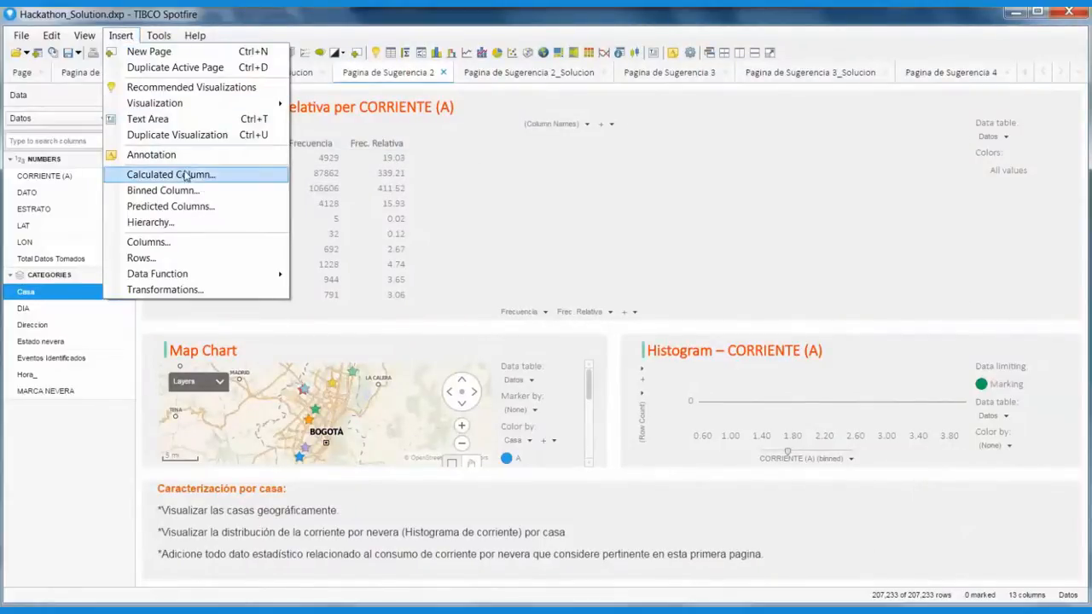
{"action": "mouse_move", "coordinate": [52, 41]}
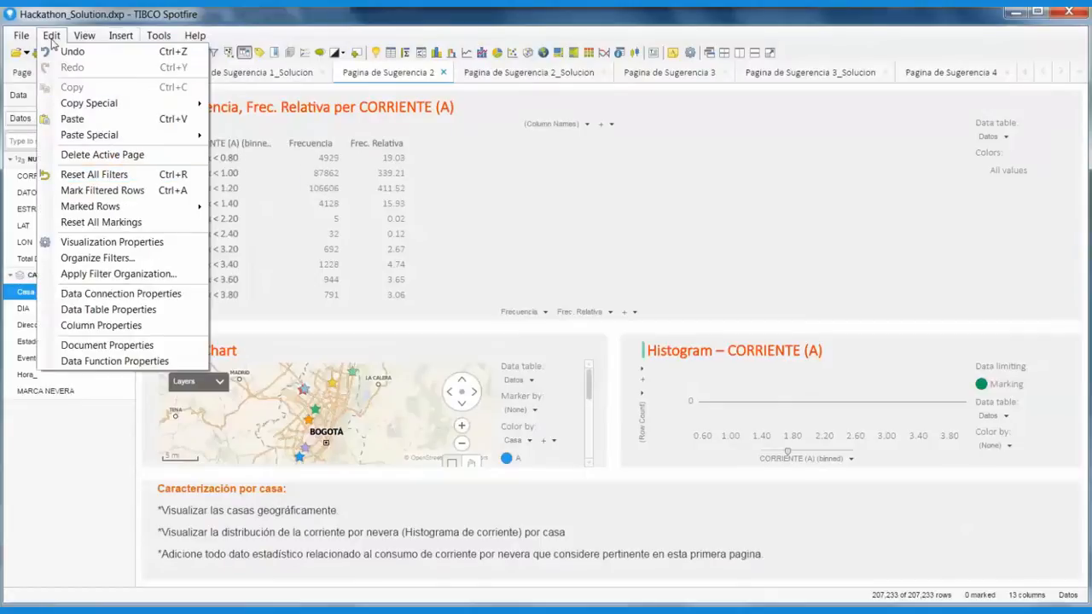
{"action": "left_click", "coordinate": [157, 325]}
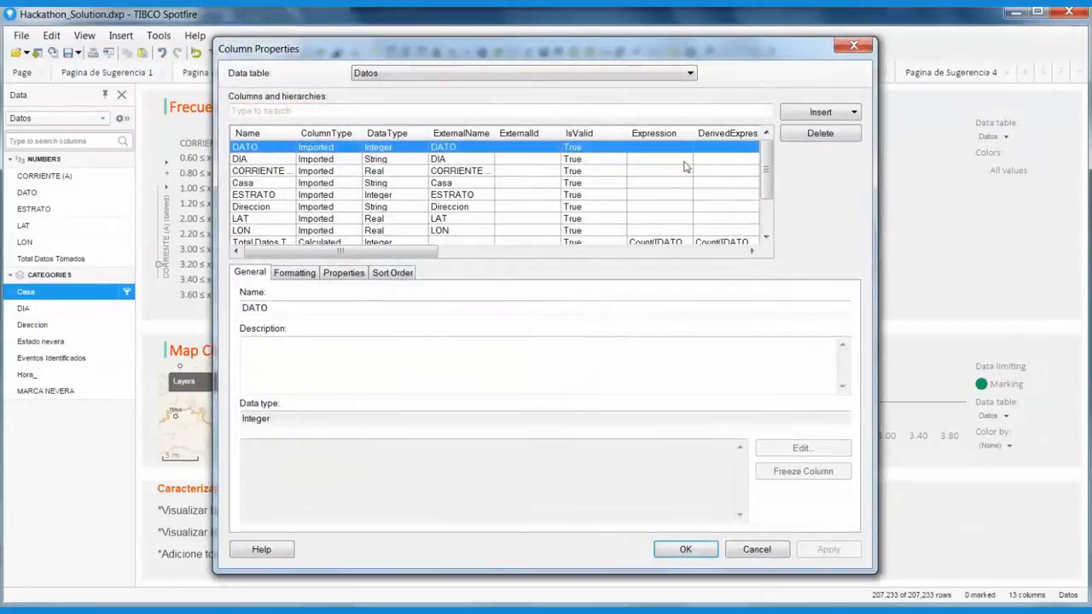
{"action": "scroll", "coordinate": [725, 177], "scroll_direction": "down", "scroll_amount": 1}
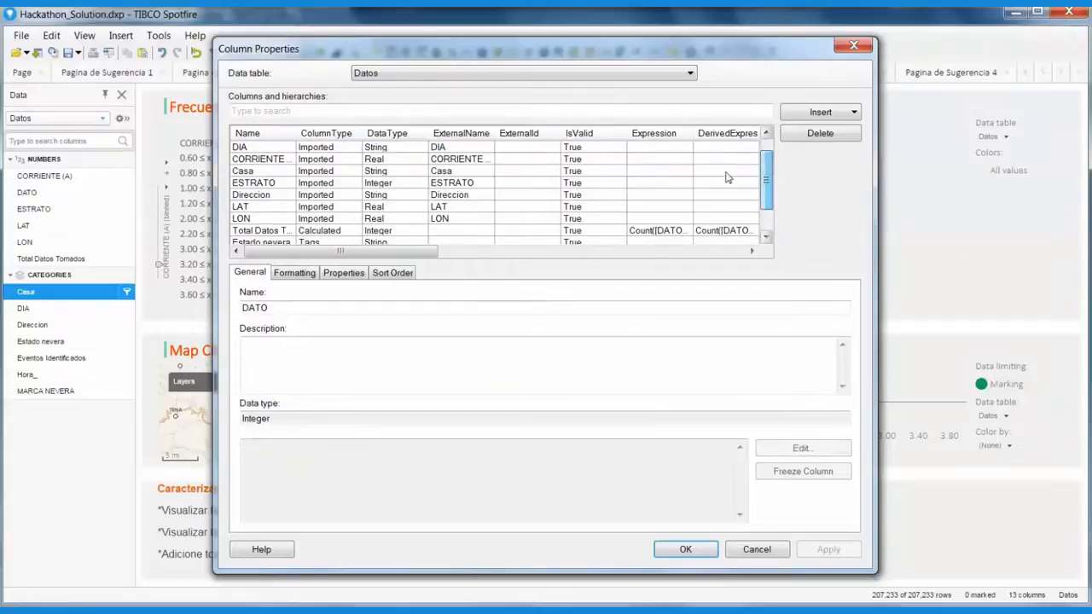
{"action": "left_click", "coordinate": [280, 231]}
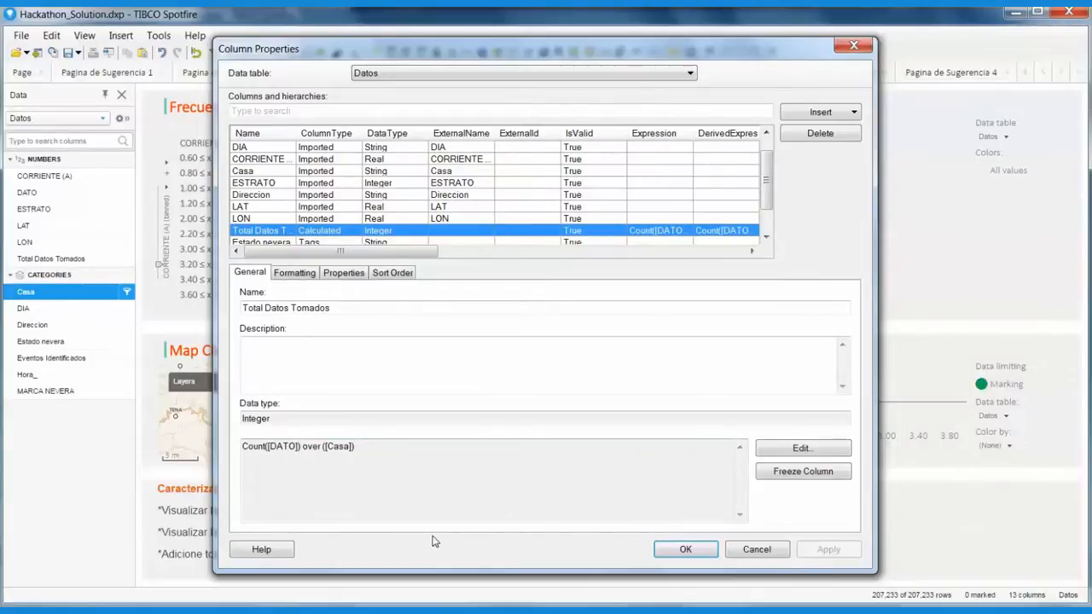
{"action": "left_click", "coordinate": [788, 449]}
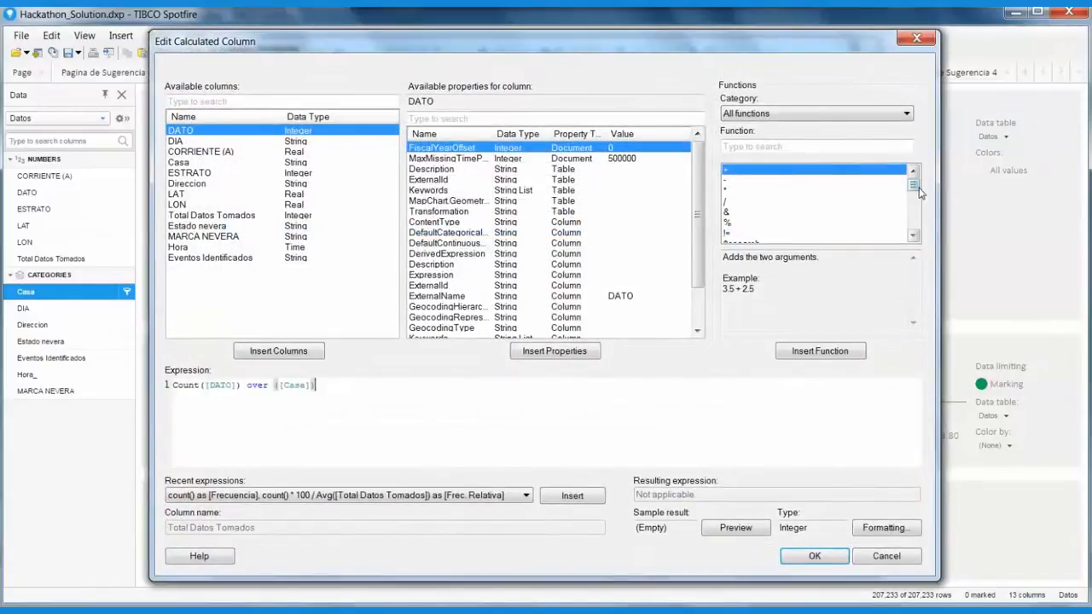
{"action": "left_click_drag", "start_coordinate": [913, 185], "coordinate": [922, 232]}
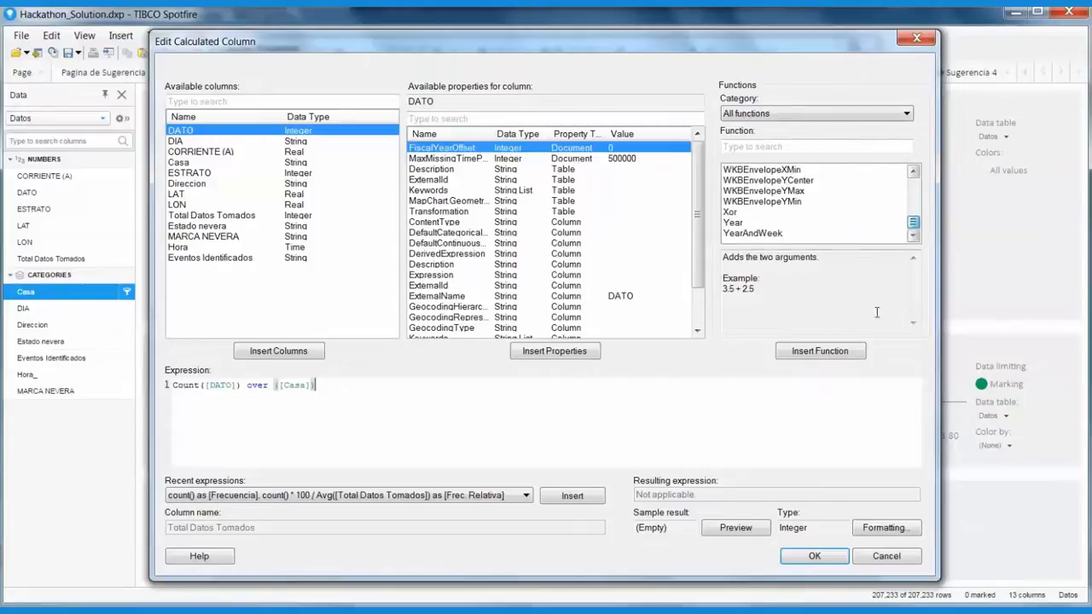
{"action": "left_click", "coordinate": [878, 556]}
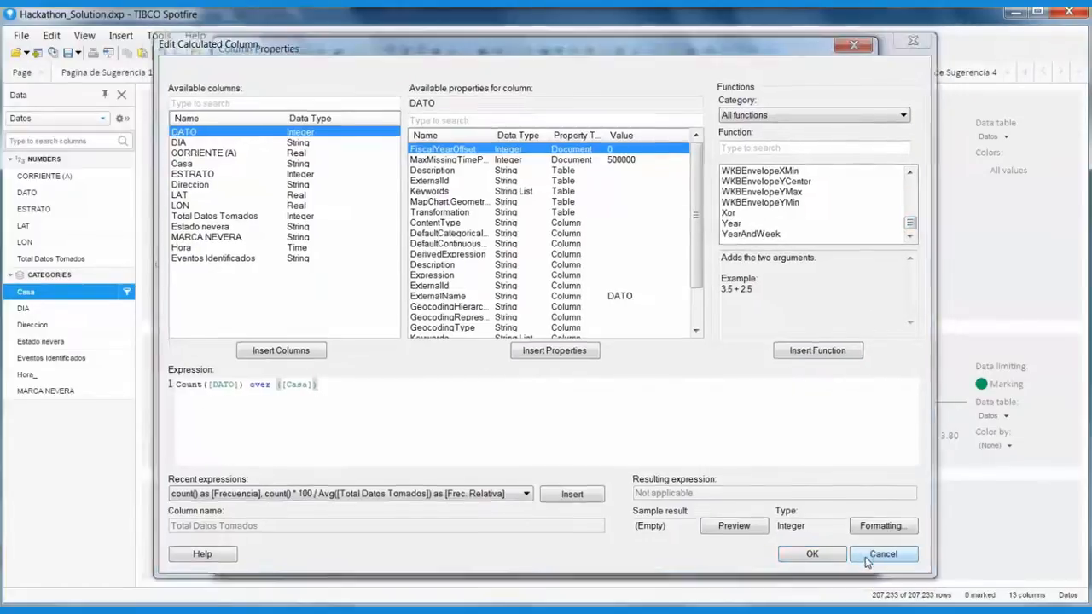
{"action": "left_click", "coordinate": [744, 550]}
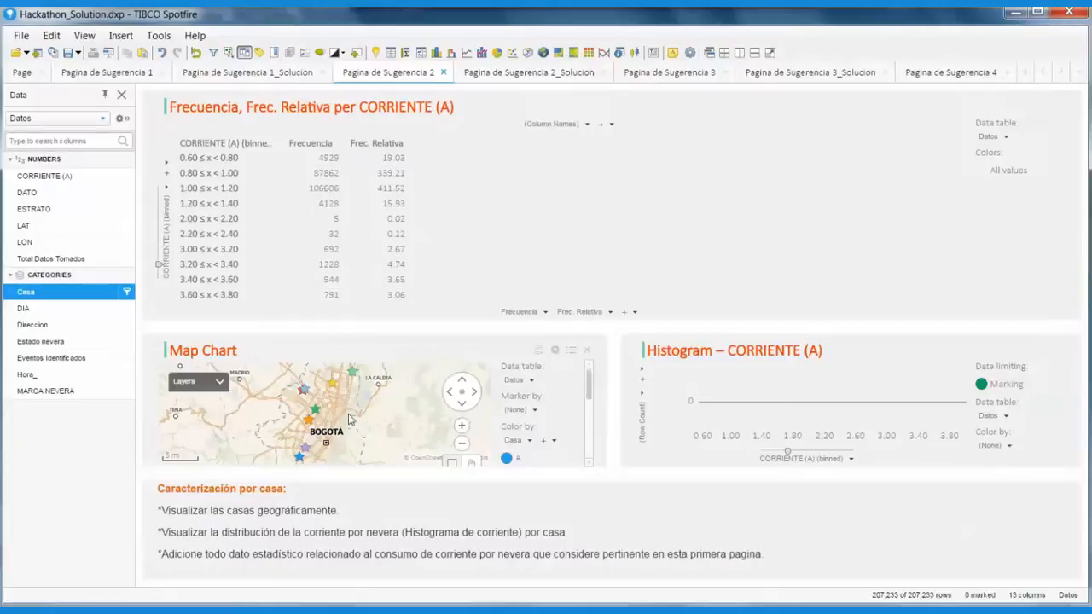
Mark the orange-starred house on the map and move the histogram beside the cross table, above the map
{"action": "left_click", "coordinate": [309, 424]}
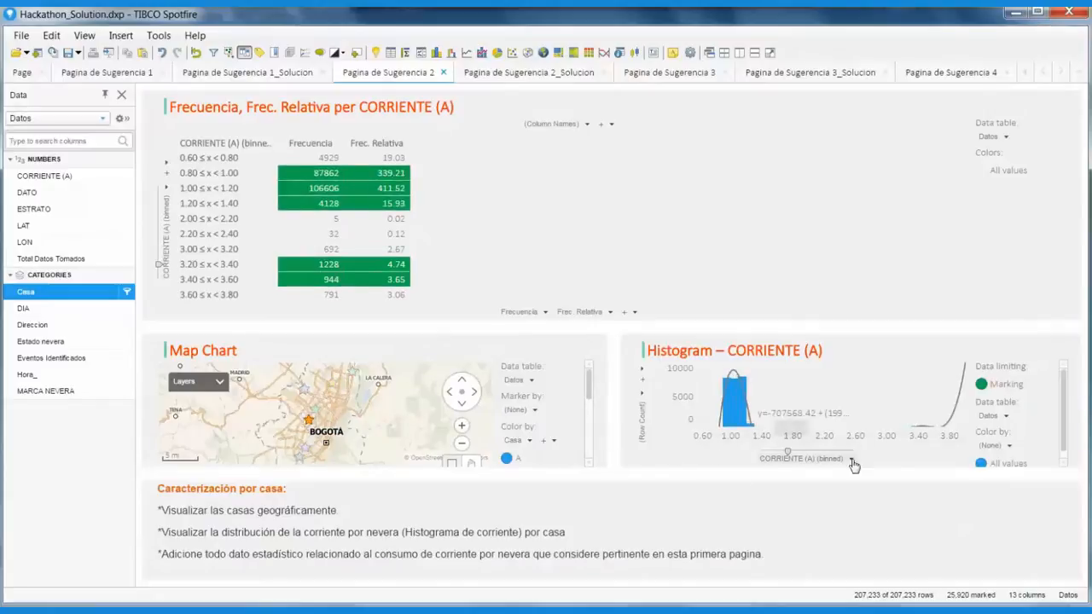
{"action": "mouse_move", "coordinate": [824, 423]}
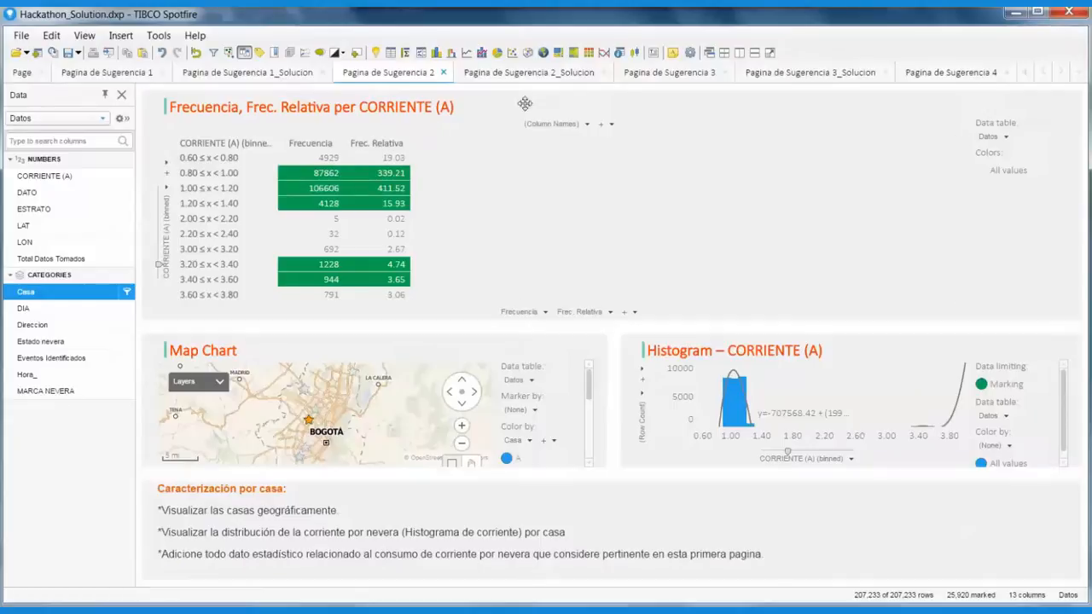
{"action": "left_click_drag", "start_coordinate": [725, 341], "coordinate": [810, 217]}
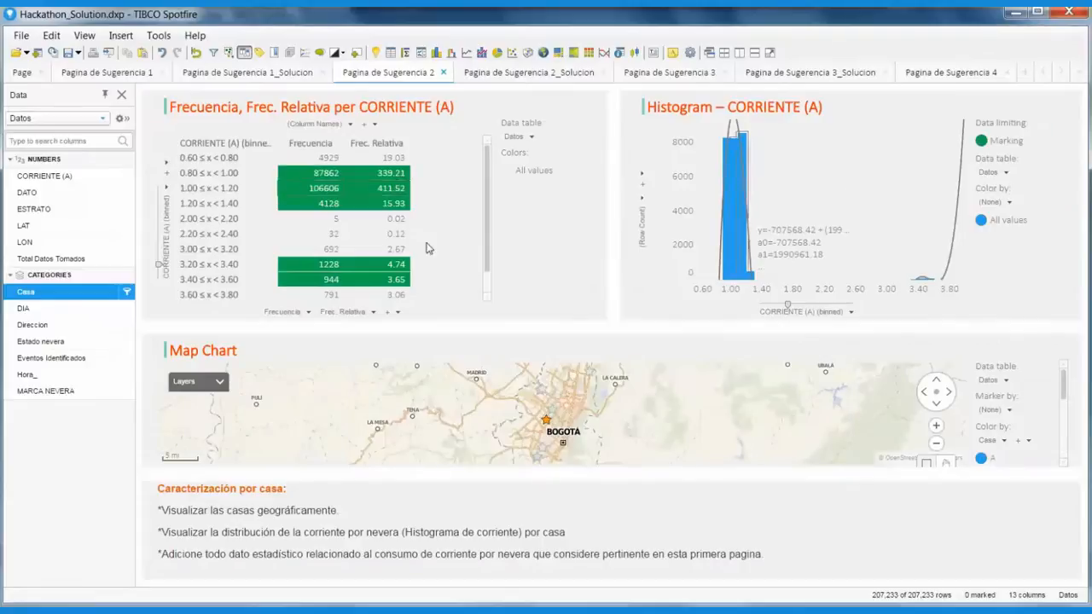
On the Pagina de Sugerencia 2_Solucion page, mark houses including D, F and G in turn to compare their histograms, frequencies and percentiles
{"action": "left_click", "coordinate": [517, 73]}
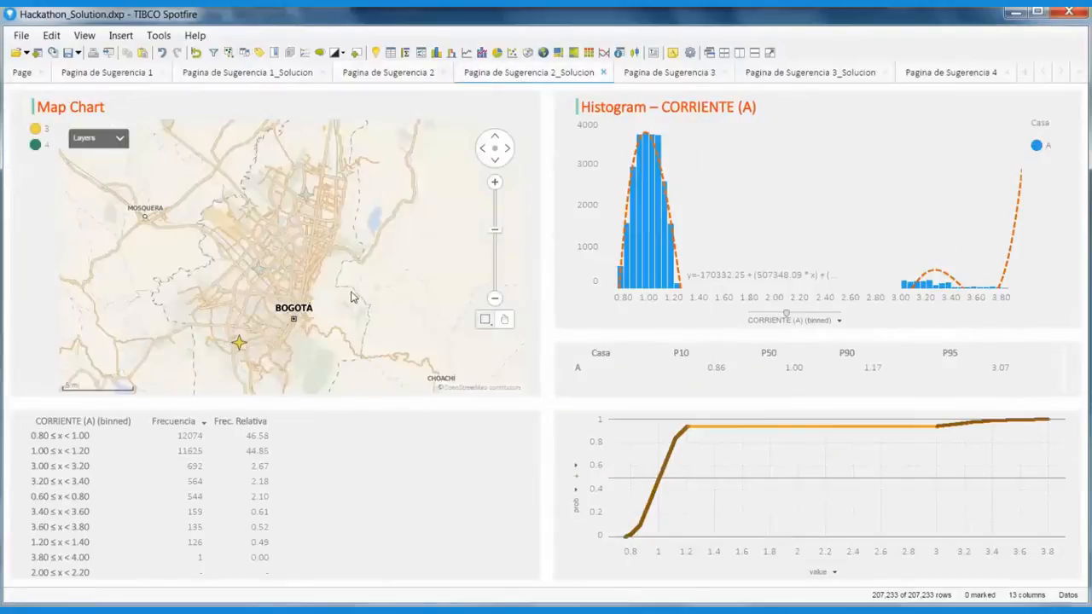
{"action": "left_click", "coordinate": [305, 196]}
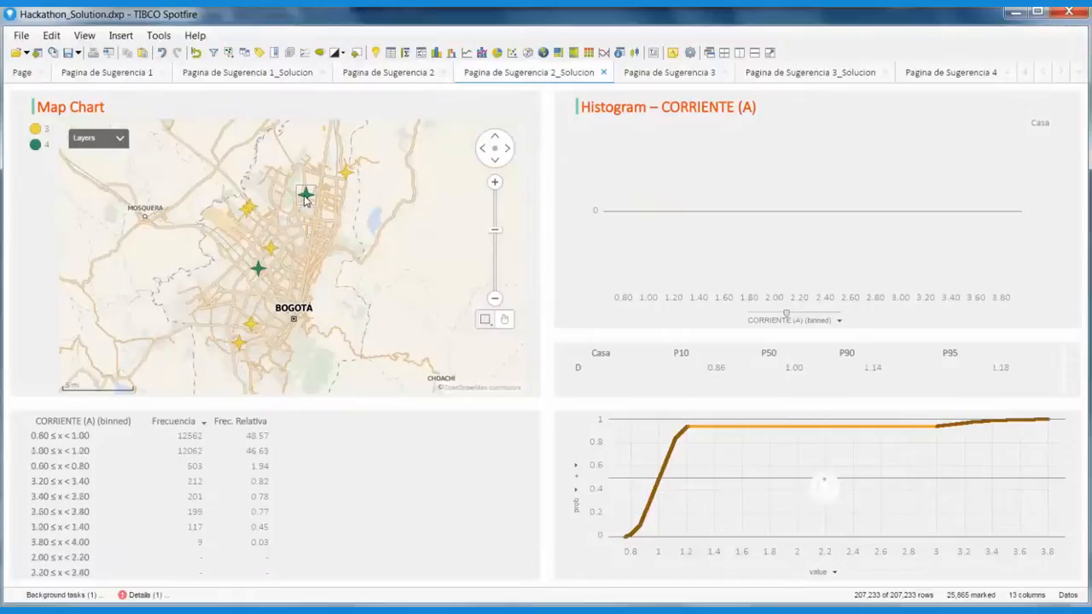
{"action": "left_click", "coordinate": [339, 227]}
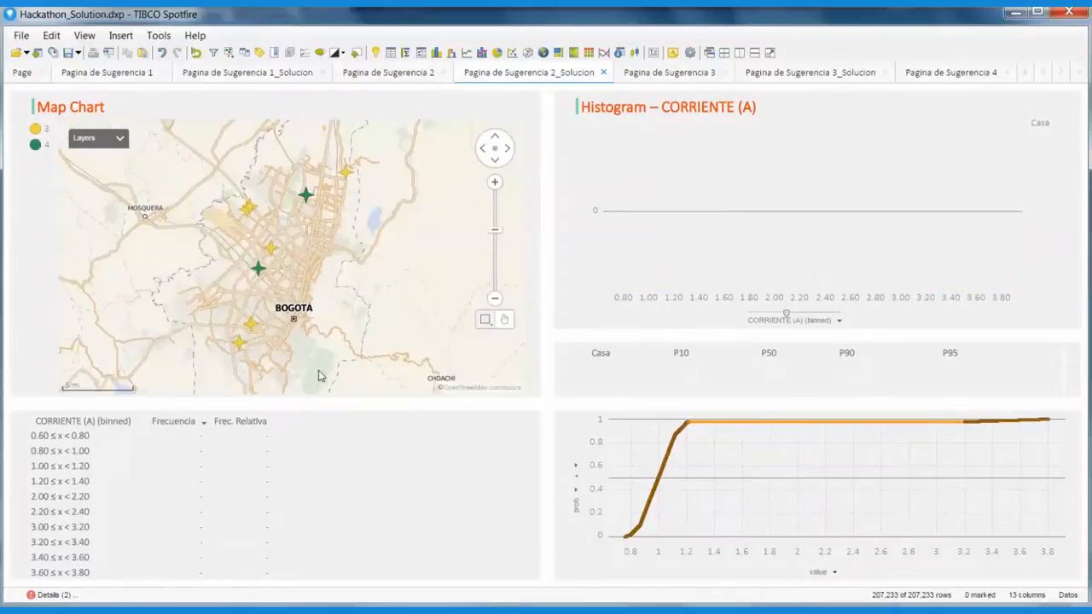
{"action": "left_click", "coordinate": [305, 196]}
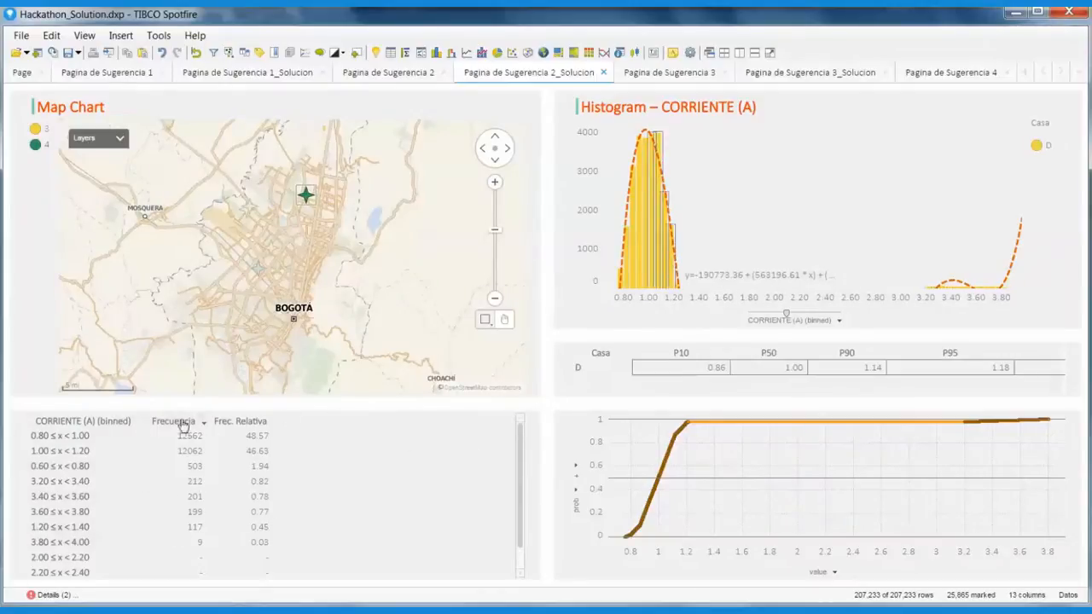
{"action": "left_click", "coordinate": [259, 267]}
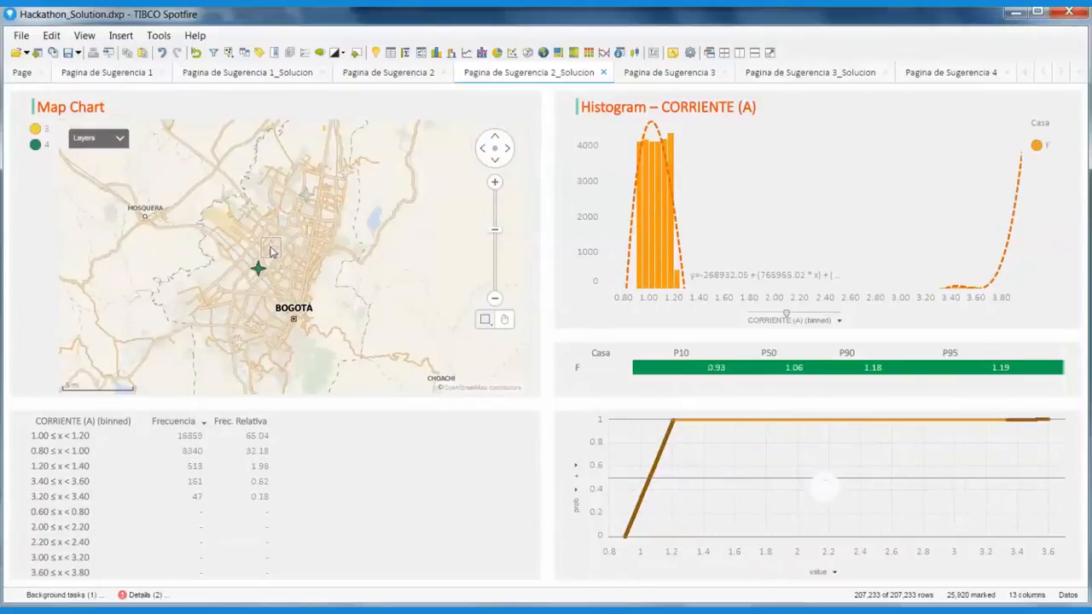
{"action": "left_click", "coordinate": [269, 249]}
{"action": "left_click", "coordinate": [249, 206]}
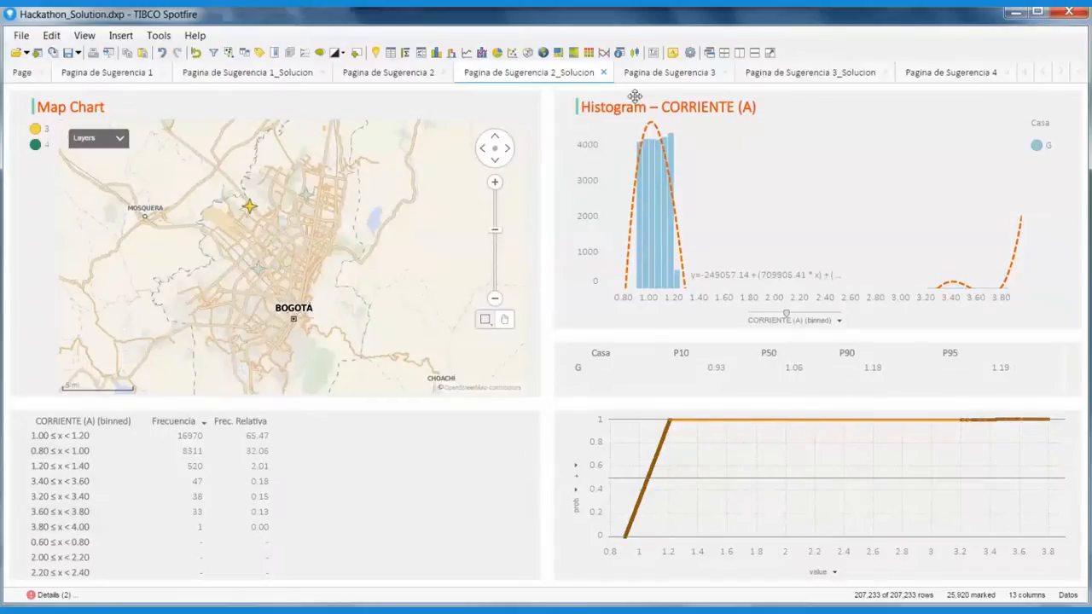
{"action": "left_click", "coordinate": [305, 197]}
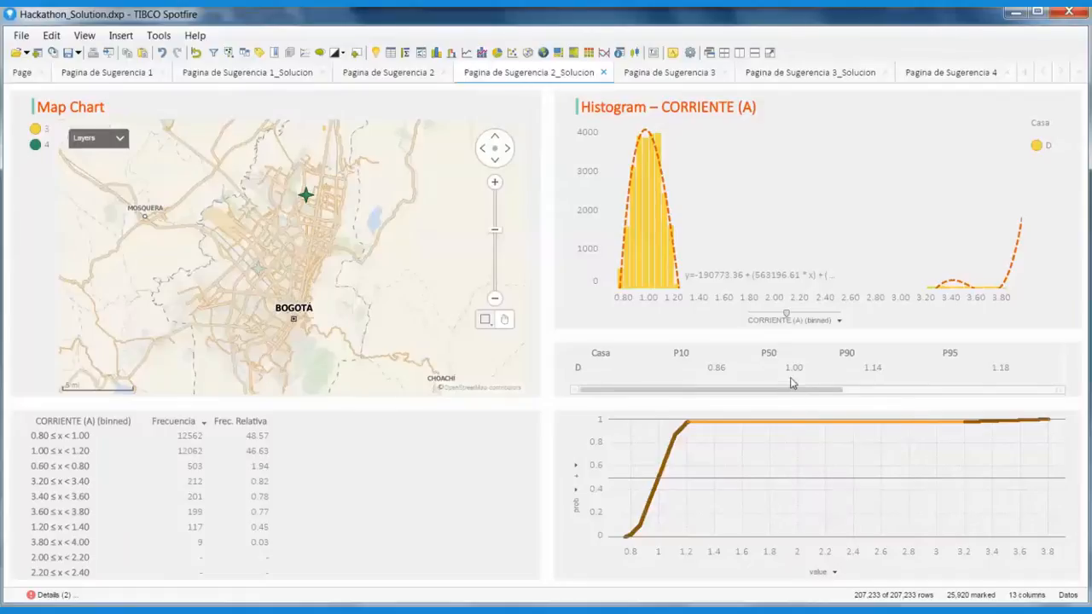
Open the custom expression behind the cell values of the percentile cross table from its axes properties
{"action": "right_click", "coordinate": [791, 384]}
{"action": "left_click", "coordinate": [823, 600]}
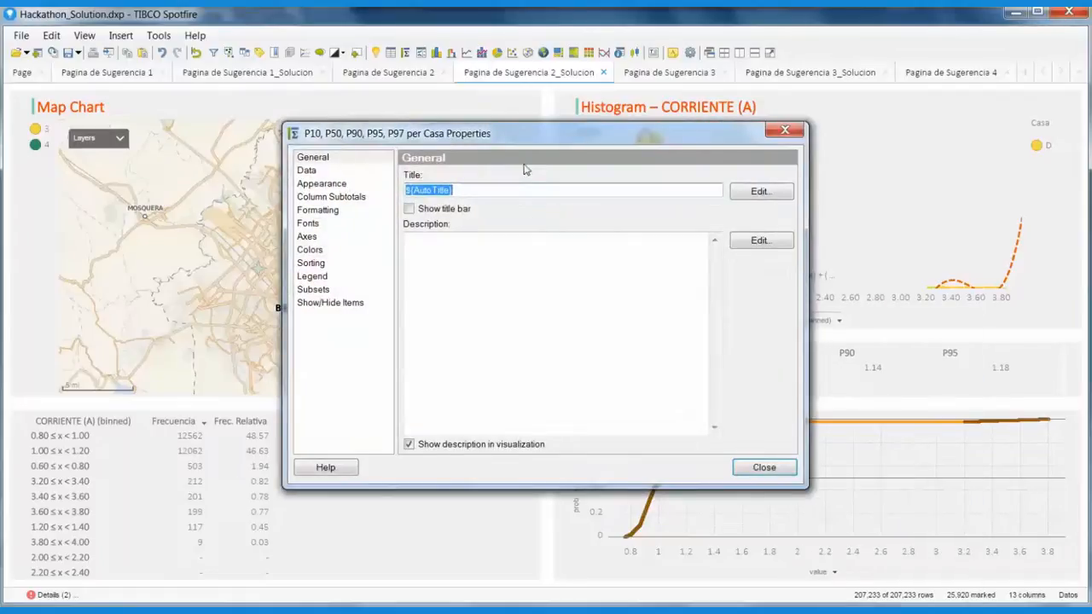
{"action": "left_click_drag", "start_coordinate": [524, 139], "coordinate": [333, 133]}
{"action": "left_click", "coordinate": [116, 230]}
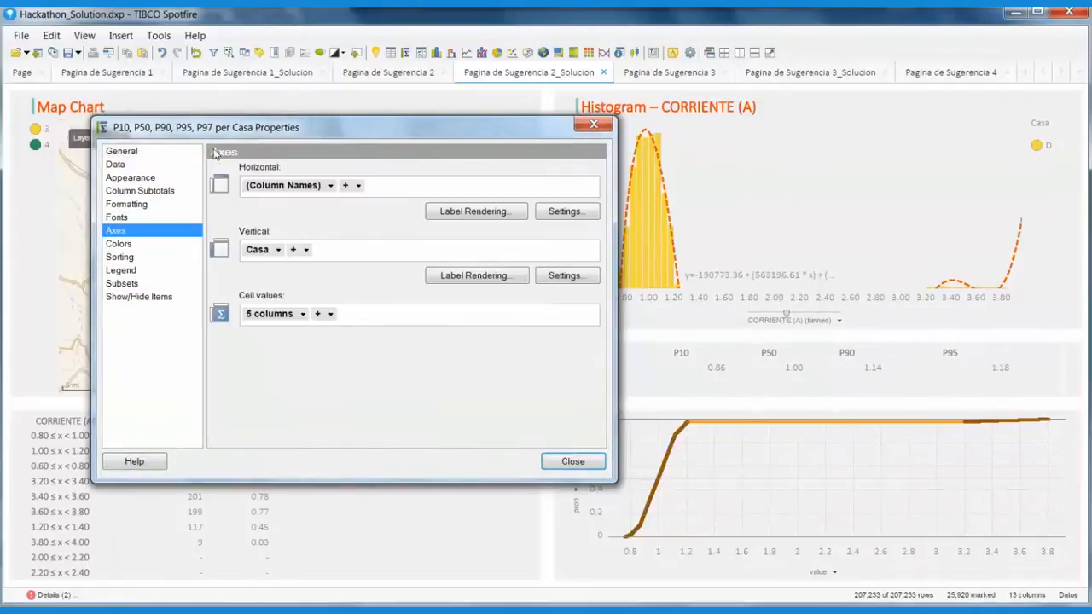
{"action": "right_click", "coordinate": [265, 315]}
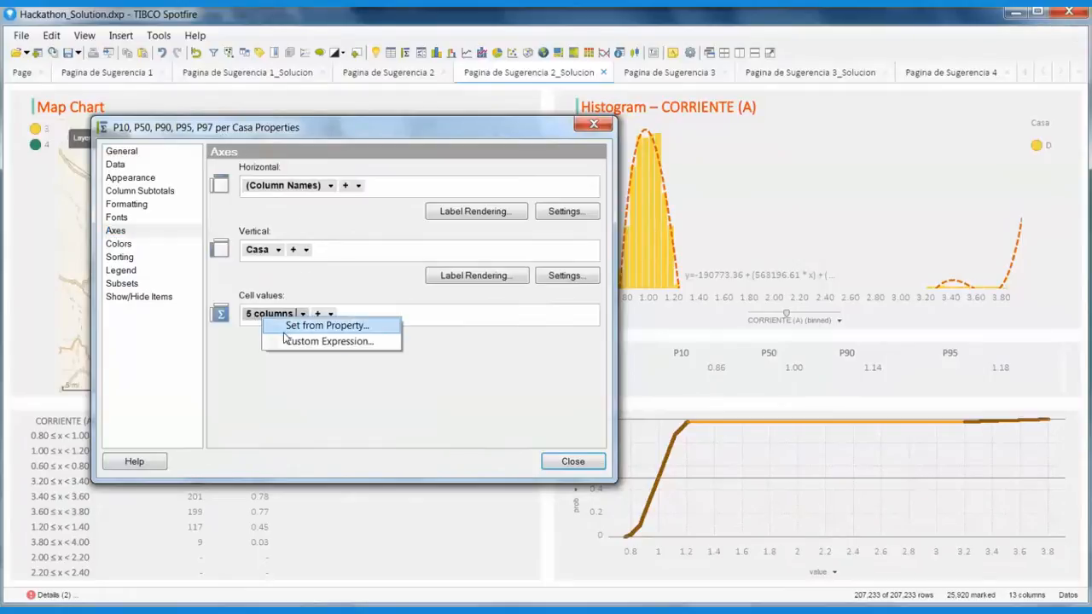
{"action": "left_click", "coordinate": [286, 340]}
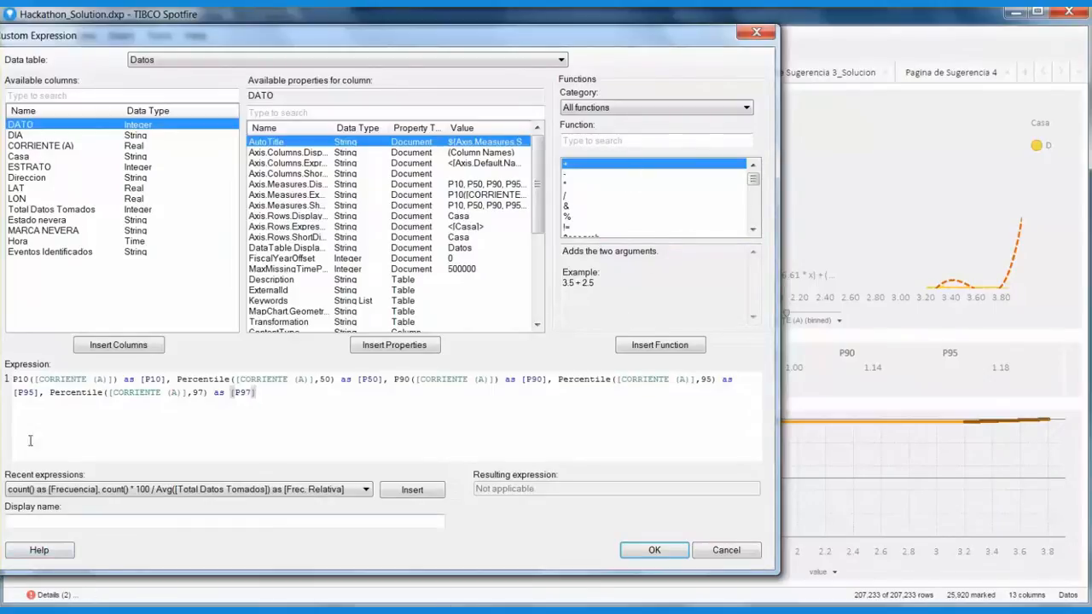
Highlight the P10 function in the percentile expression and search the available functions for P
{"action": "left_click_drag", "start_coordinate": [30, 379], "coordinate": [7, 378]}
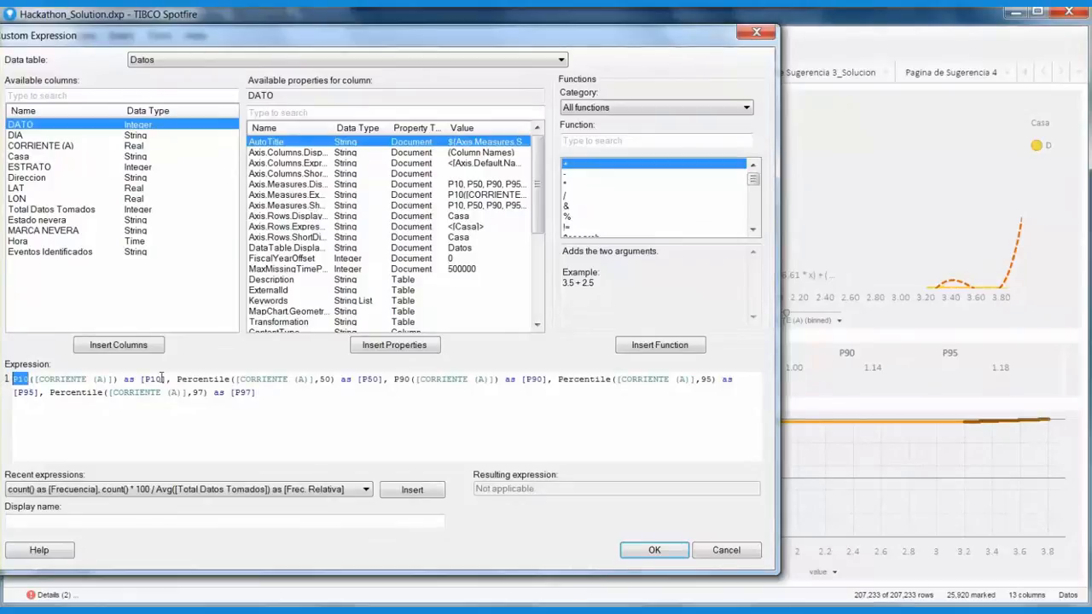
{"action": "left_click", "coordinate": [605, 142]}
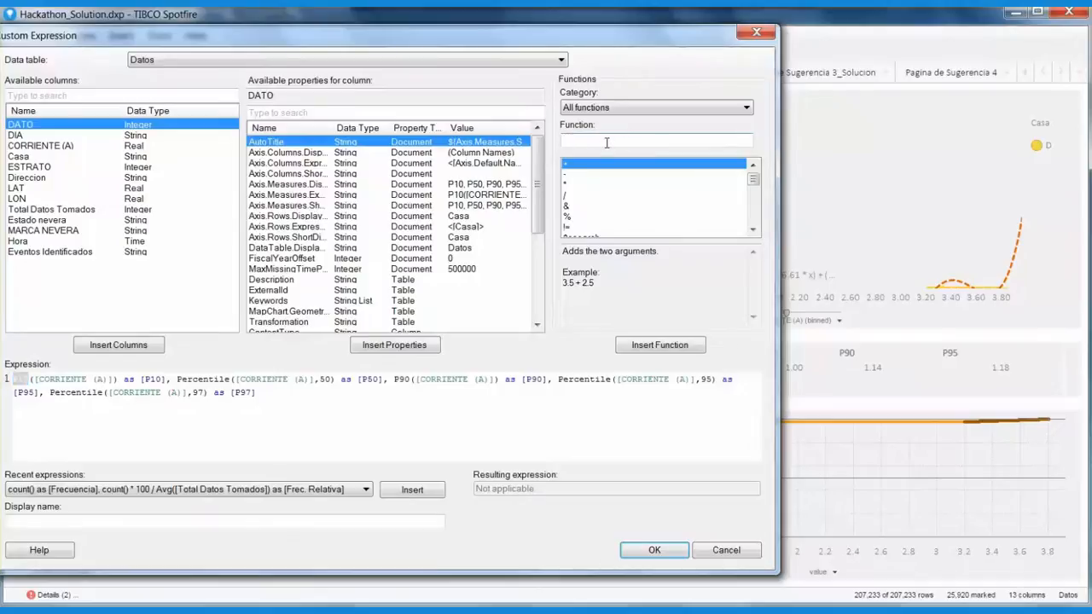
{"action": "type", "text": "P"}
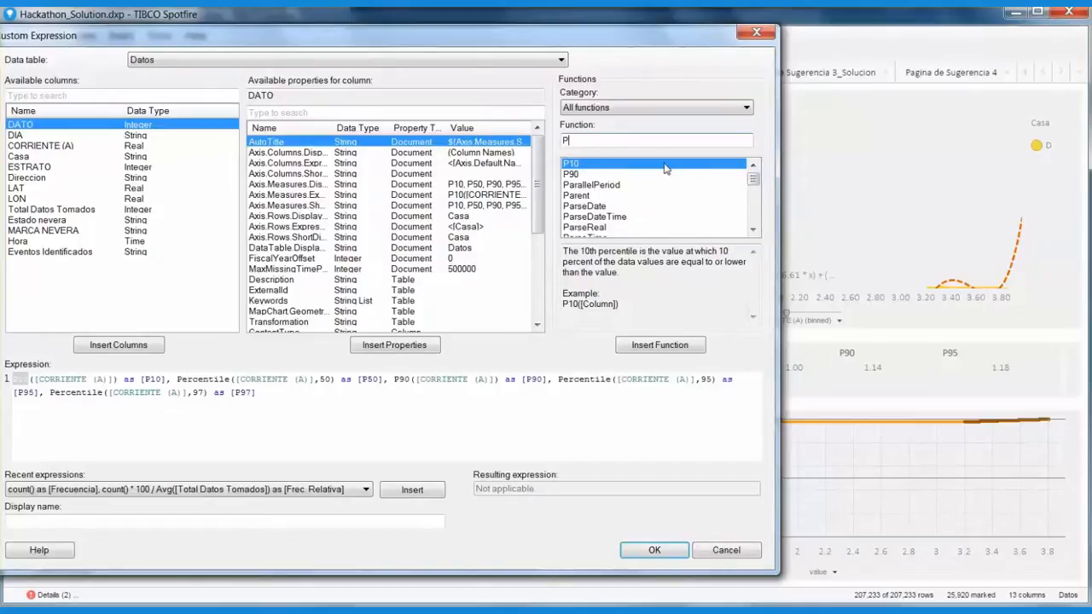
Narrow the function search to Per, select Percentile and highlight the usage example in its description
{"action": "type", "text": "er"}
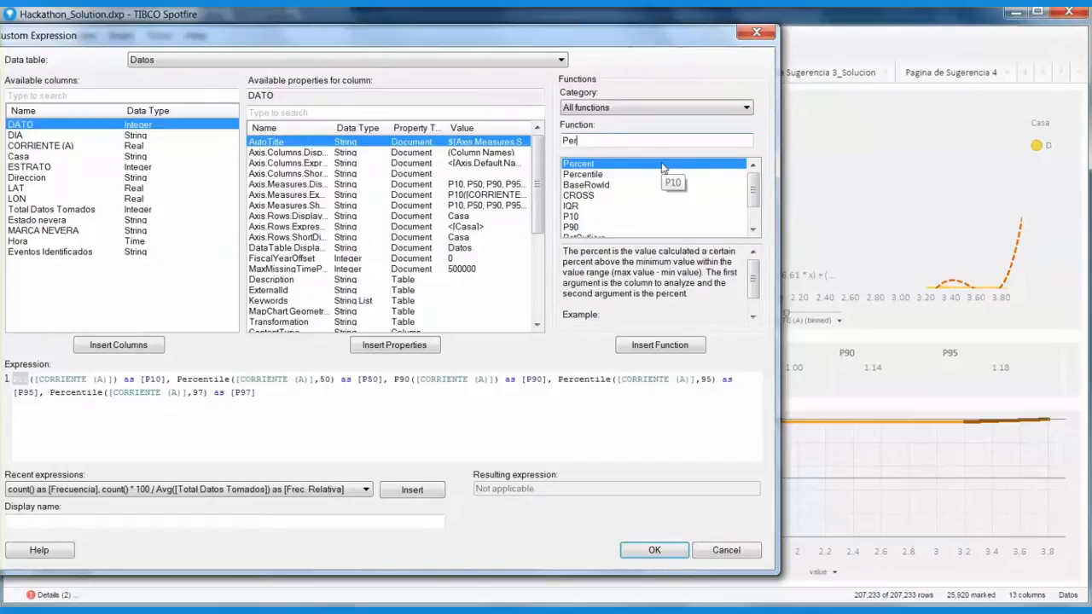
{"action": "left_click", "coordinate": [599, 180]}
{"action": "scroll", "coordinate": [752, 270], "scroll_direction": "down", "scroll_amount": 3}
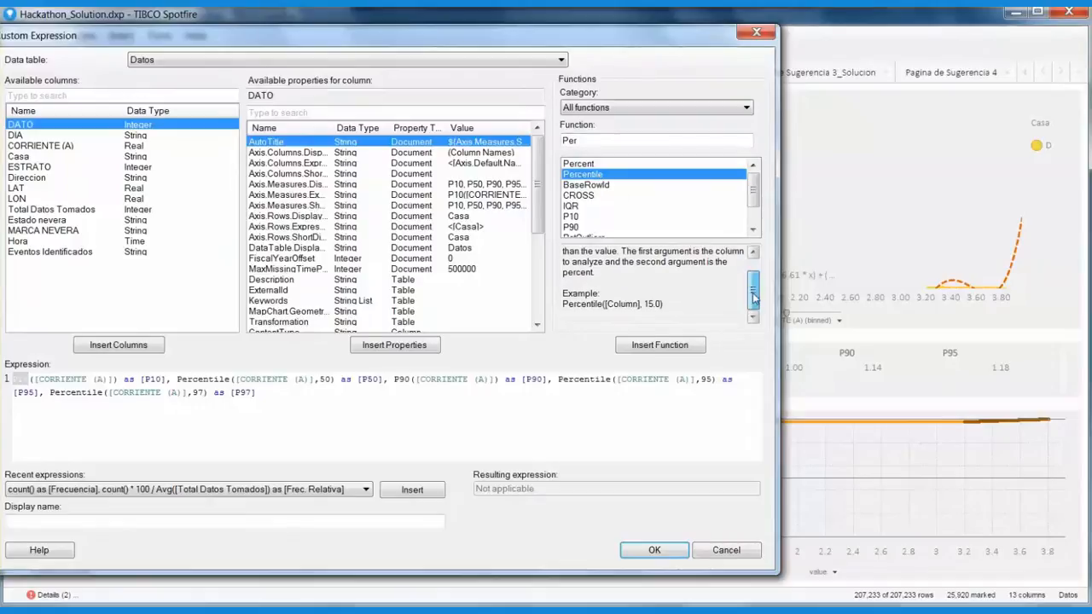
{"action": "left_click_drag", "start_coordinate": [667, 304], "coordinate": [553, 305]}
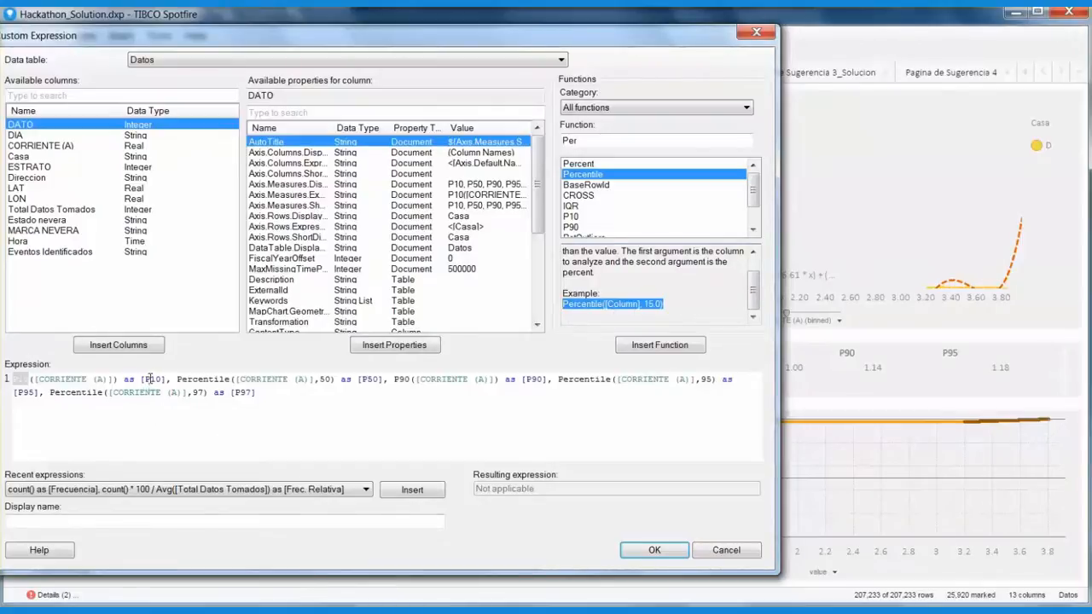
Review the percentile arguments and the P10 to P97 aliases in the expression, leaving the expression and the table properties unchanged
{"action": "left_click_drag", "start_coordinate": [150, 380], "coordinate": [161, 381]}
{"action": "left_click_drag", "start_coordinate": [320, 382], "coordinate": [335, 382]}
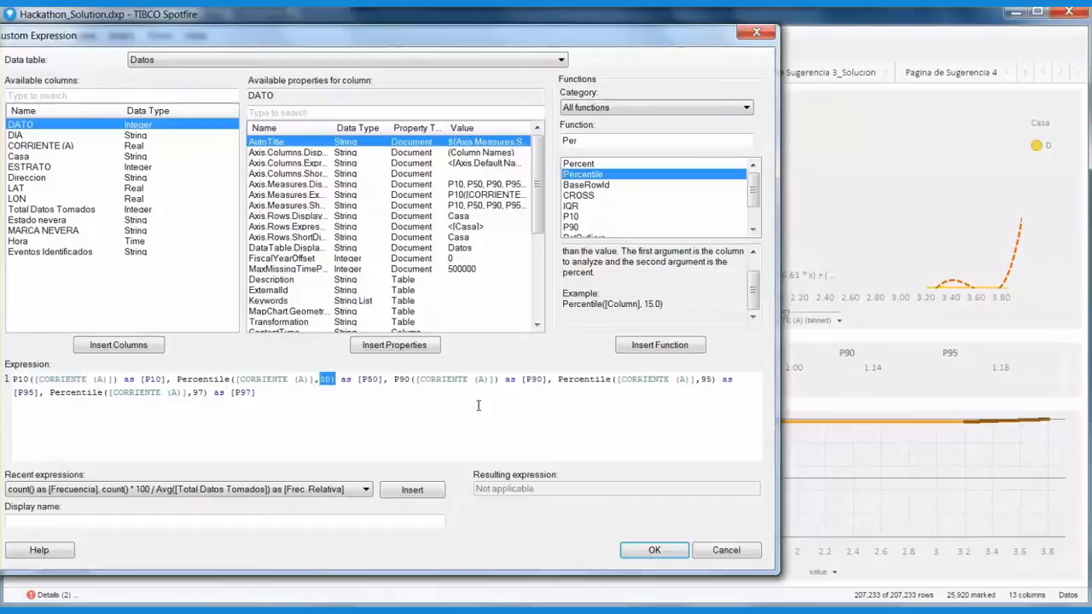
{"action": "left_click_drag", "start_coordinate": [520, 380], "coordinate": [558, 382]}
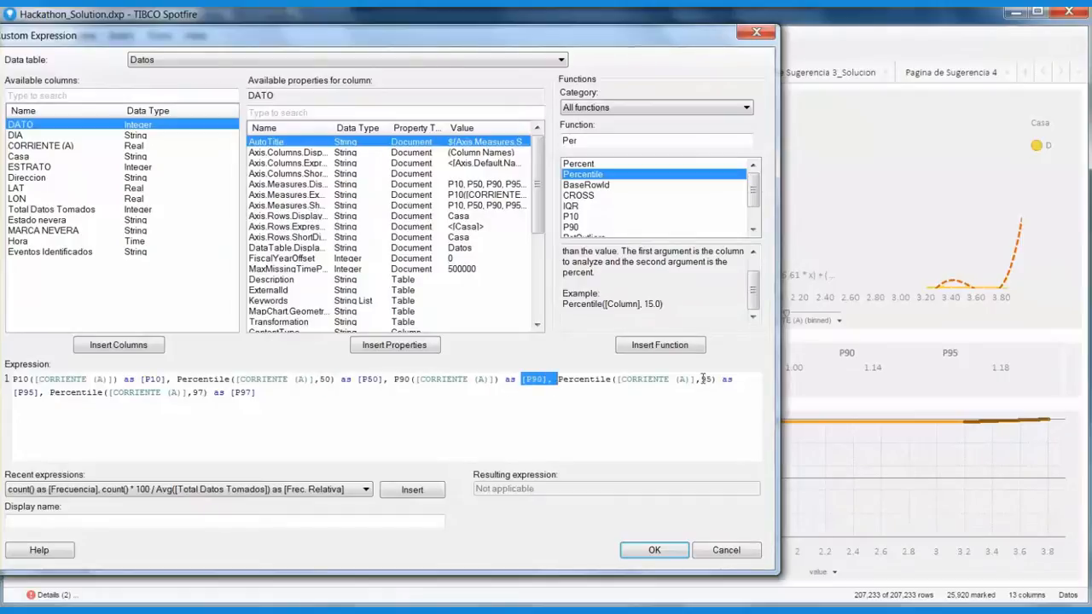
{"action": "left_click_drag", "start_coordinate": [701, 378], "coordinate": [719, 378]}
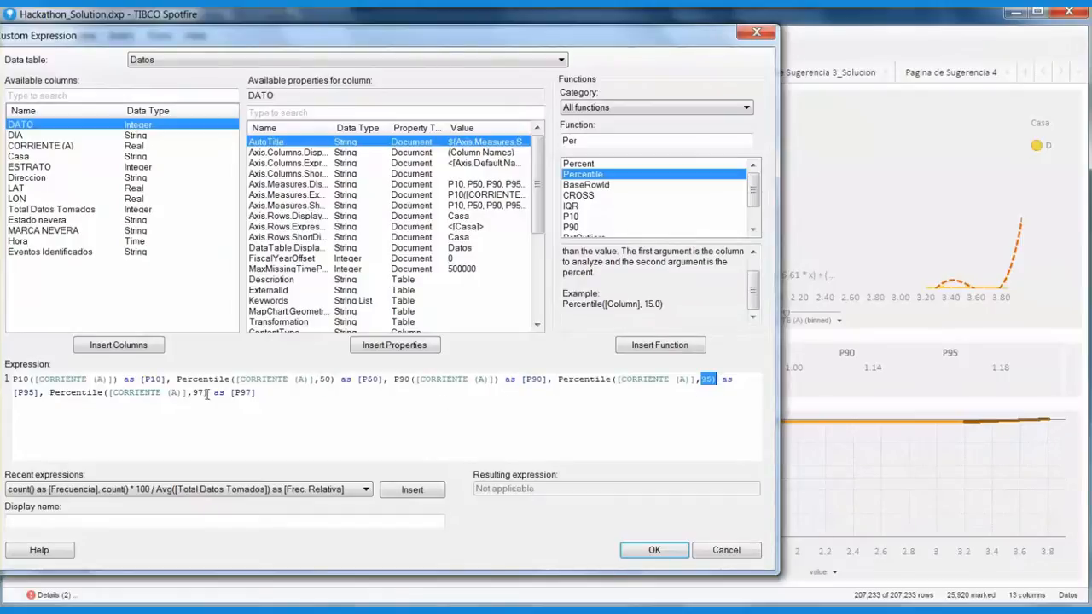
{"action": "left_click_drag", "start_coordinate": [207, 392], "coordinate": [264, 391]}
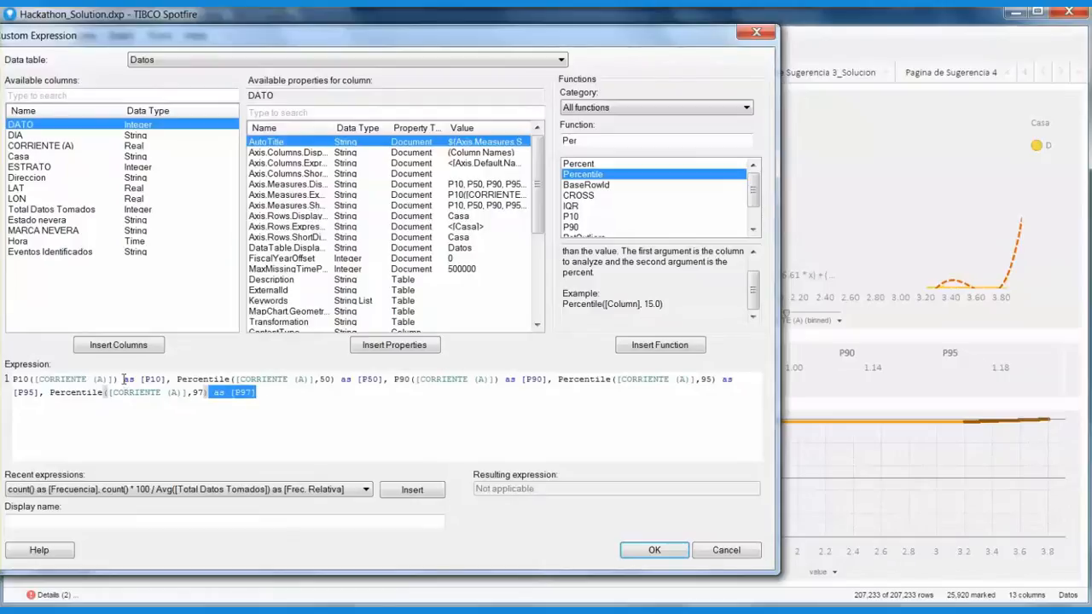
{"action": "left_click_drag", "start_coordinate": [124, 378], "coordinate": [167, 379]}
{"action": "left_click_drag", "start_coordinate": [331, 378], "coordinate": [382, 379]}
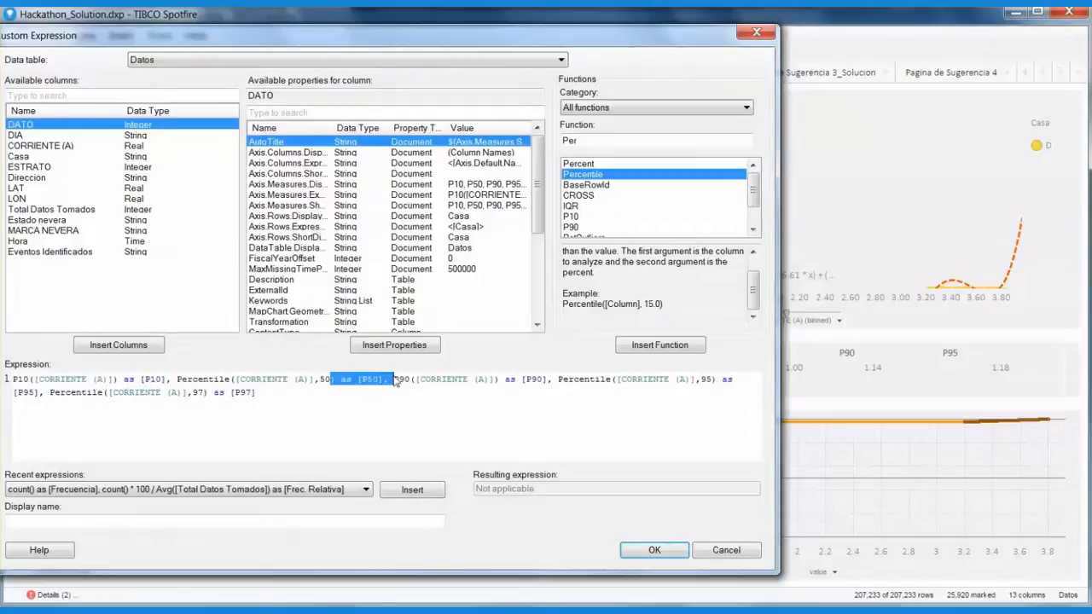
{"action": "left_click", "coordinate": [723, 553]}
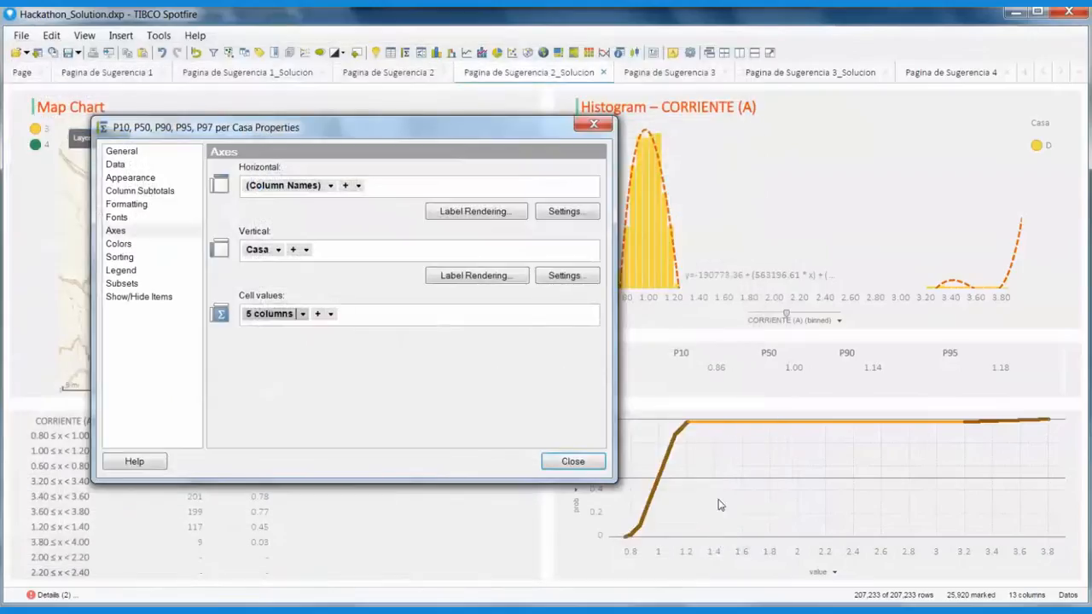
{"action": "left_click", "coordinate": [573, 461]}
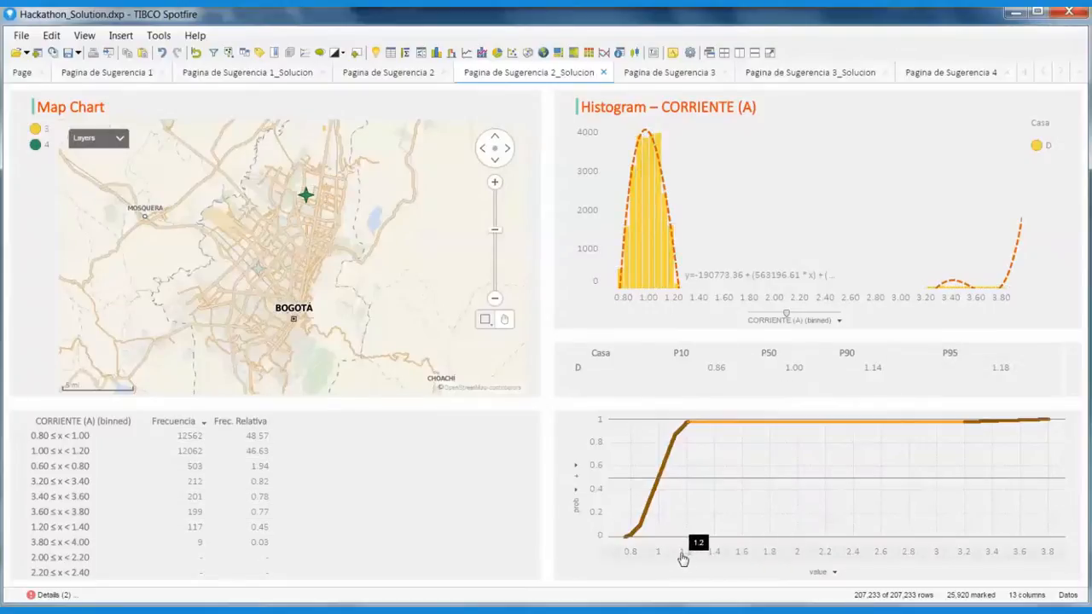
Inspect the cumulative probability curve and mark house G on the map to compare its histogram, frequencies and percentiles
{"action": "mouse_move", "coordinate": [692, 427]}
{"action": "left_click", "coordinate": [248, 211]}
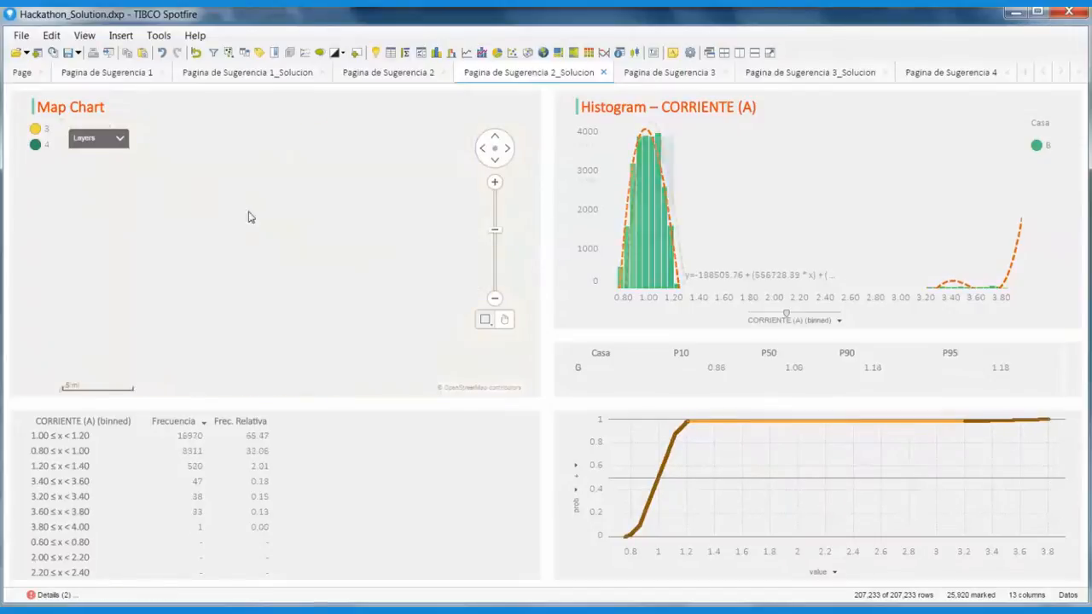
{"action": "left_click", "coordinate": [242, 218]}
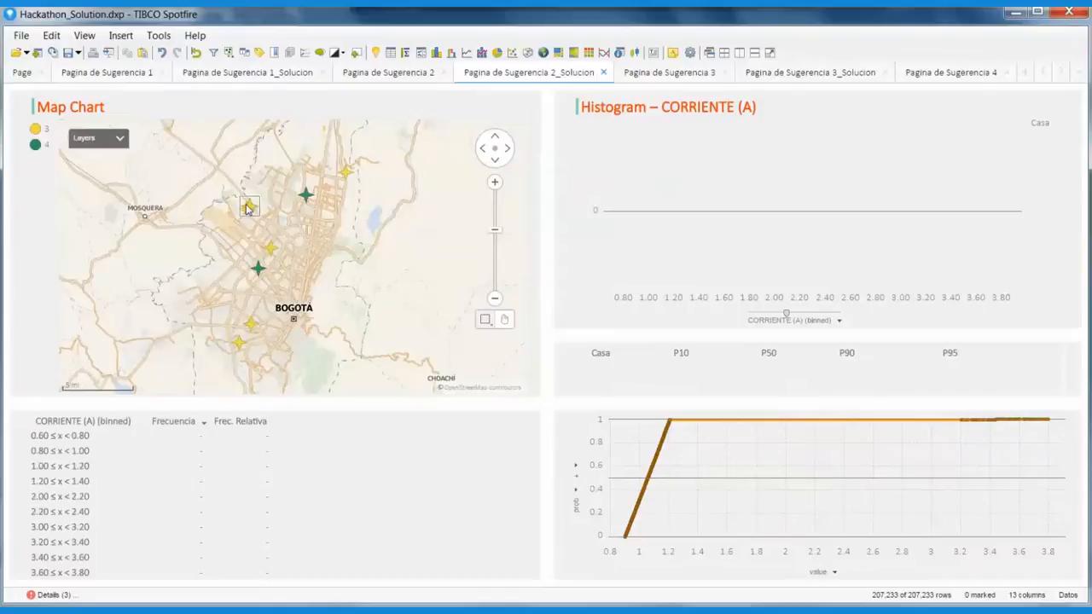
{"action": "left_click", "coordinate": [246, 209]}
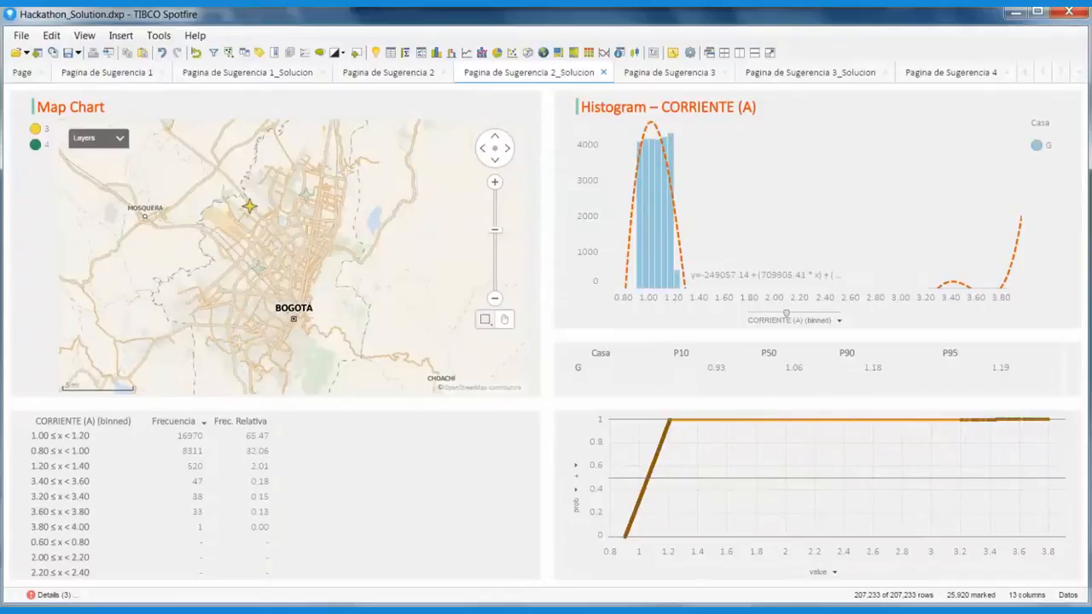
Go to the Pagina de Sugerencia 3 page and look over the available analysis tools, such as K-means Clustering
{"action": "left_click", "coordinate": [669, 72]}
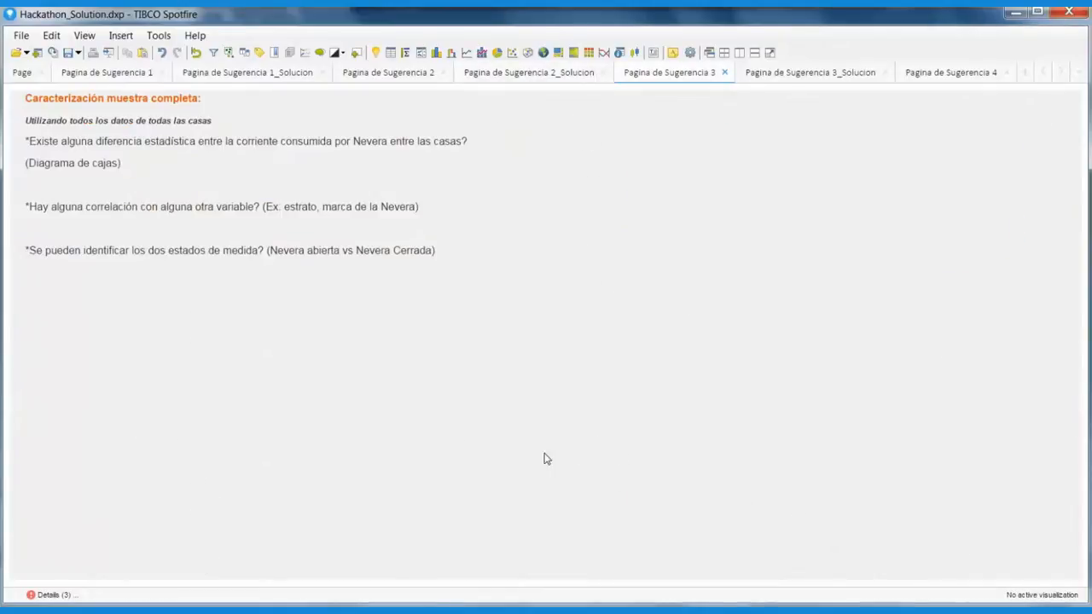
{"action": "left_click", "coordinate": [158, 34]}
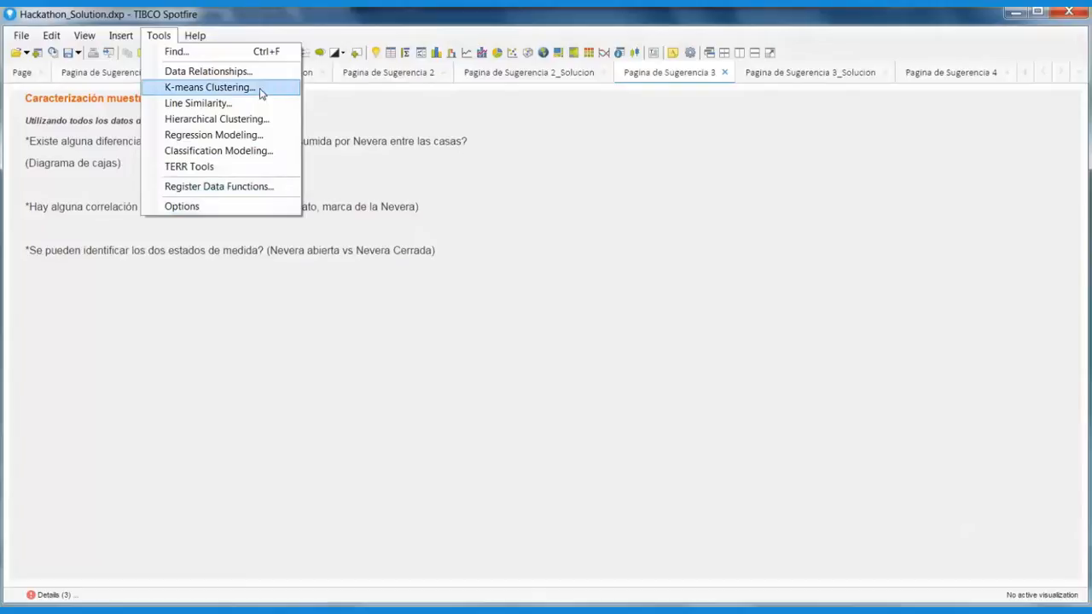
{"action": "left_click", "coordinate": [515, 165]}
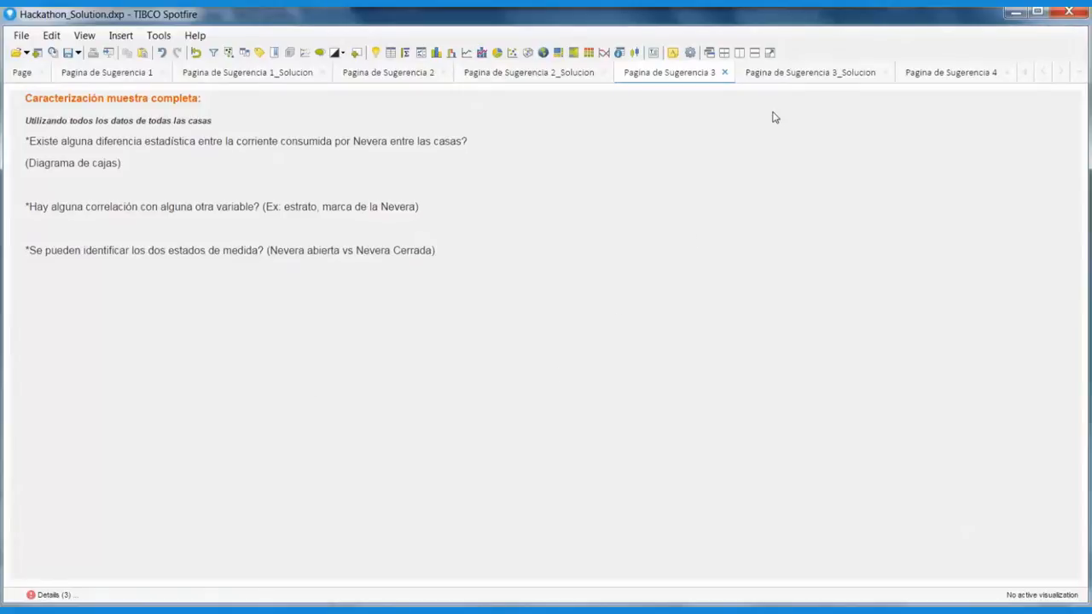
Clear the marking in the box plot on the Pagina de Sugerencia 3_Solucion page and return to Pagina de Sugerencia 3
{"action": "left_click", "coordinate": [792, 79]}
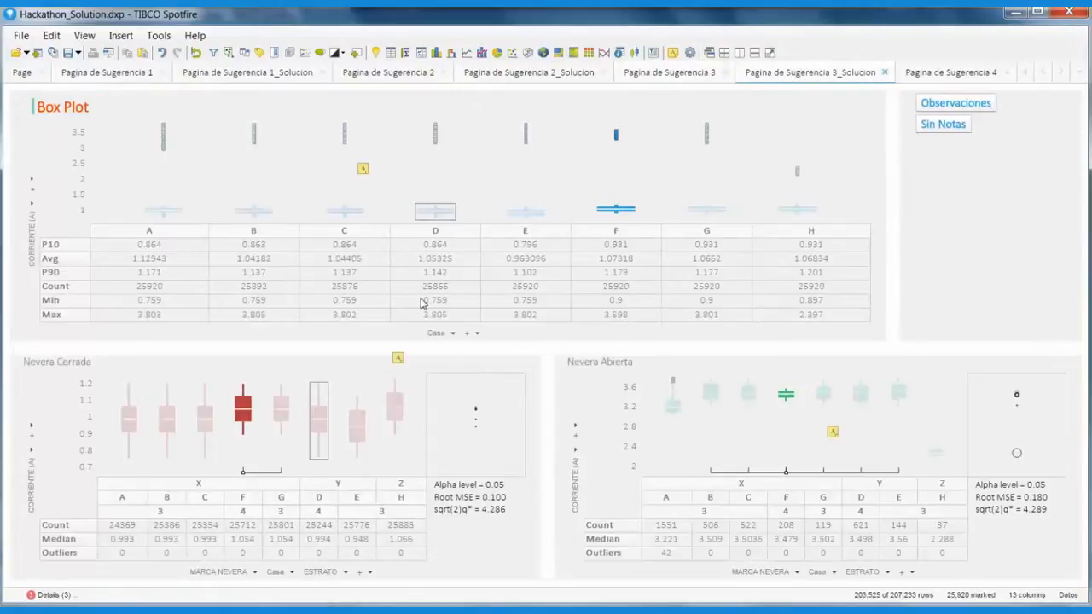
{"action": "left_click", "coordinate": [475, 183]}
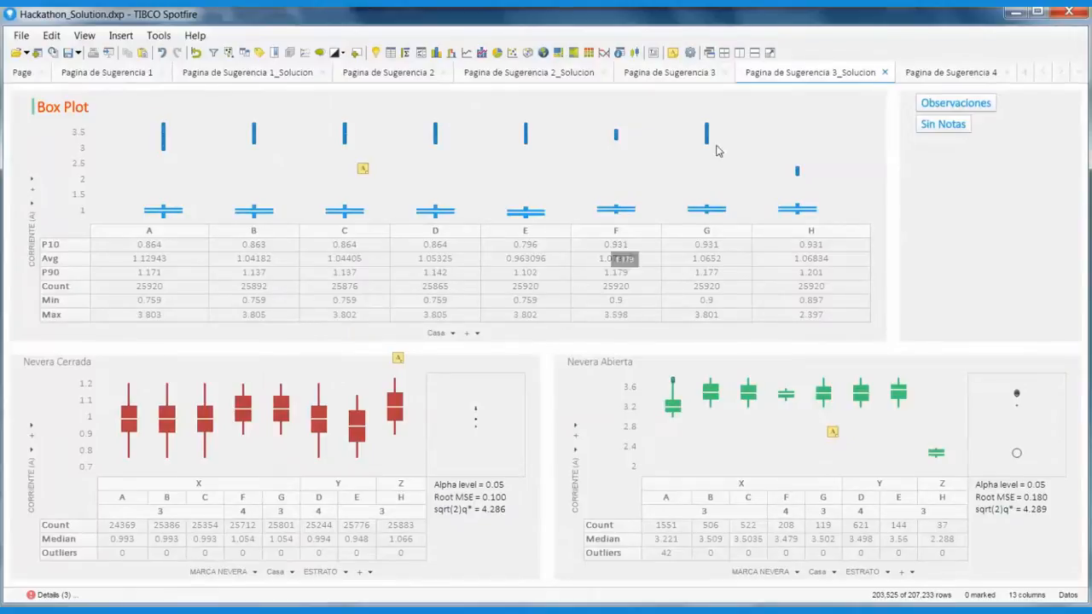
{"action": "left_click", "coordinate": [672, 74]}
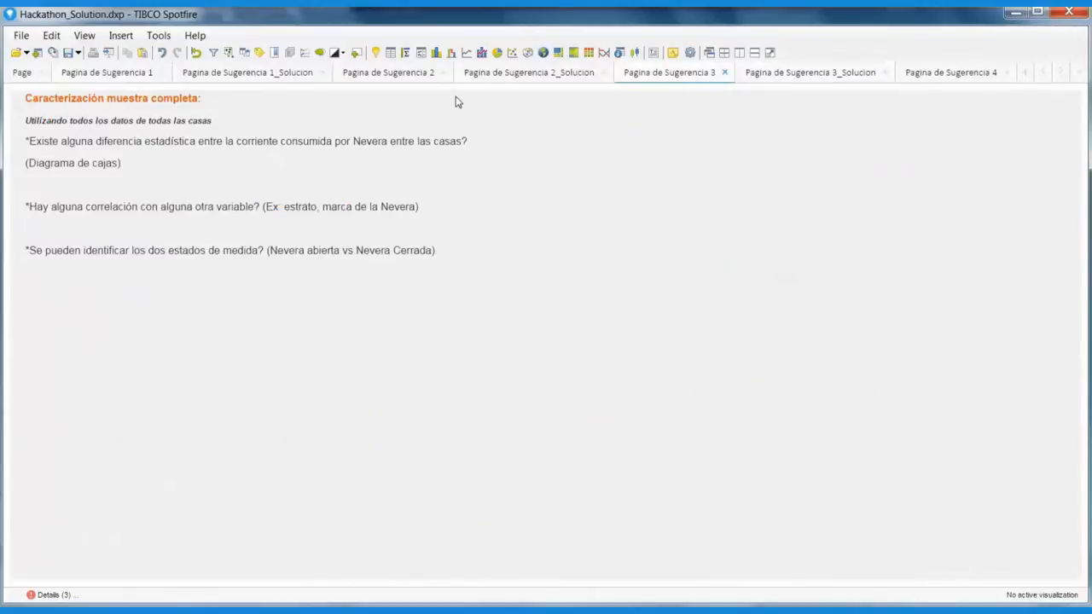
Add a box plot of CORRIENTE (A) from the Datos table, with Casa on the category axis
{"action": "left_click", "coordinate": [634, 53]}
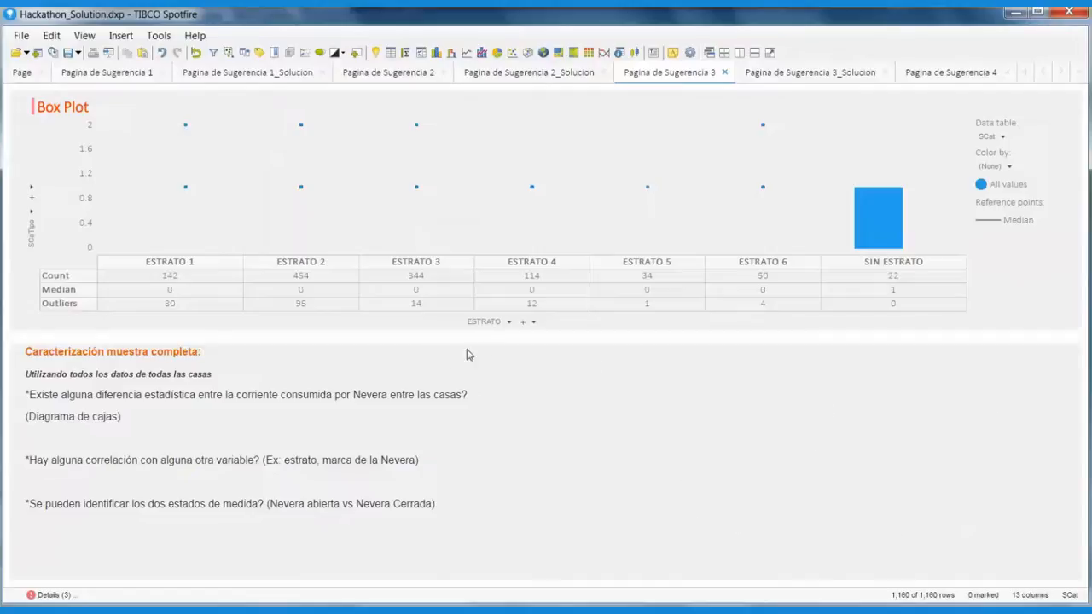
{"action": "left_click", "coordinate": [1003, 139]}
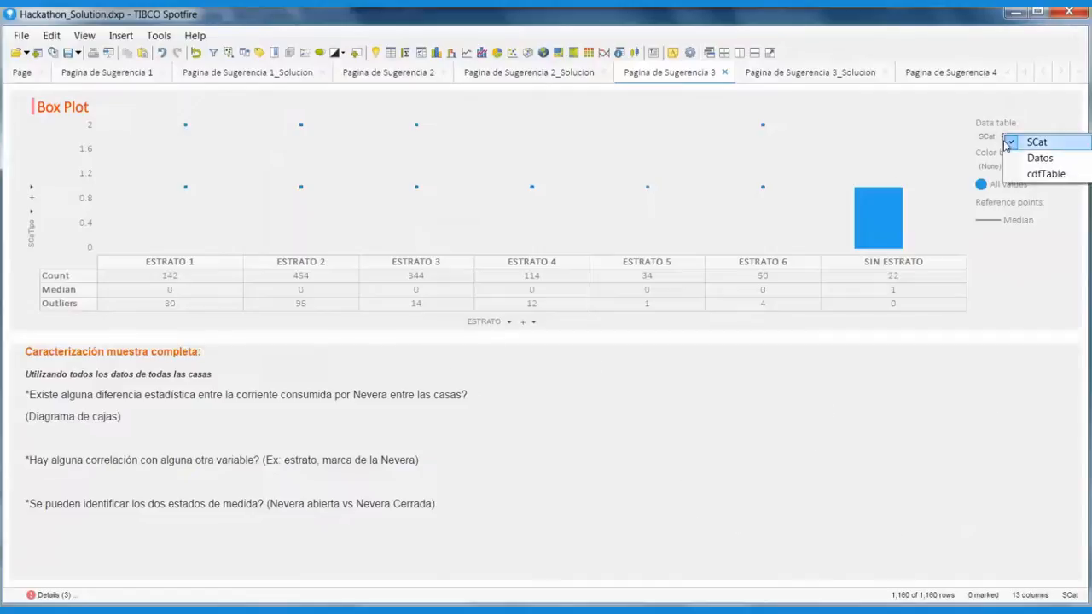
{"action": "left_click", "coordinate": [1011, 158]}
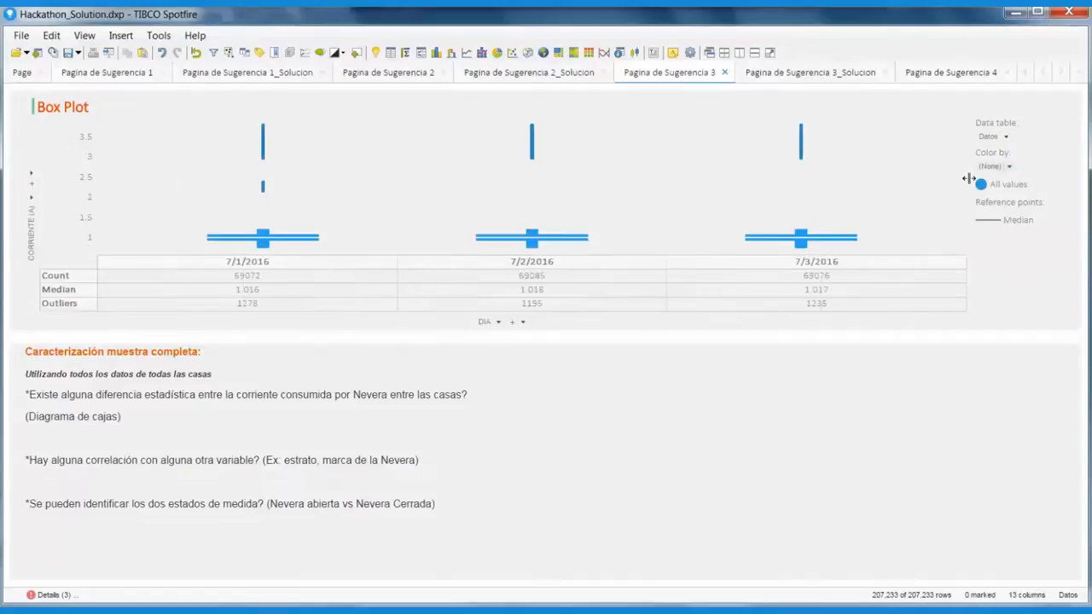
{"action": "left_click", "coordinate": [501, 323]}
{"action": "left_click", "coordinate": [537, 433]}
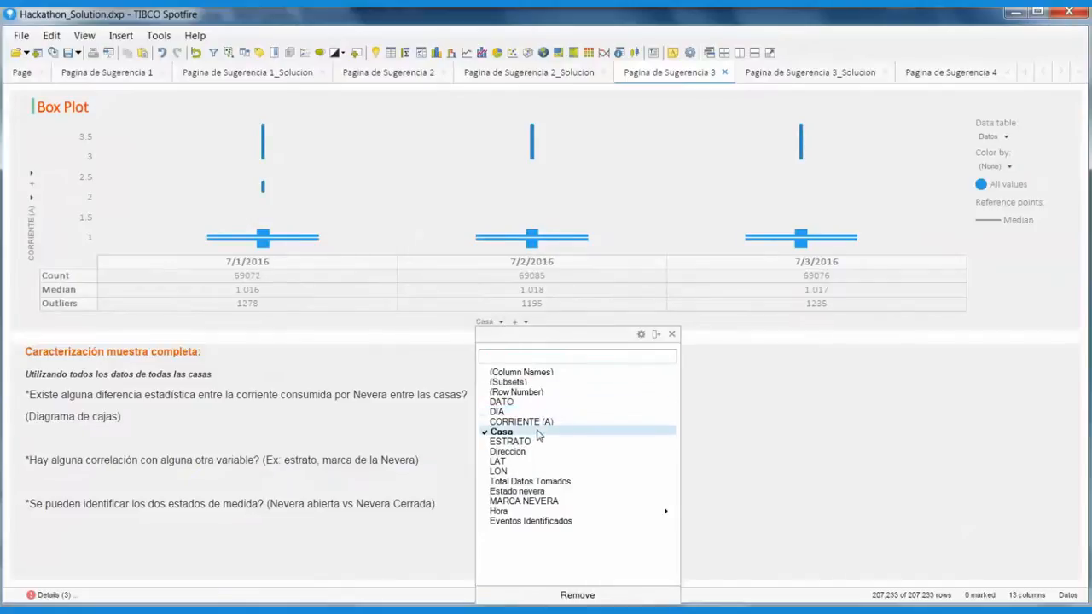
{"action": "left_click", "coordinate": [672, 334]}
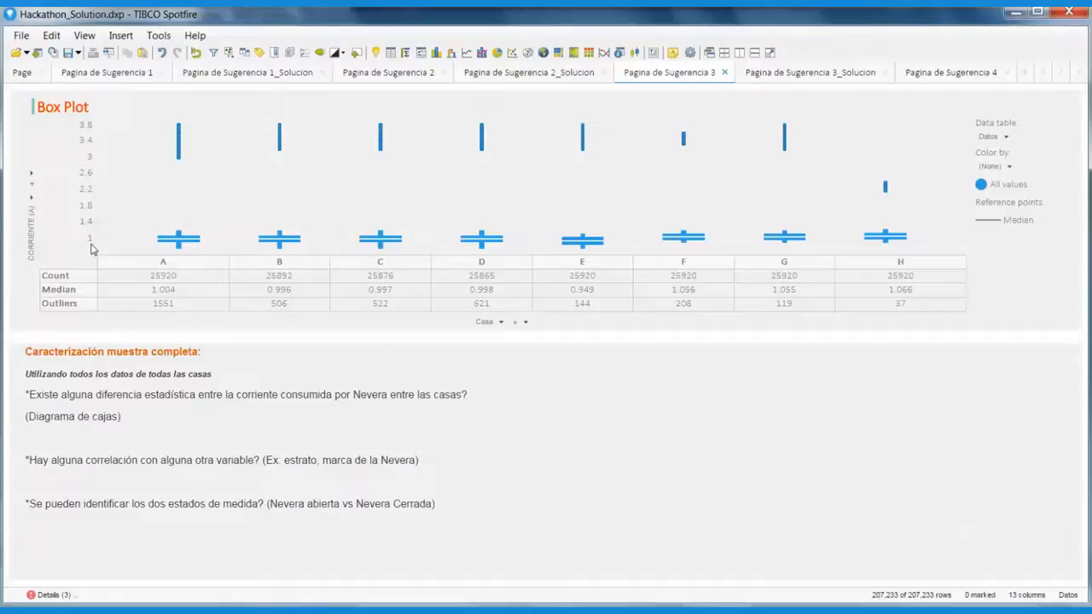
Close the text area with the questions below the box plot
{"action": "mouse_move", "coordinate": [198, 136]}
{"action": "right_click", "coordinate": [945, 375]}
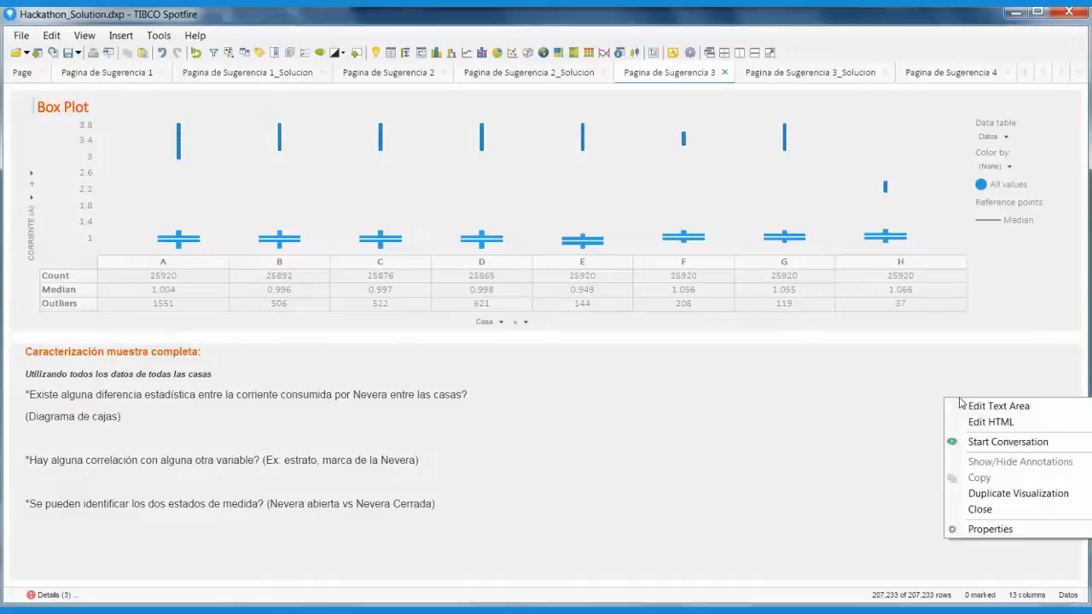
{"action": "left_click", "coordinate": [999, 505]}
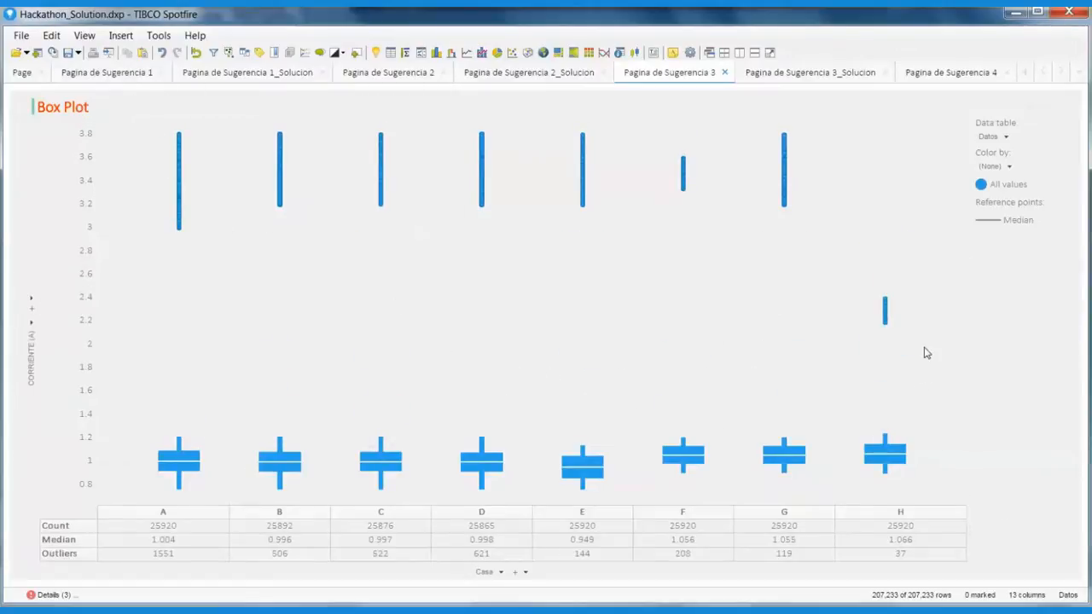
Mark the outliers of all houses in the box plot and create a details box plot from the marked data
{"action": "mouse_move", "coordinate": [924, 348]}
{"action": "left_mouse_down"}
{"action": "mouse_move", "coordinate": [800, 290]}
{"action": "mouse_move", "coordinate": [750, 305]}
{"action": "left_mouse_up"}
{"action": "left_click_drag", "start_coordinate": [919, 352], "coordinate": [146, 97]}
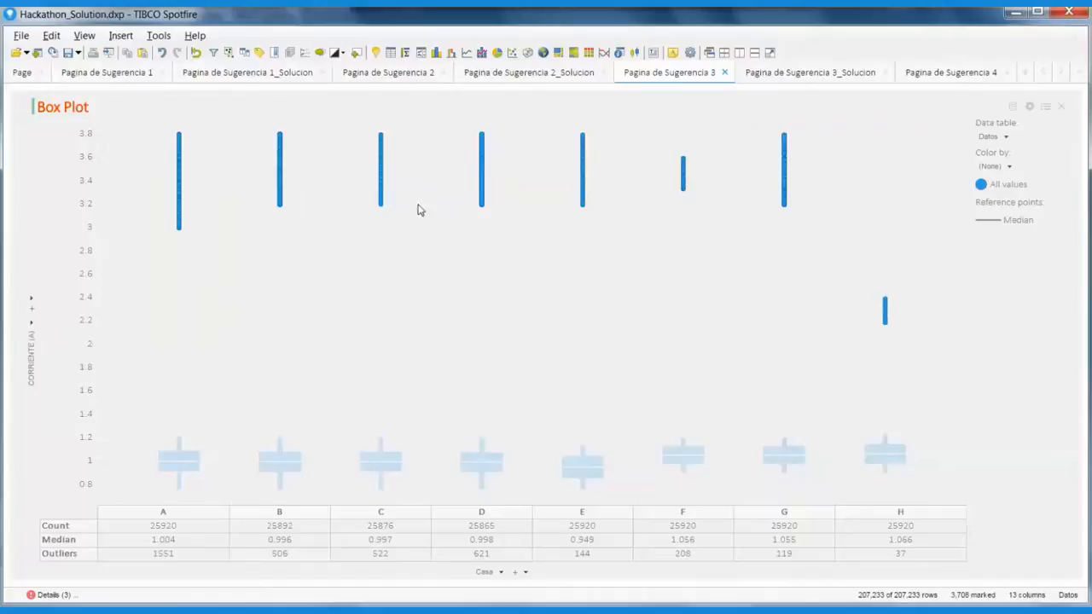
{"action": "right_click", "coordinate": [481, 197]}
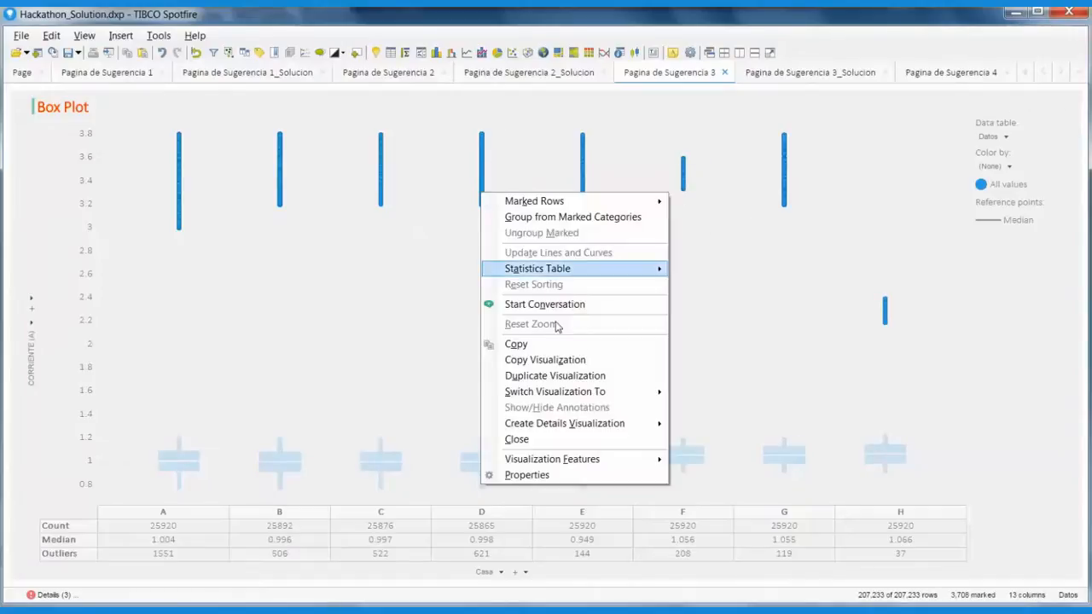
{"action": "mouse_move", "coordinate": [611, 427]}
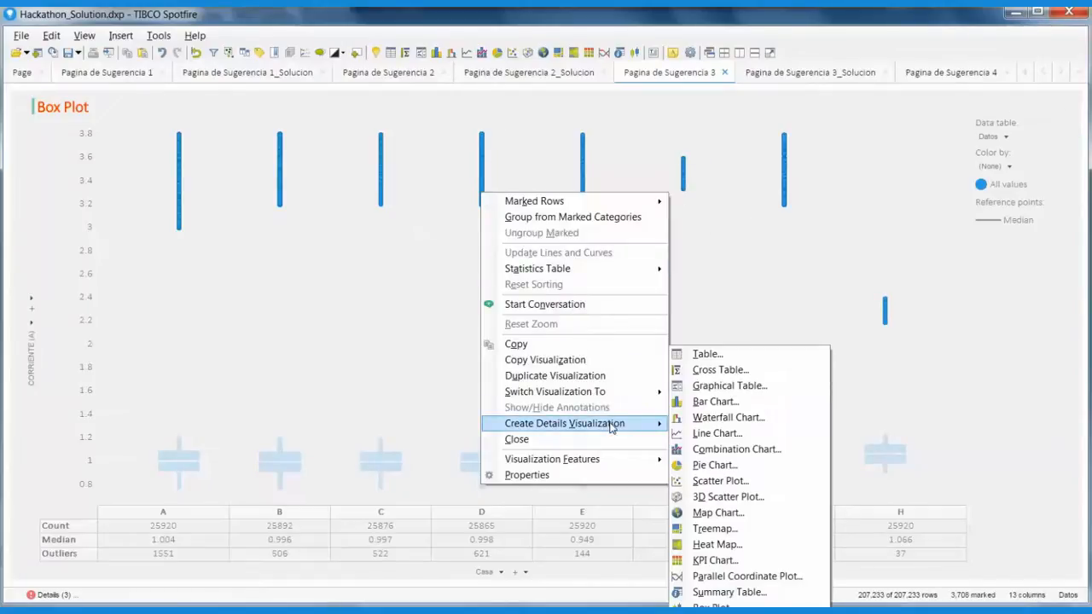
{"action": "left_click", "coordinate": [721, 605]}
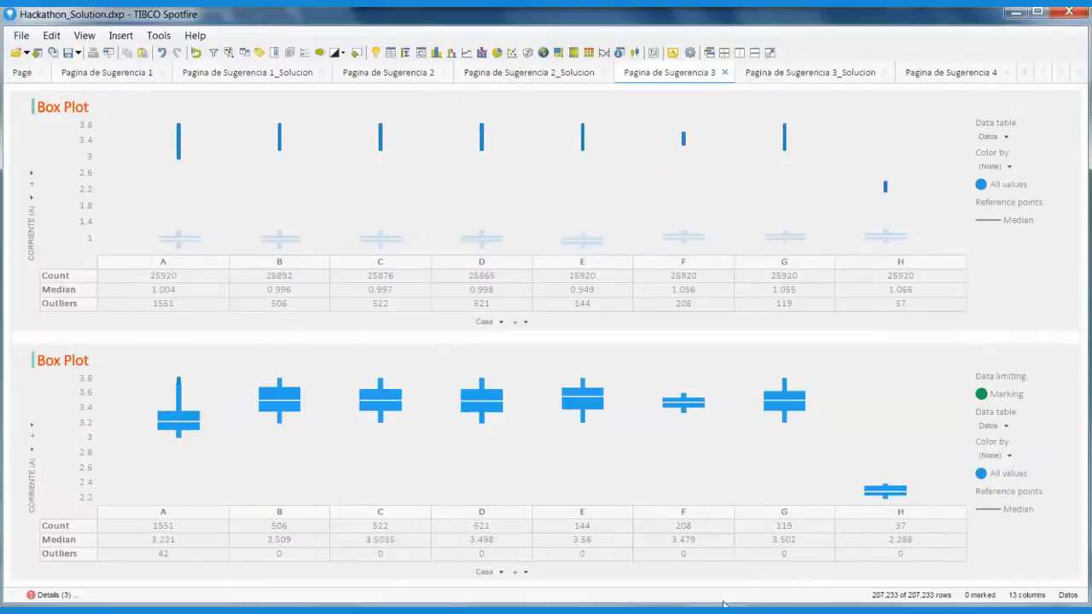
Add MARCA NEVERA and ESTRATO after Casa on the category axis of the details box plot
{"action": "left_click", "coordinate": [519, 572]}
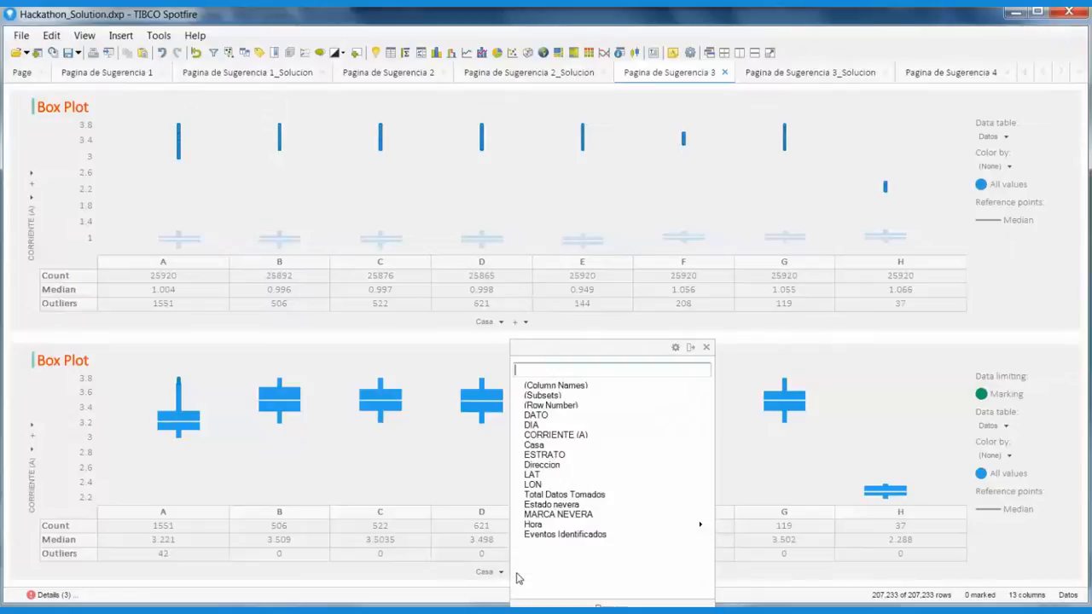
{"action": "left_click", "coordinate": [558, 514]}
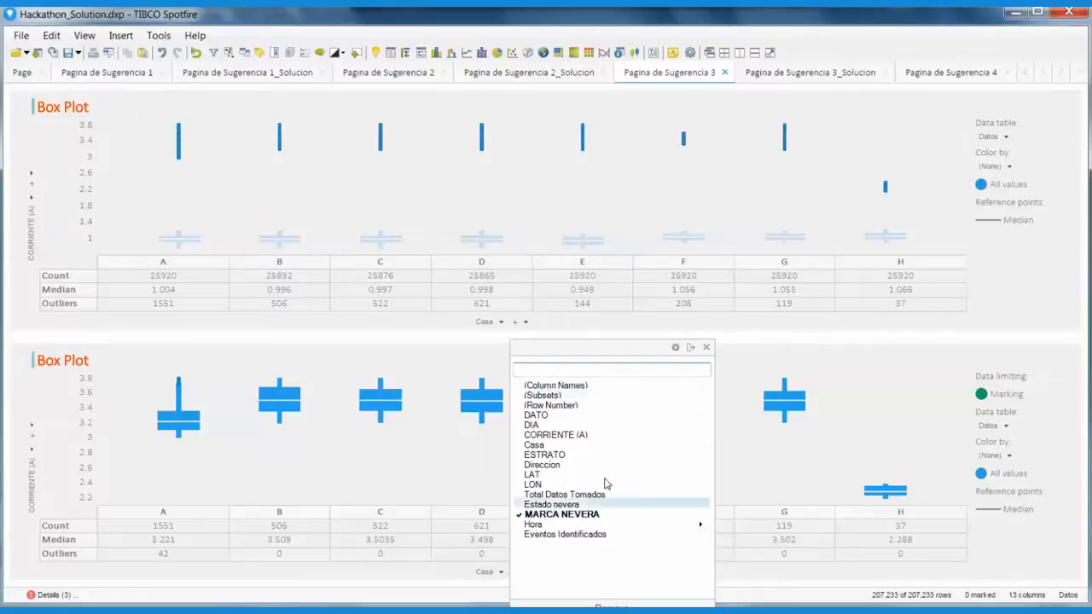
{"action": "left_click", "coordinate": [706, 347]}
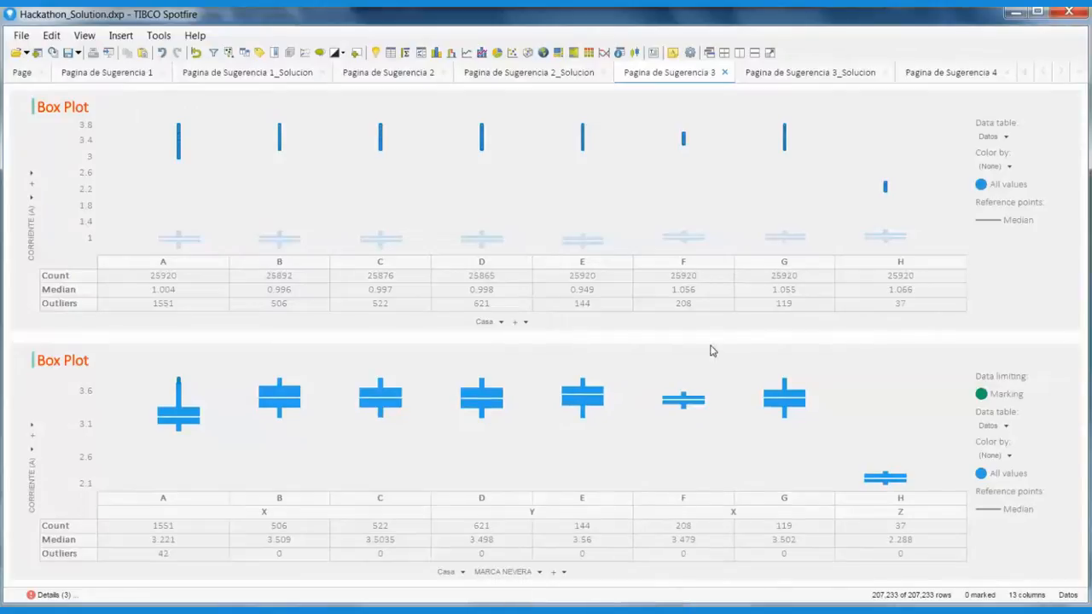
{"action": "left_click", "coordinate": [562, 577]}
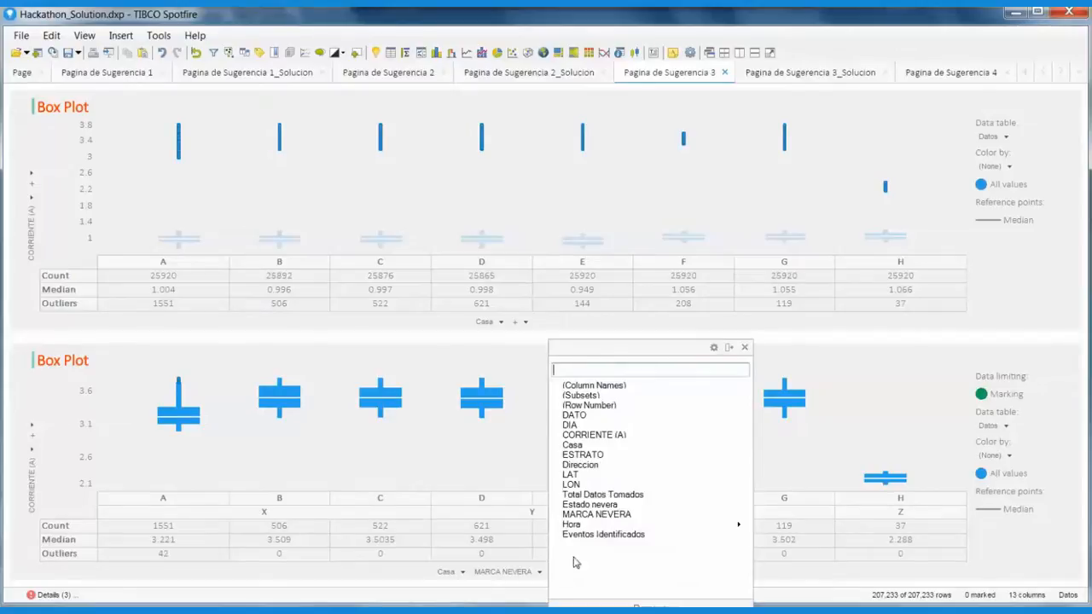
{"action": "left_click", "coordinate": [587, 455]}
{"action": "left_click", "coordinate": [744, 347]}
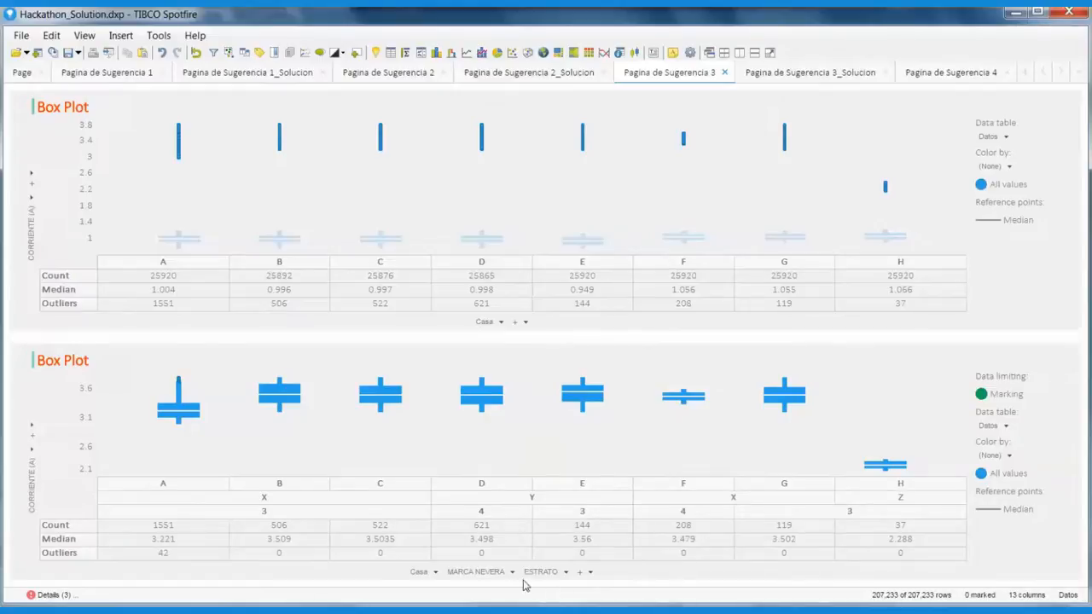
Move MARCA NEVERA ahead of Casa on the details box plot's category axis and show comparison circles
{"action": "left_click_drag", "start_coordinate": [478, 572], "coordinate": [408, 574]}
{"action": "left_click_drag", "start_coordinate": [481, 573], "coordinate": [413, 572]}
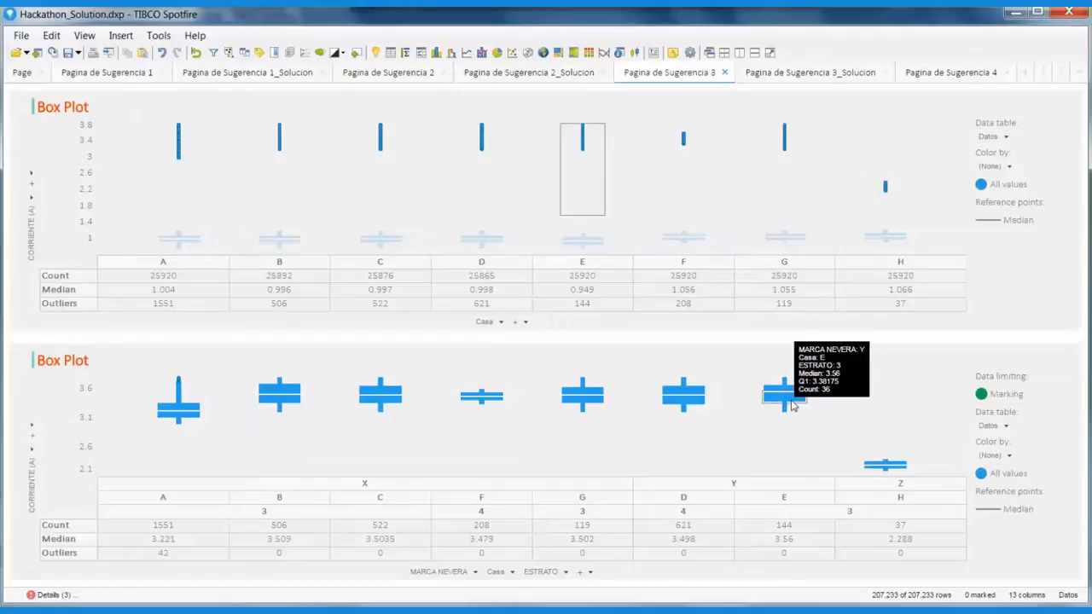
{"action": "right_click", "coordinate": [908, 385]}
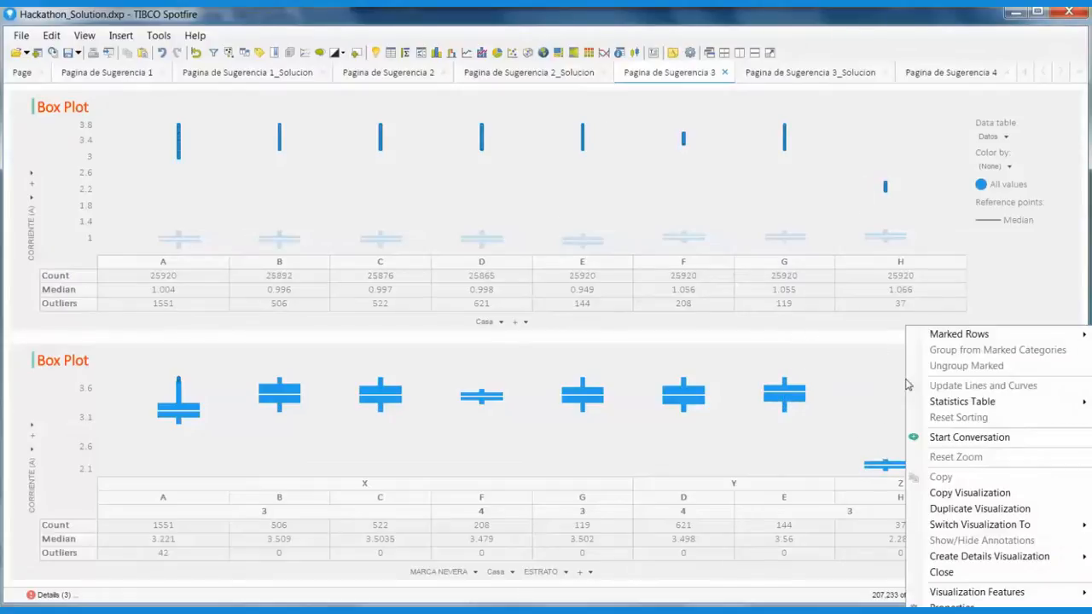
{"action": "left_click", "coordinate": [942, 603]}
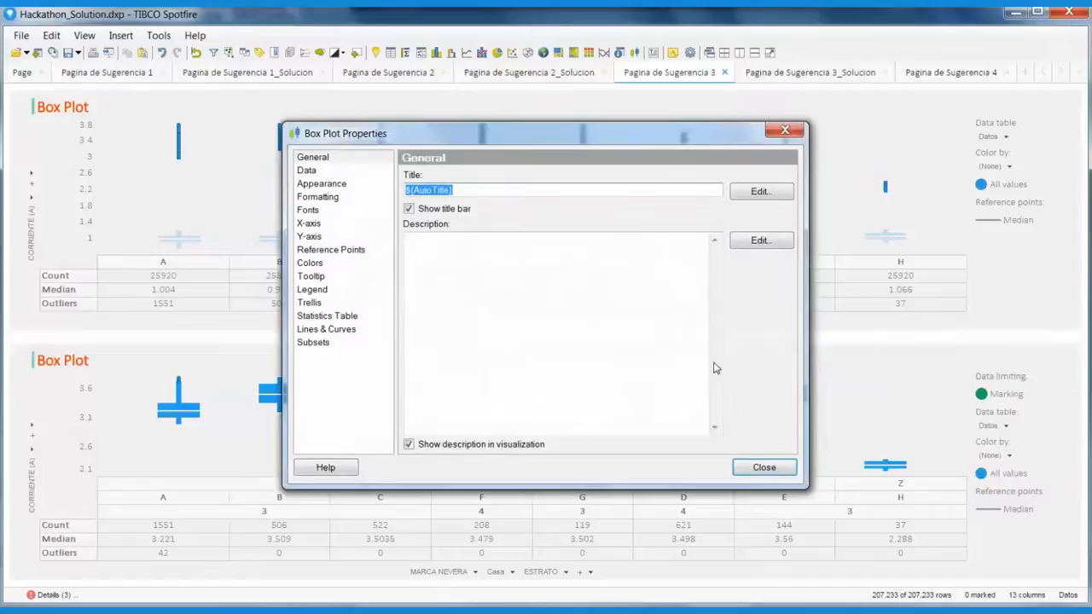
{"action": "left_click", "coordinate": [322, 184]}
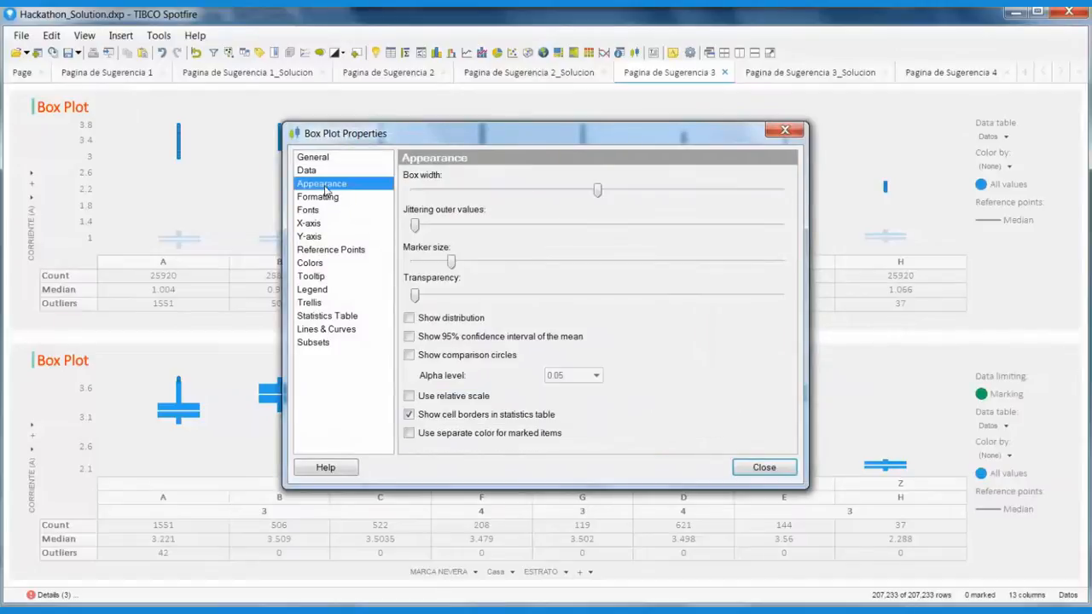
{"action": "left_click", "coordinate": [410, 356]}
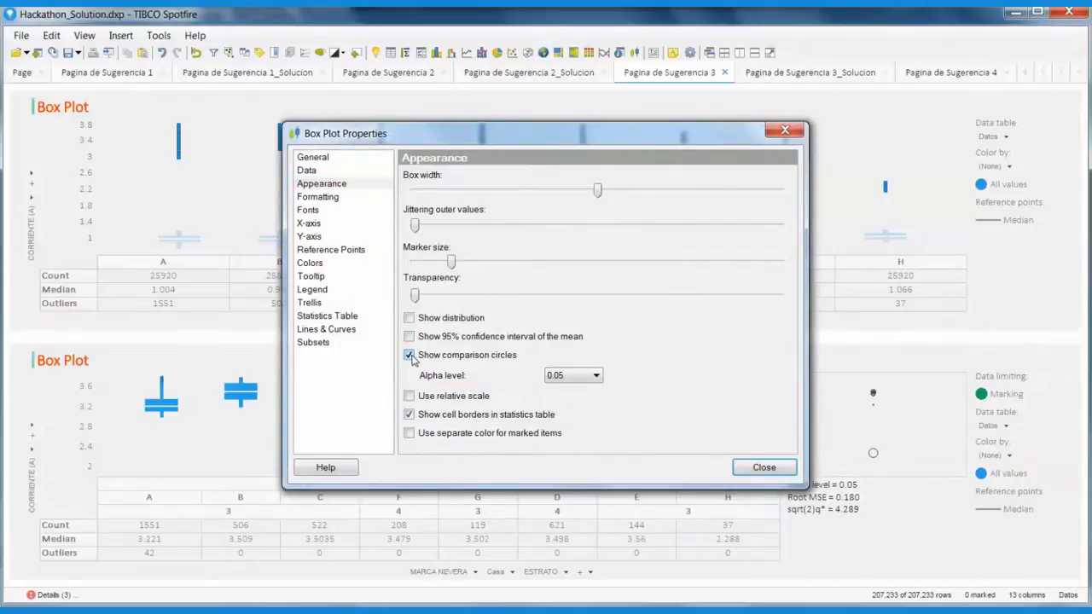
{"action": "left_click", "coordinate": [762, 468]}
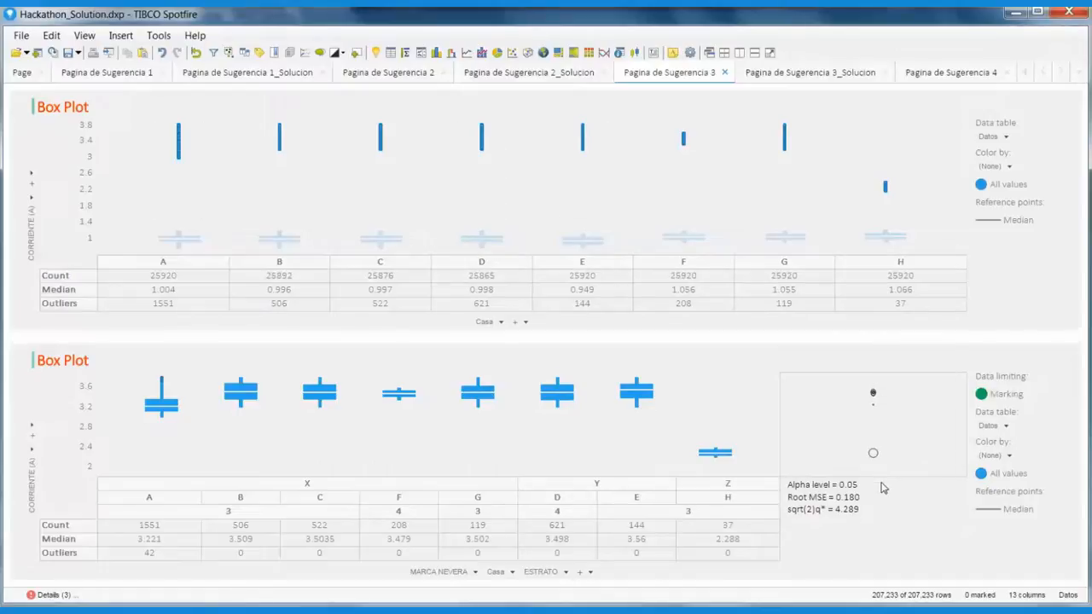
{"action": "mouse_move", "coordinate": [878, 457]}
Mark the normal-consumption boxes of all houses in the upper box plot, and mark only the outliers again to compare the details
{"action": "left_click", "coordinate": [146, 213]}
{"action": "left_click_drag", "start_coordinate": [130, 214], "coordinate": [945, 276]}
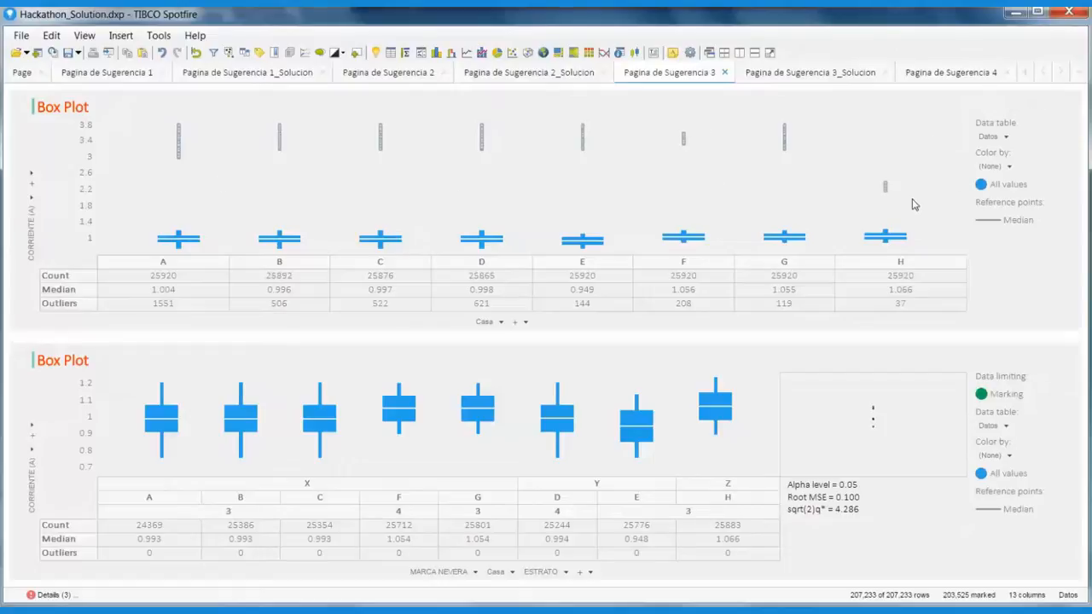
{"action": "left_click_drag", "start_coordinate": [912, 205], "coordinate": [122, 114]}
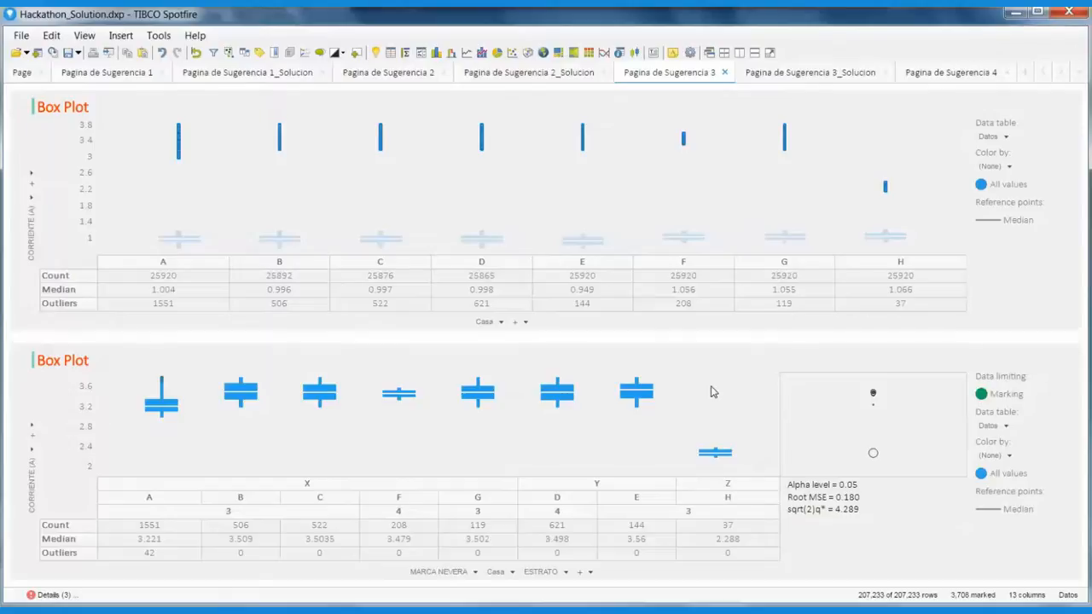
Open the Pagina de Sugerencia 3_Solucion page, and add and delete an empty annotation on the upper box plot
{"action": "left_click", "coordinate": [786, 76]}
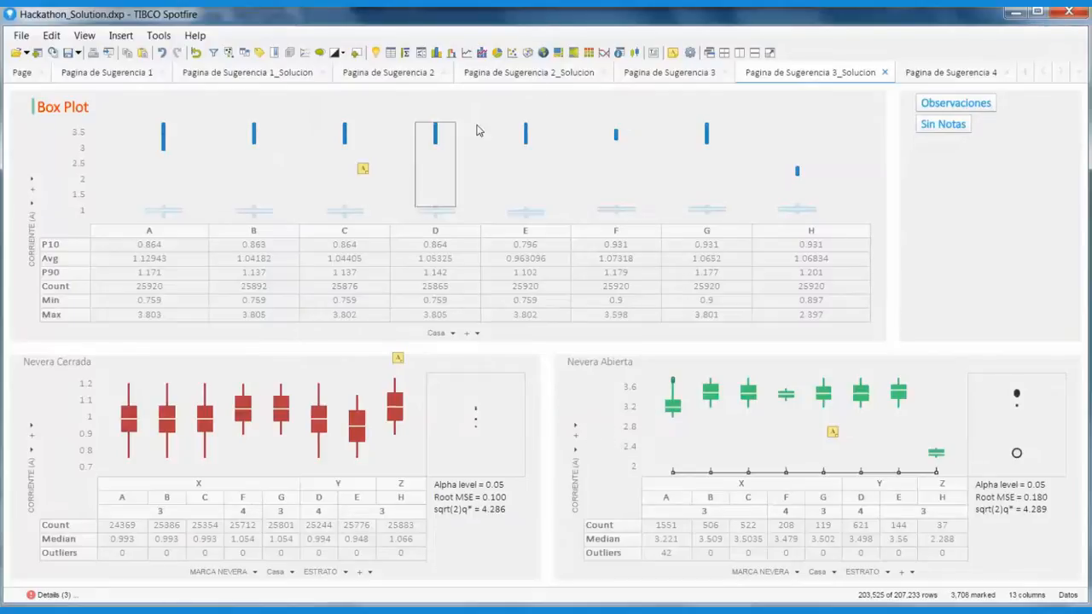
{"action": "left_click", "coordinate": [673, 53]}
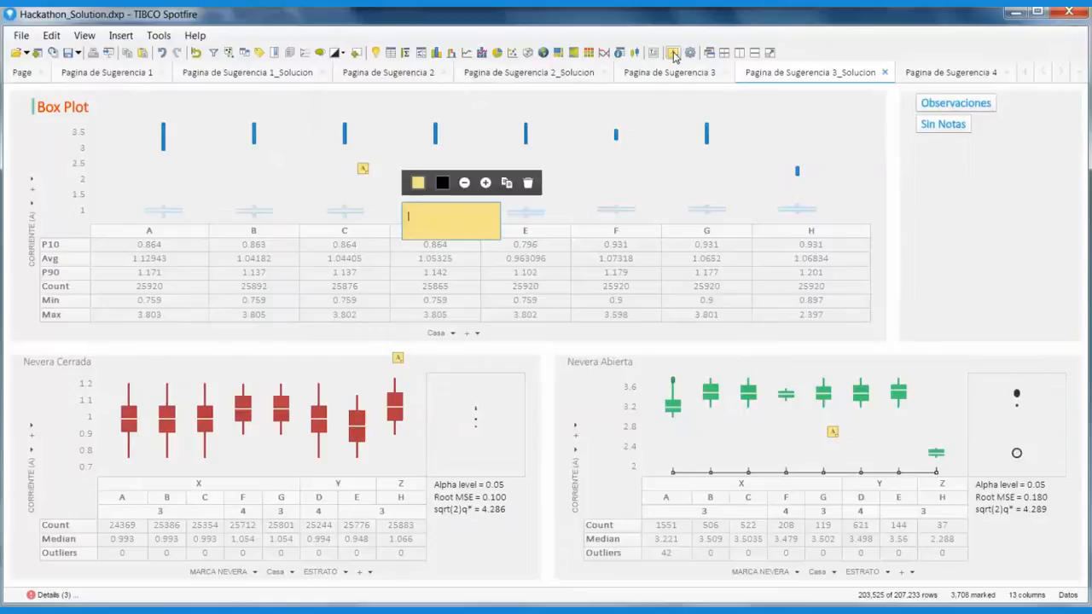
{"action": "left_click", "coordinate": [527, 182]}
Read the annotations on the three box plots, moving the expanded Nevera Cerrada and Nevera Abierta notes above their boxes
{"action": "mouse_move", "coordinate": [367, 175]}
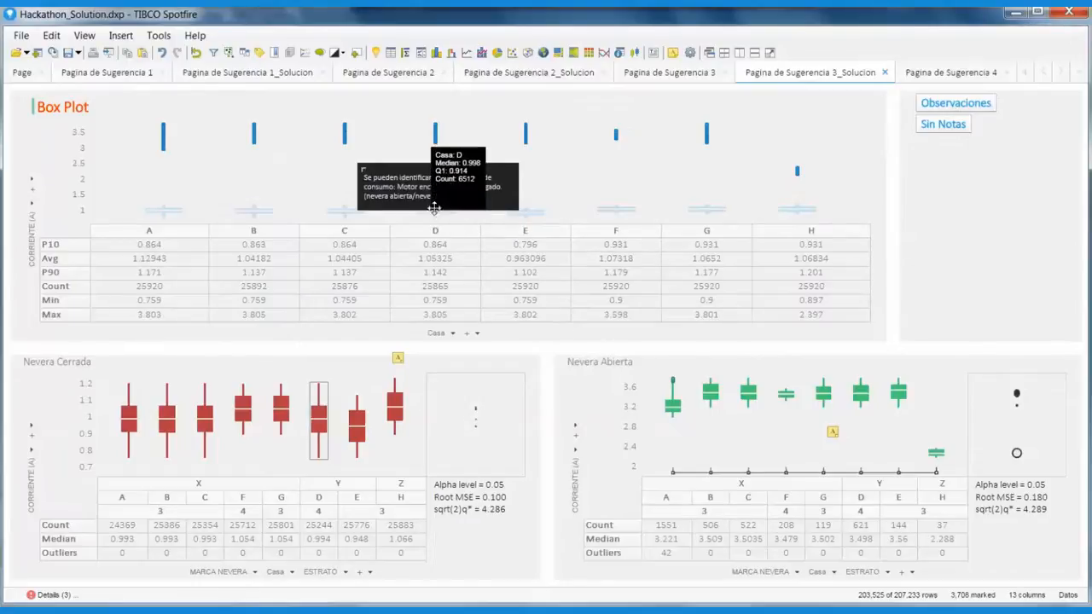
{"action": "mouse_move", "coordinate": [545, 212]}
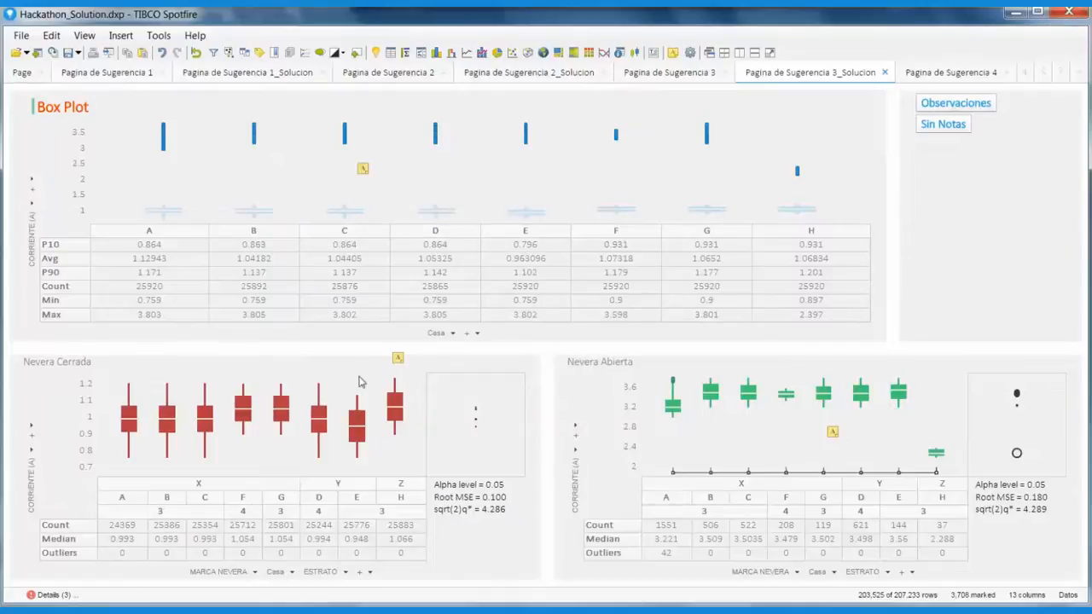
{"action": "mouse_move", "coordinate": [399, 364]}
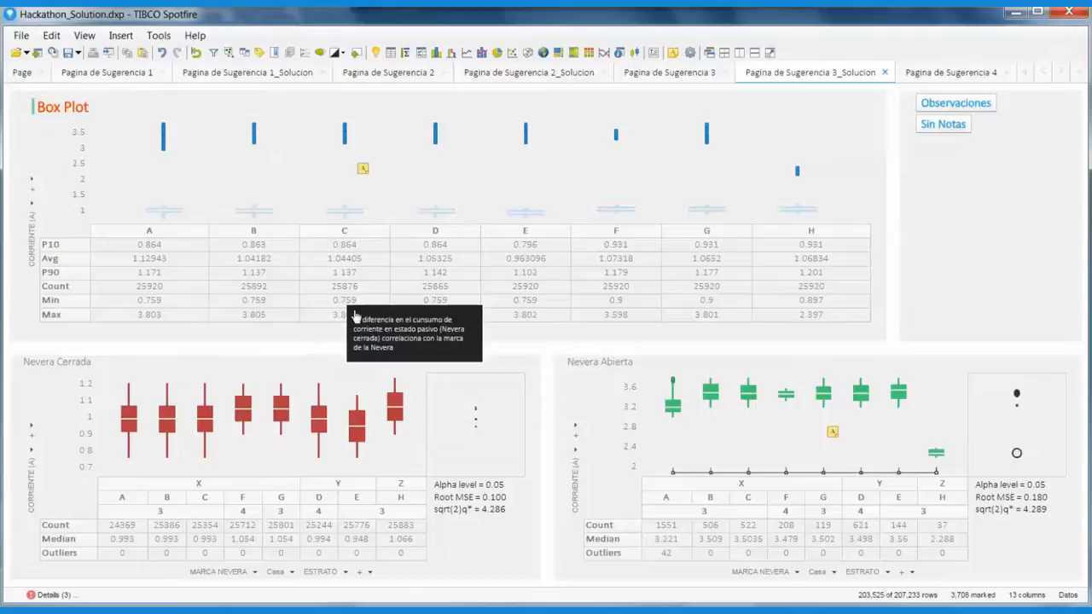
{"action": "left_click", "coordinate": [833, 435]}
{"action": "left_click_drag", "start_coordinate": [874, 445], "coordinate": [958, 312]}
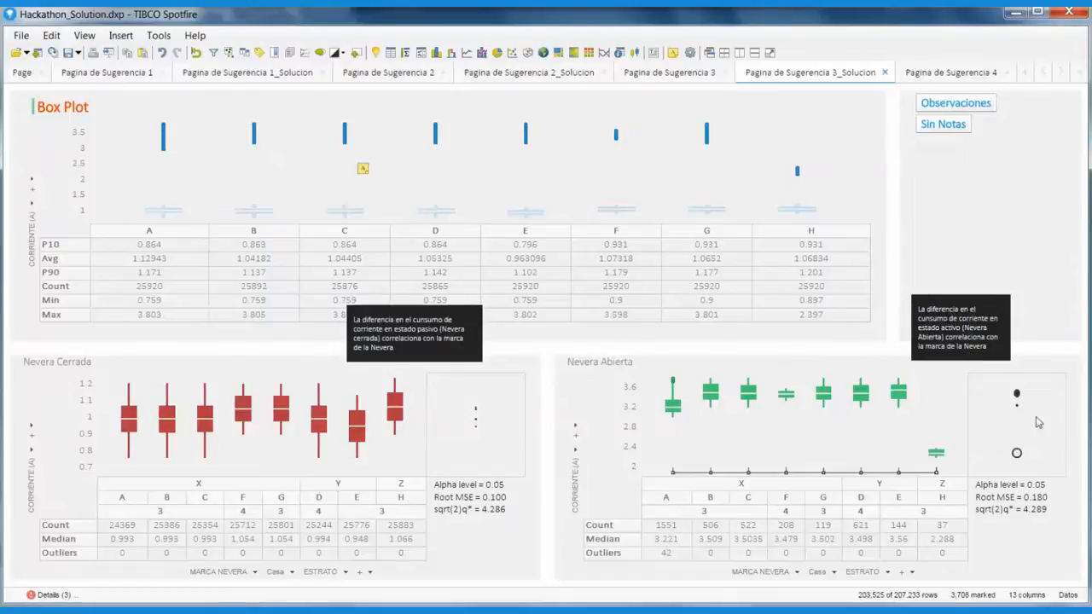
{"action": "mouse_move", "coordinate": [938, 461]}
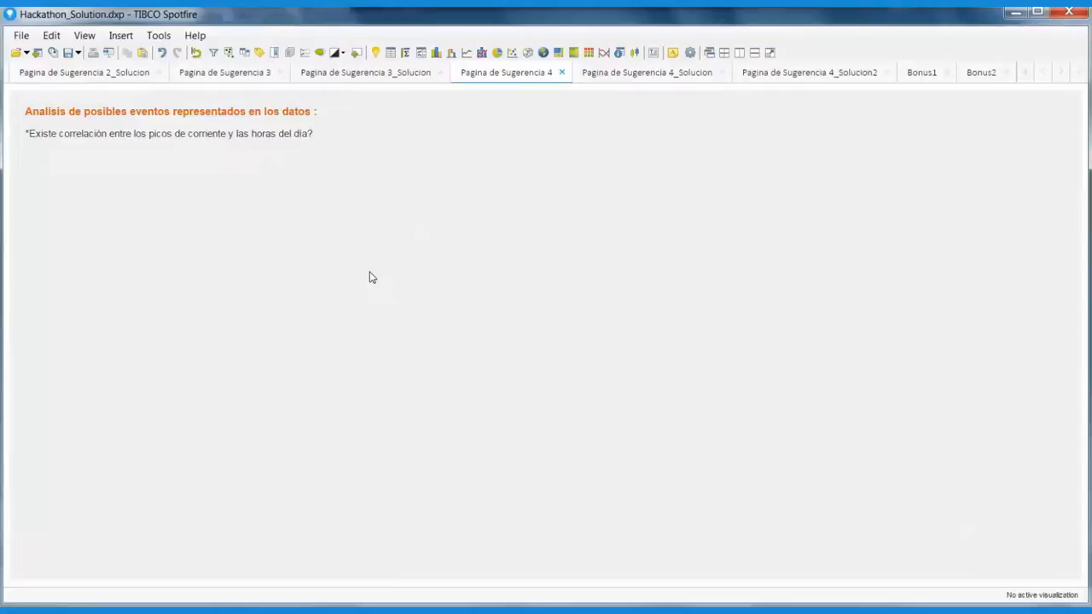
Open the Pagina de Sugerencia 4_Solucion page, clear the marking and examine the current peaks by hour and day in the heat map
{"action": "left_click", "coordinate": [652, 73]}
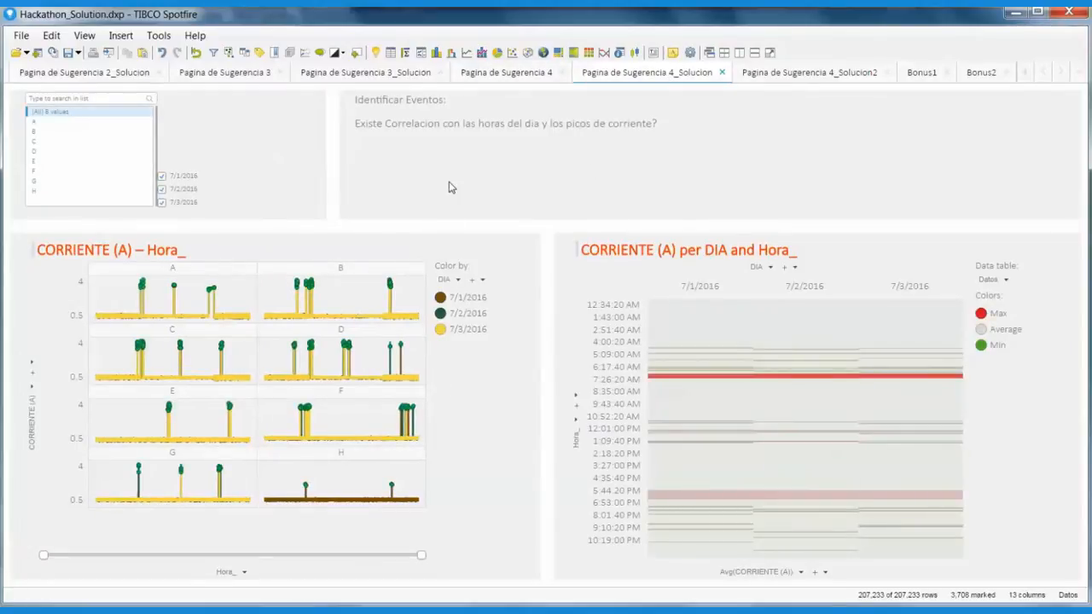
{"action": "left_click", "coordinate": [367, 297]}
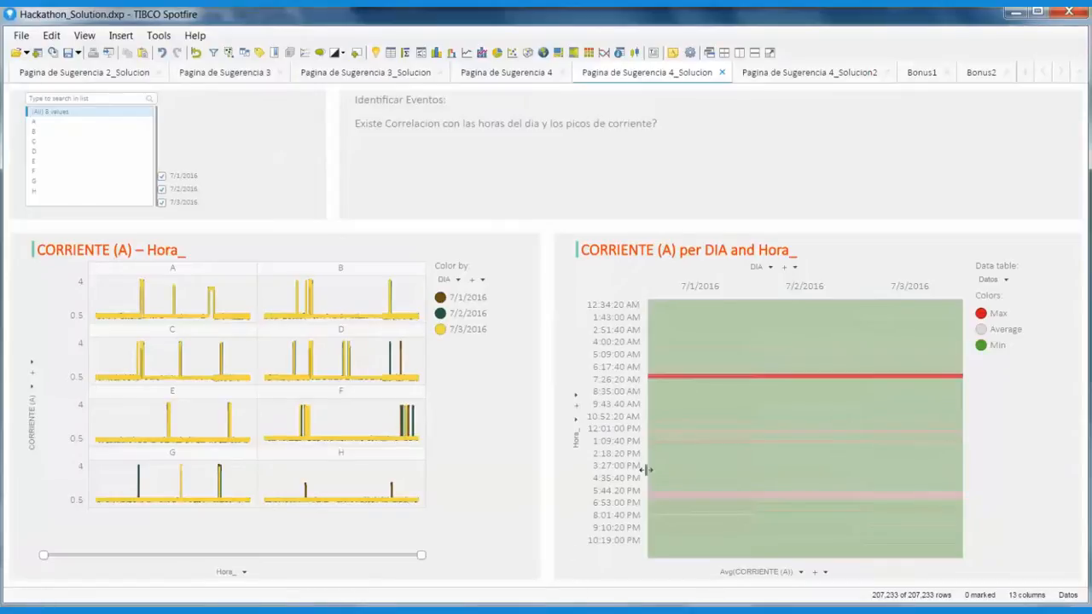
{"action": "left_click", "coordinate": [654, 551]}
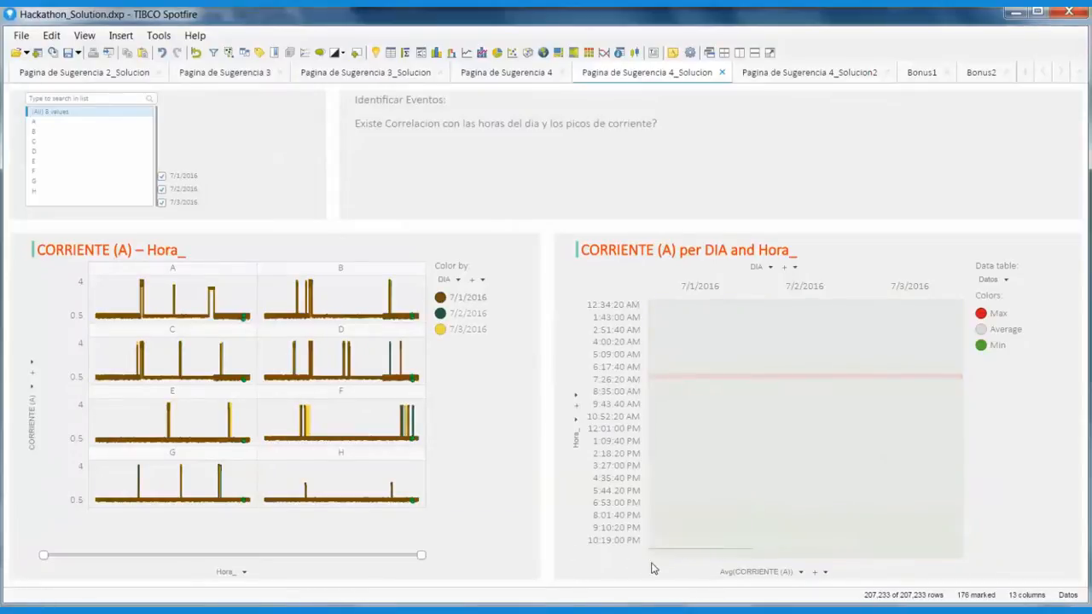
{"action": "left_click", "coordinate": [980, 382]}
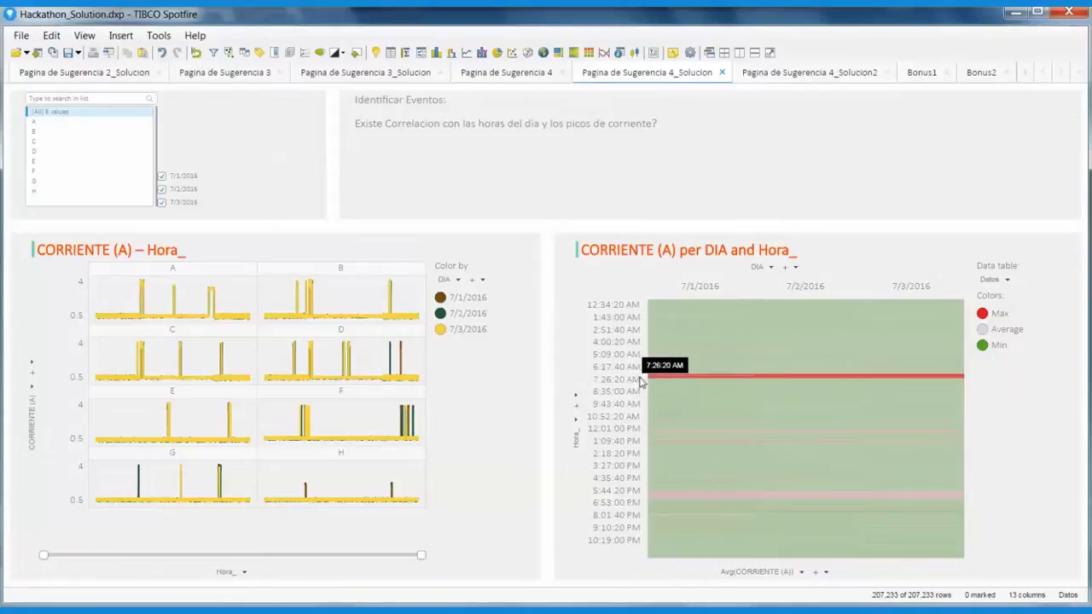
{"action": "mouse_move", "coordinate": [791, 381]}
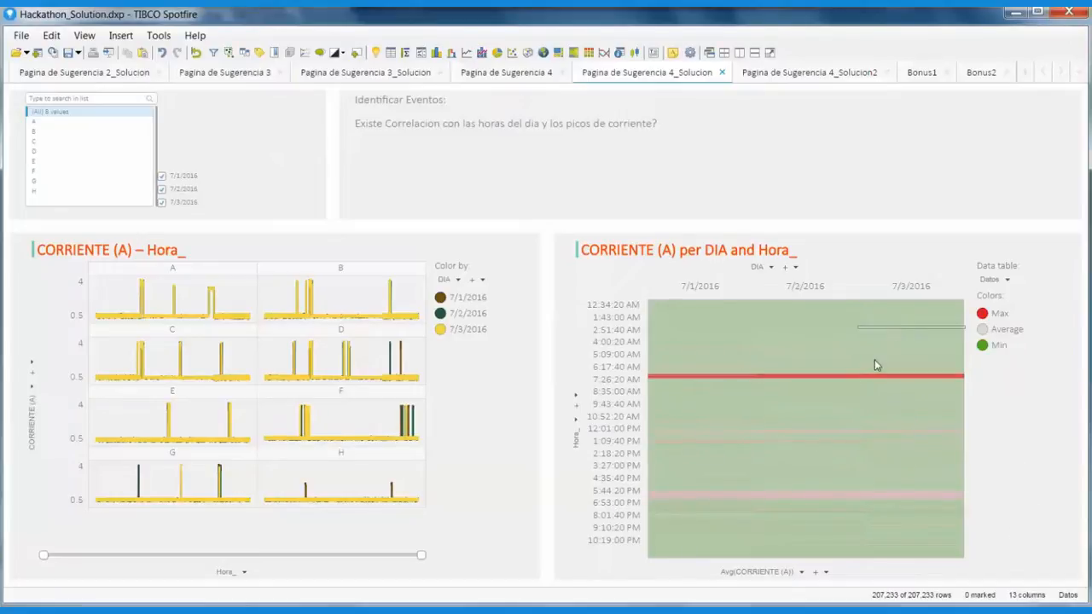
Filter the charts to one house at a time, from A to E, to compare the hours of their current peaks
{"action": "left_click", "coordinate": [69, 124]}
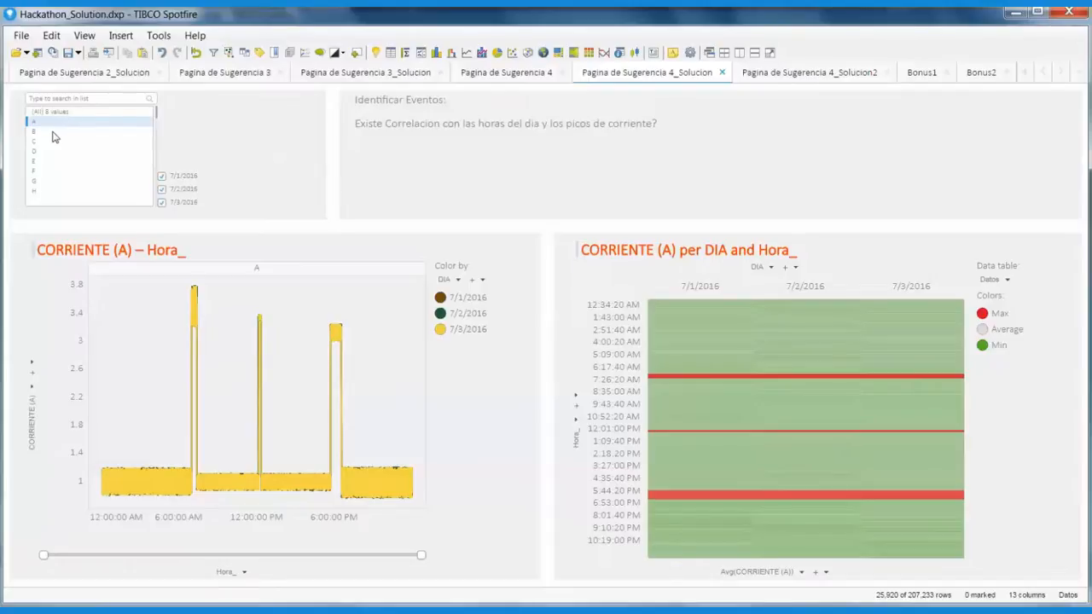
{"action": "left_click", "coordinate": [54, 131]}
{"action": "left_click", "coordinate": [52, 125]}
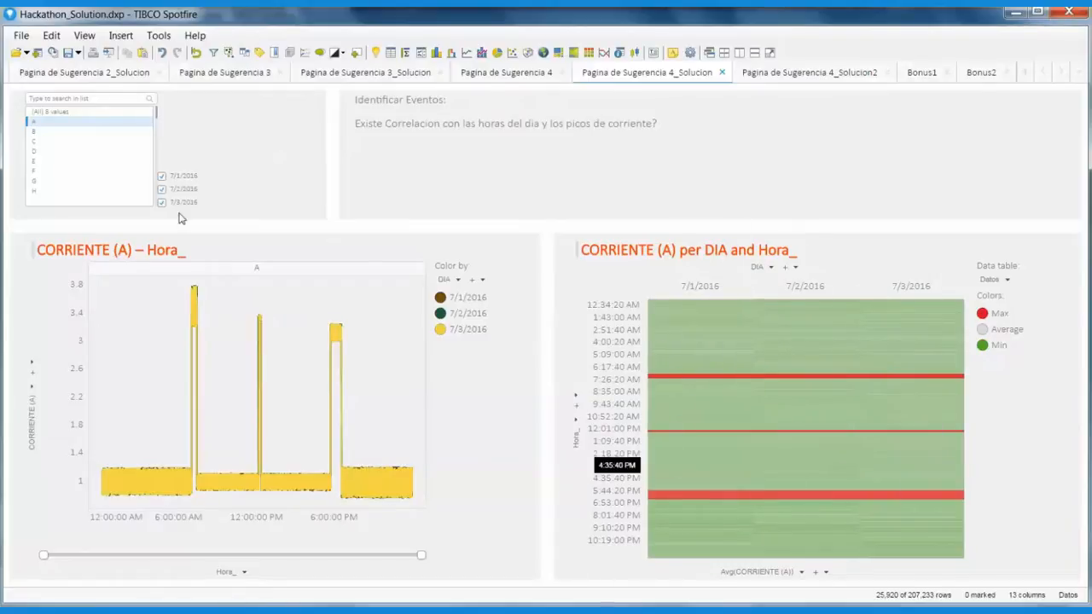
{"action": "left_click", "coordinate": [58, 132]}
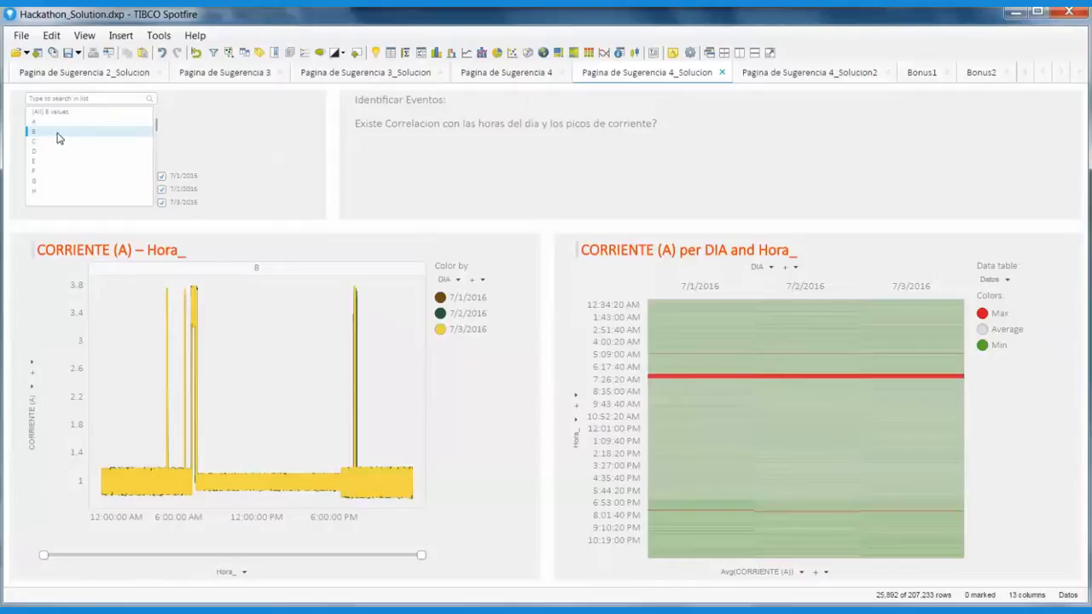
{"action": "key", "text": "Down"}
{"action": "left_click", "coordinate": [51, 150]}
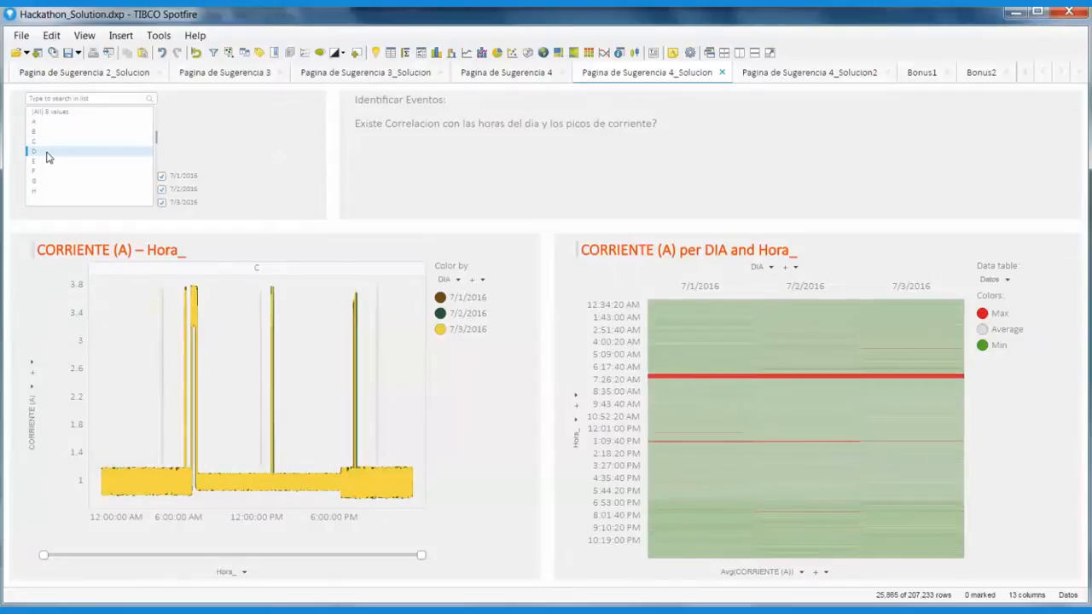
{"action": "left_click", "coordinate": [33, 161]}
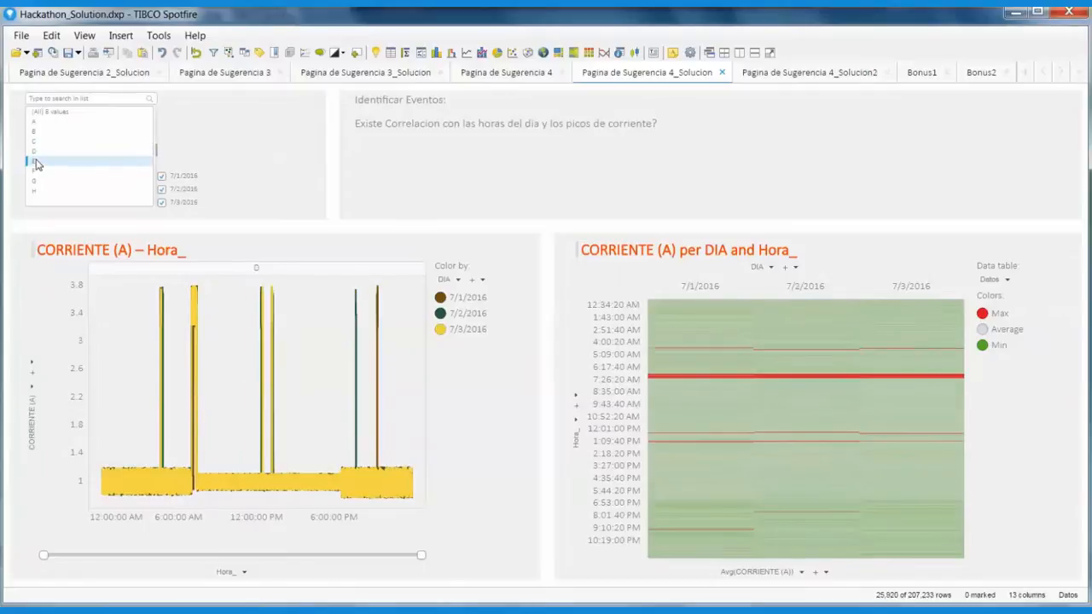
{"action": "left_click", "coordinate": [35, 178]}
{"action": "left_click", "coordinate": [41, 164]}
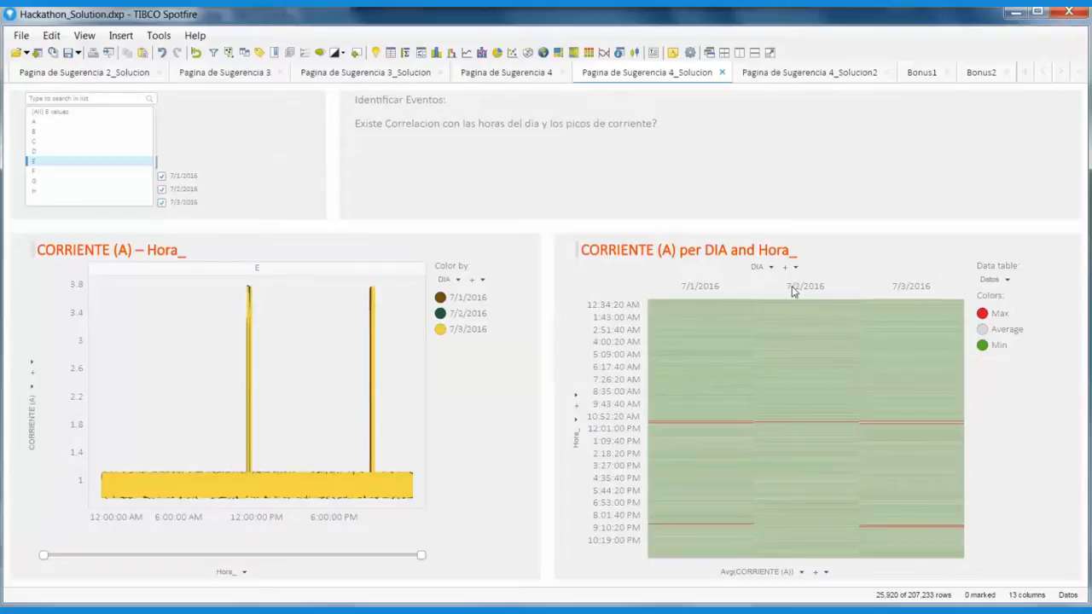
{"action": "mouse_move", "coordinate": [808, 514]}
{"action": "left_click", "coordinate": [111, 151]}
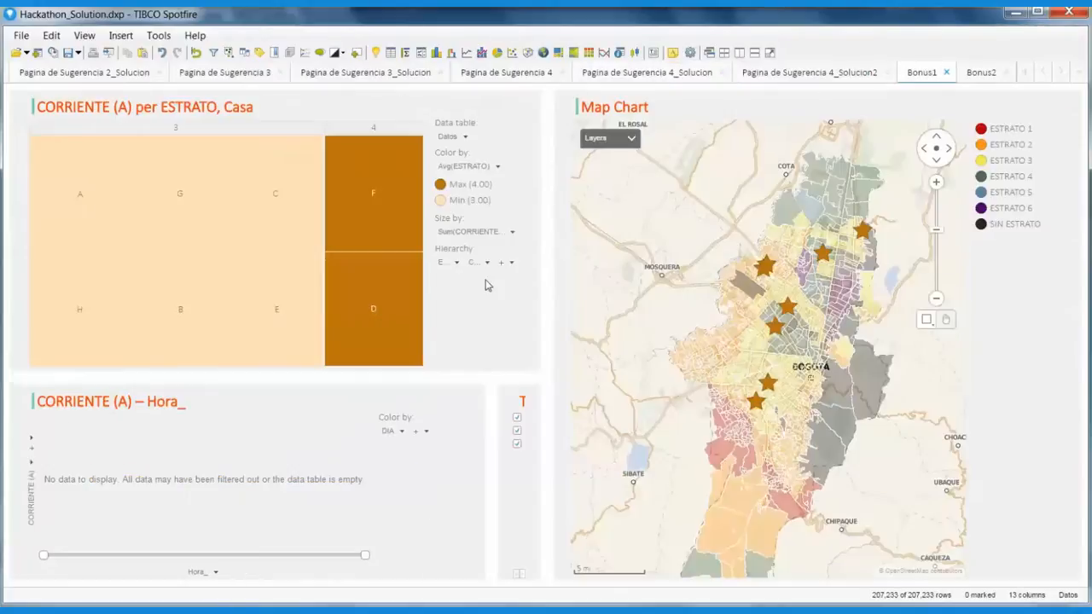
Mark houses C, A and G of ESTRATO 3 one by one in the treemap to view their hourly current and map location
{"action": "left_click", "coordinate": [277, 228]}
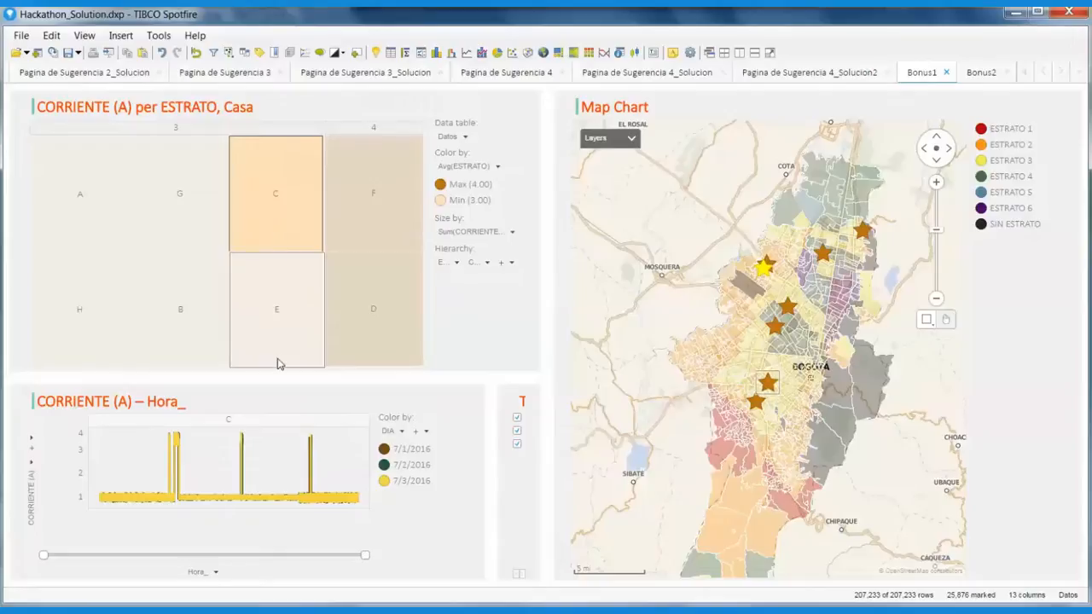
{"action": "left_click", "coordinate": [96, 209]}
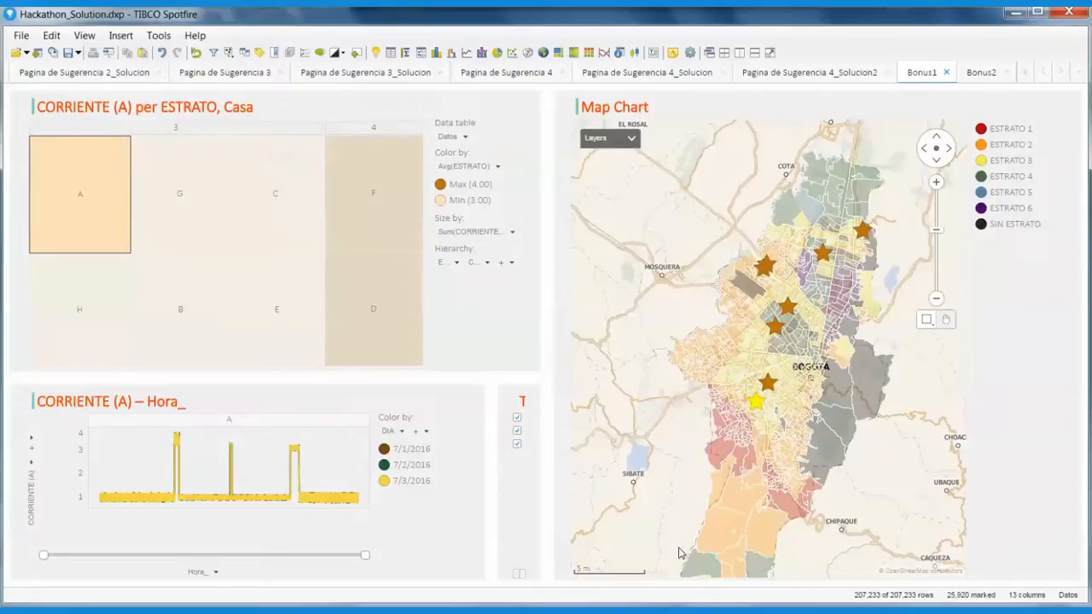
{"action": "left_click", "coordinate": [857, 512]}
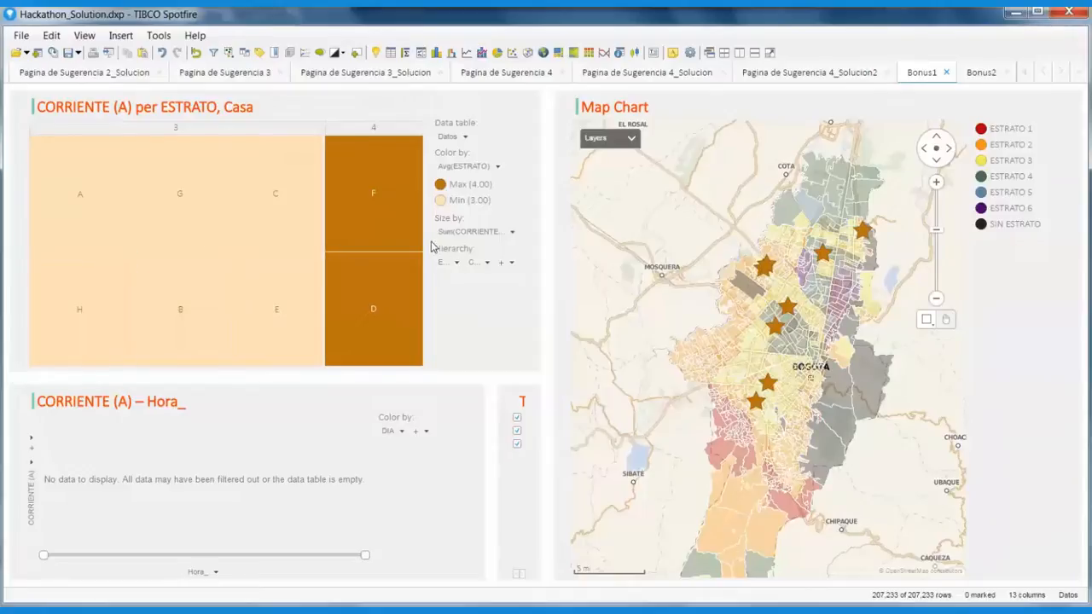
{"action": "left_click", "coordinate": [62, 226]}
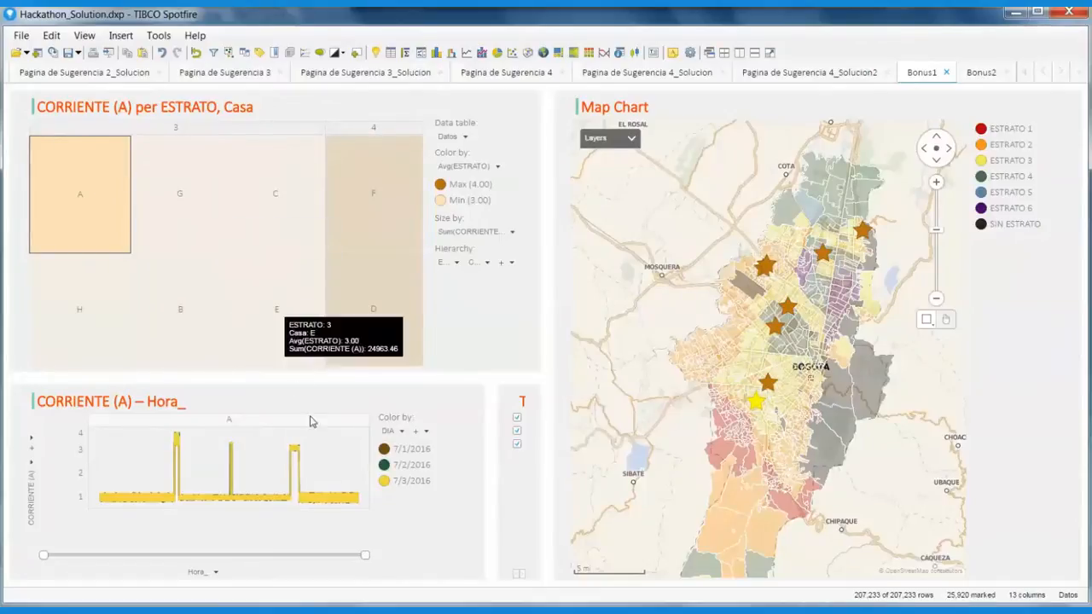
{"action": "left_click", "coordinate": [203, 231]}
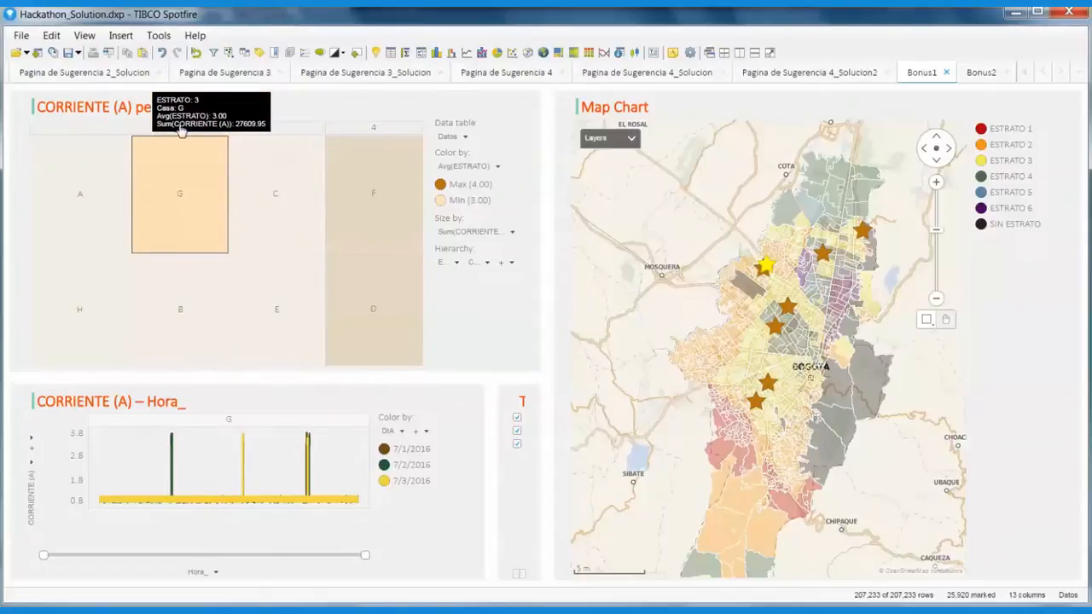
Clear the treemap marking and mark houses F and D of ESTRATO 4 in turn to view their hourly current and map location
{"action": "left_click", "coordinate": [473, 315]}
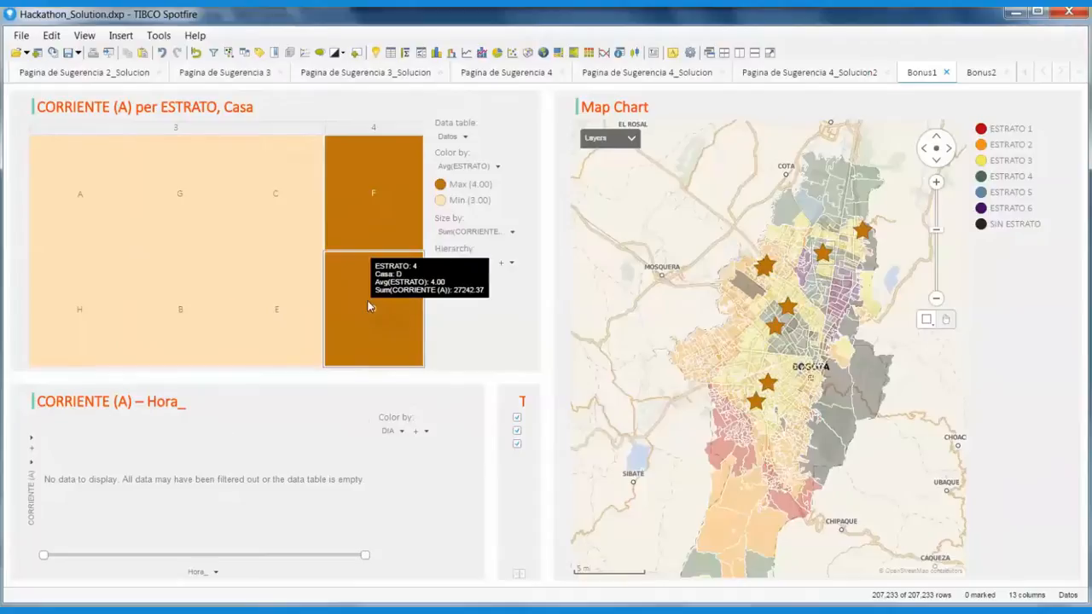
{"action": "left_click", "coordinate": [376, 226]}
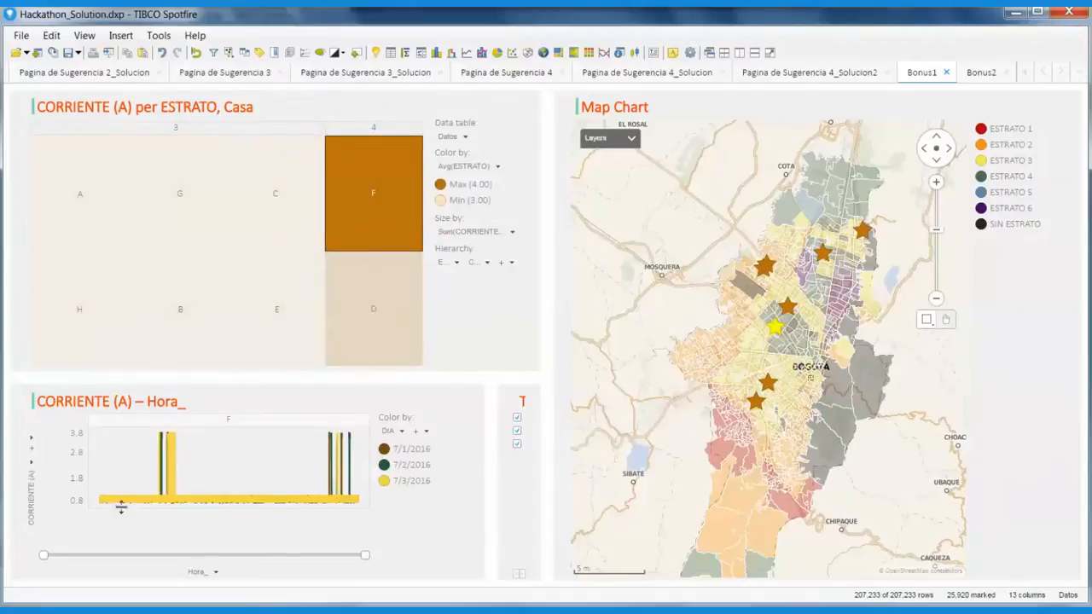
{"action": "left_click", "coordinate": [382, 314]}
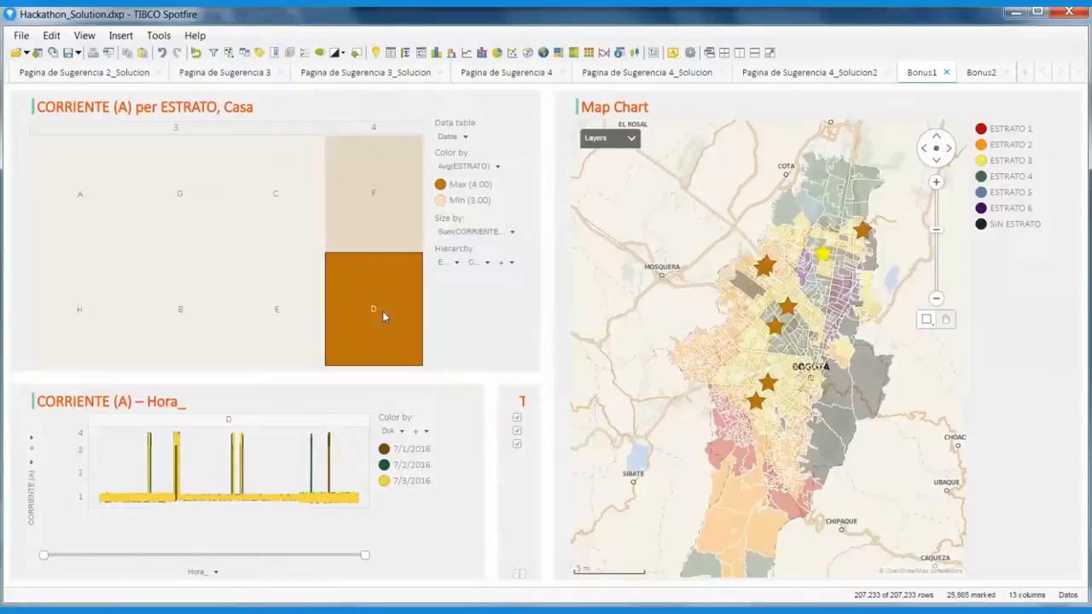
Mark houses F, A, G, H, B, E and C one by one in the treemap to compare their hourly current and map location
{"action": "left_click", "coordinate": [382, 220]}
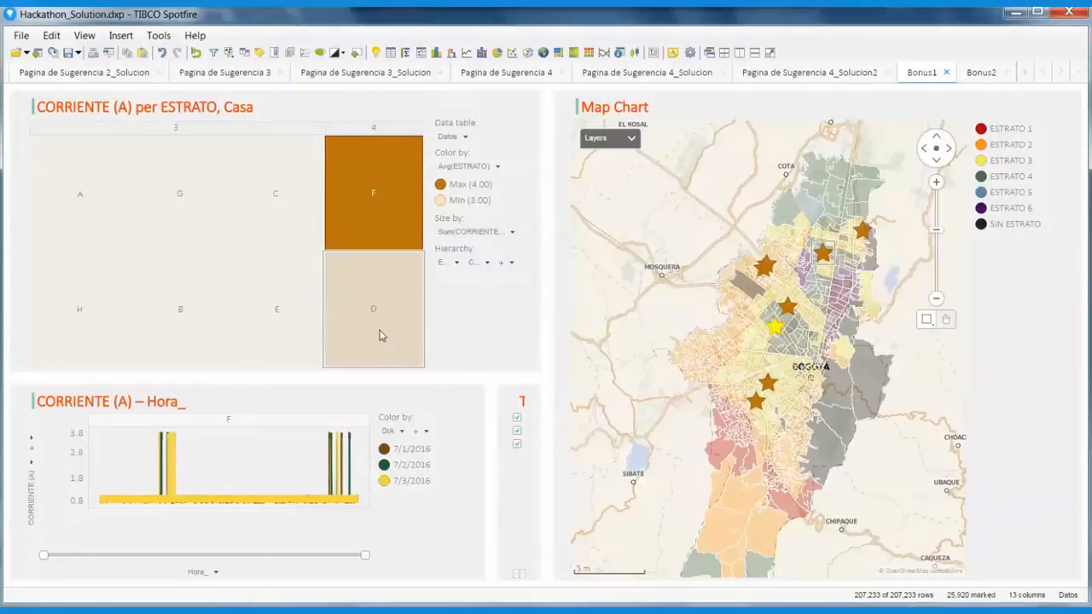
{"action": "left_click", "coordinate": [86, 187]}
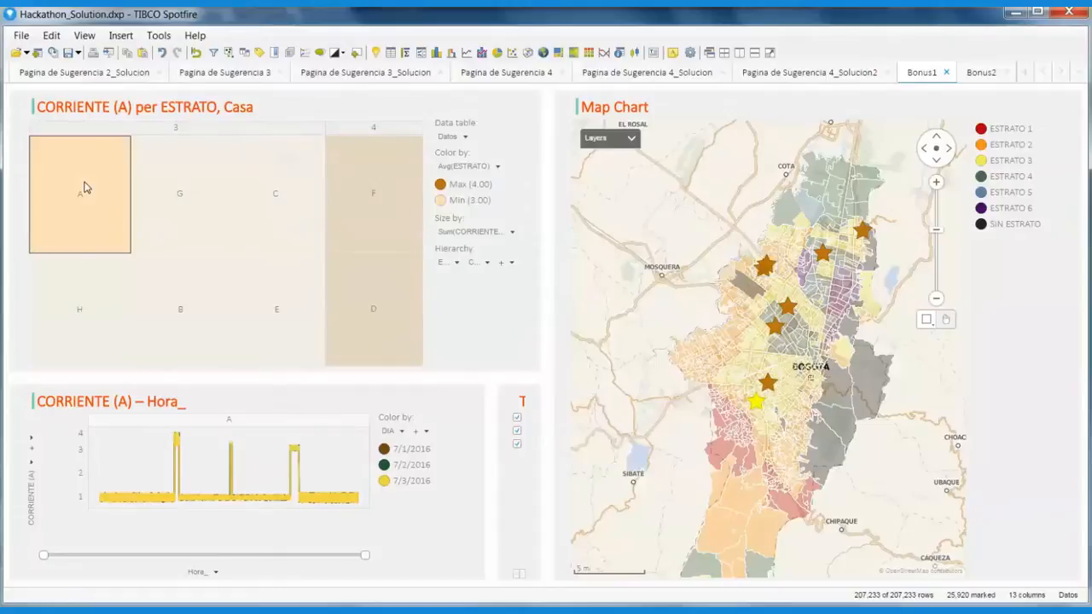
{"action": "left_click", "coordinate": [175, 189]}
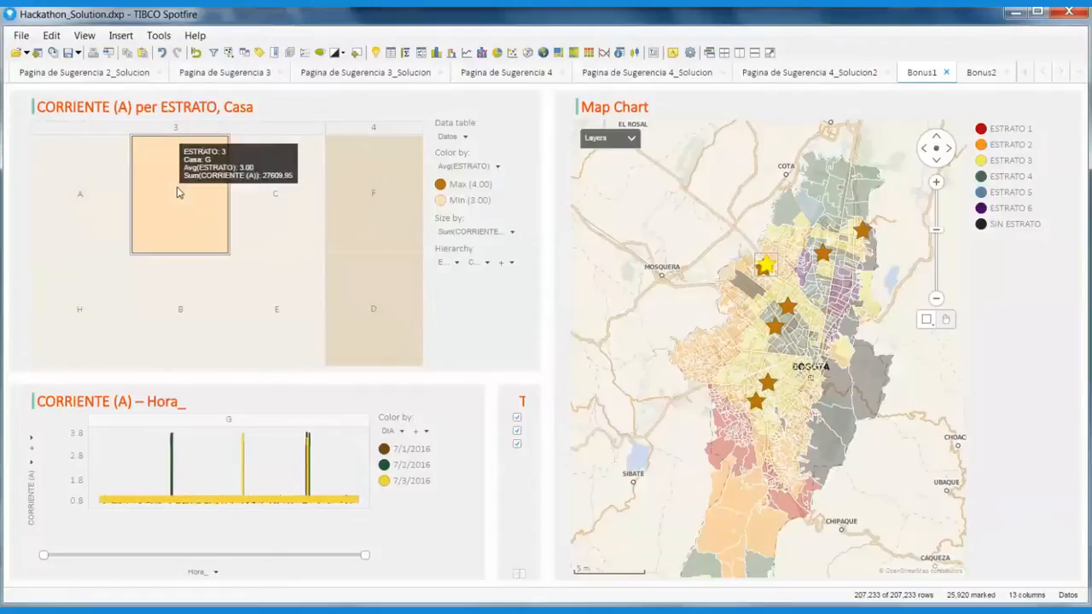
{"action": "left_click", "coordinate": [93, 306]}
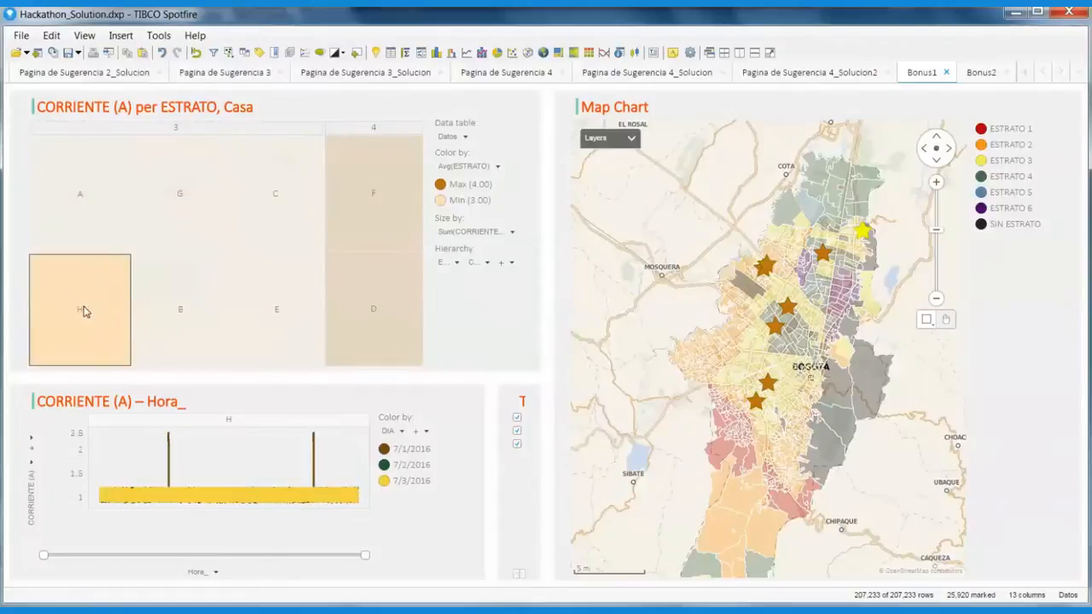
{"action": "left_click", "coordinate": [204, 312]}
{"action": "left_click", "coordinate": [253, 314]}
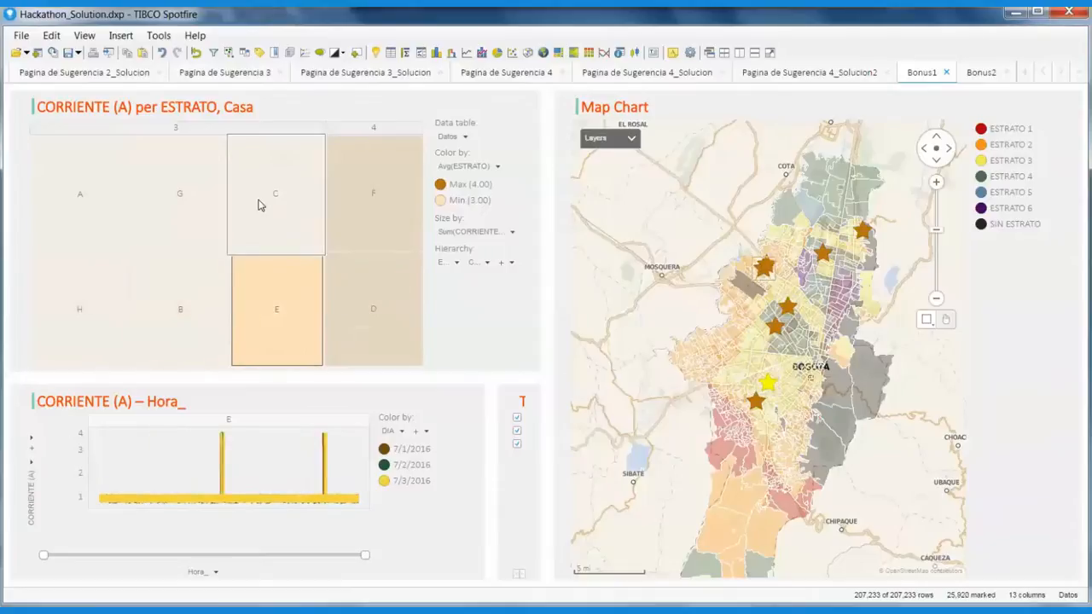
{"action": "left_click", "coordinate": [260, 204]}
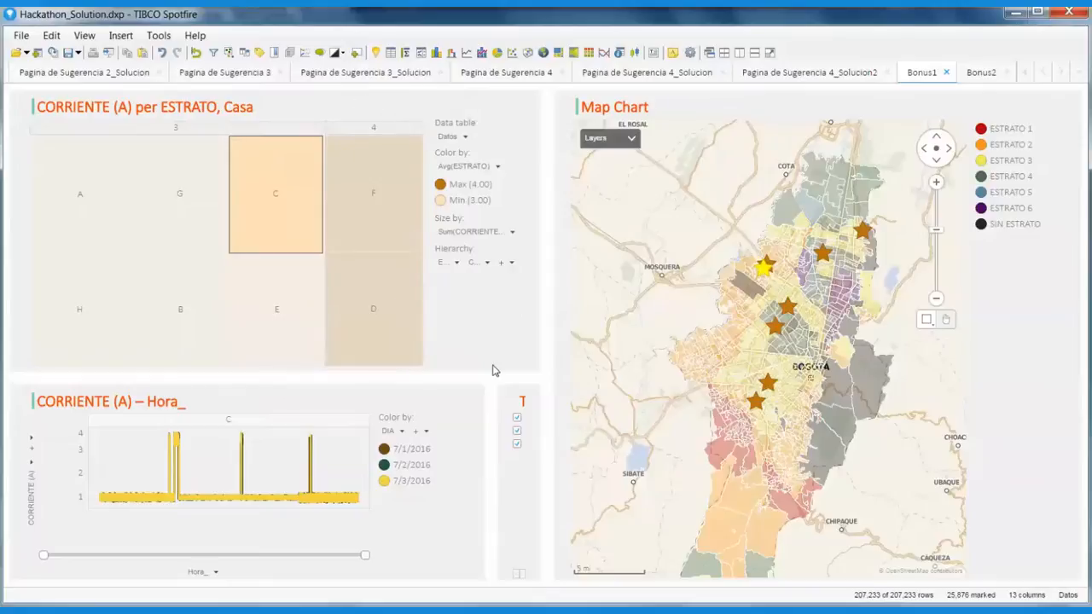
Open the Pagina de Sugerencia 1_Solucion and 2_Solucion pages in turn to review the house distribution and the current statistics
{"action": "left_click", "coordinate": [1041, 73]}
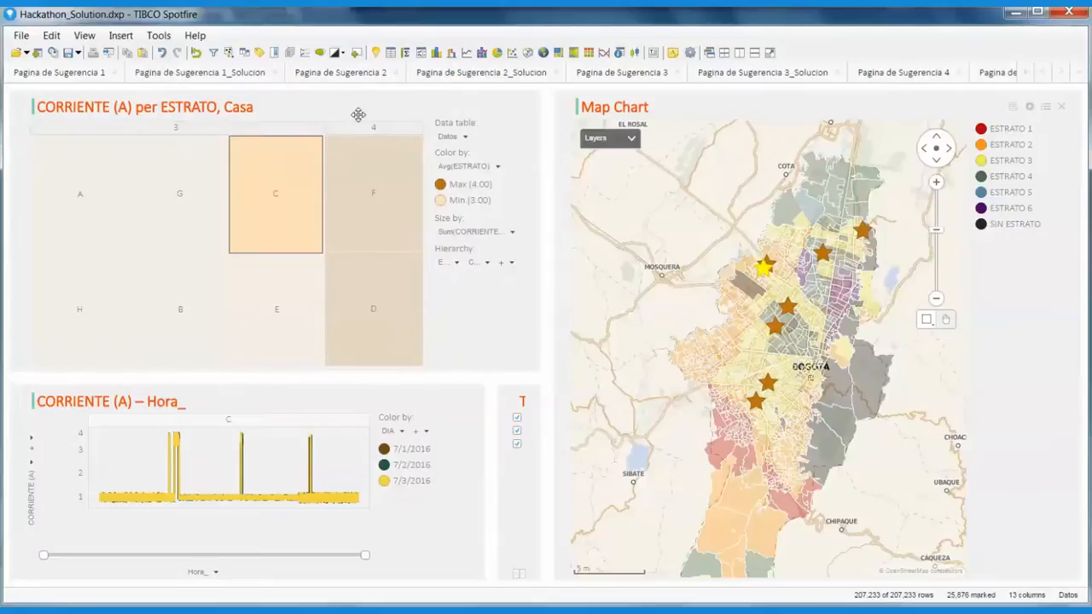
{"action": "left_click", "coordinate": [215, 77]}
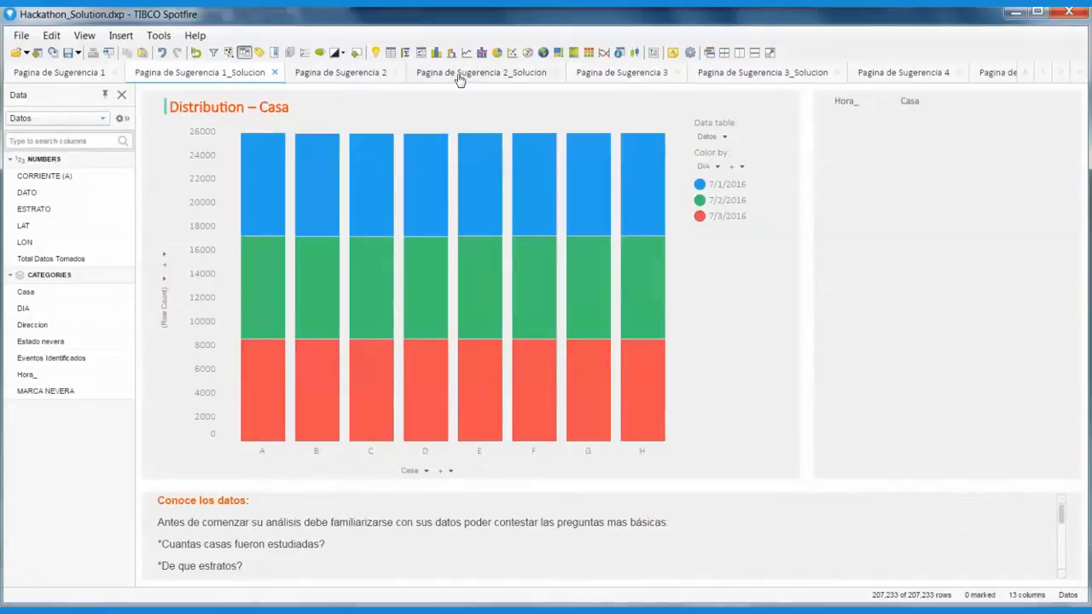
{"action": "left_click", "coordinate": [465, 76]}
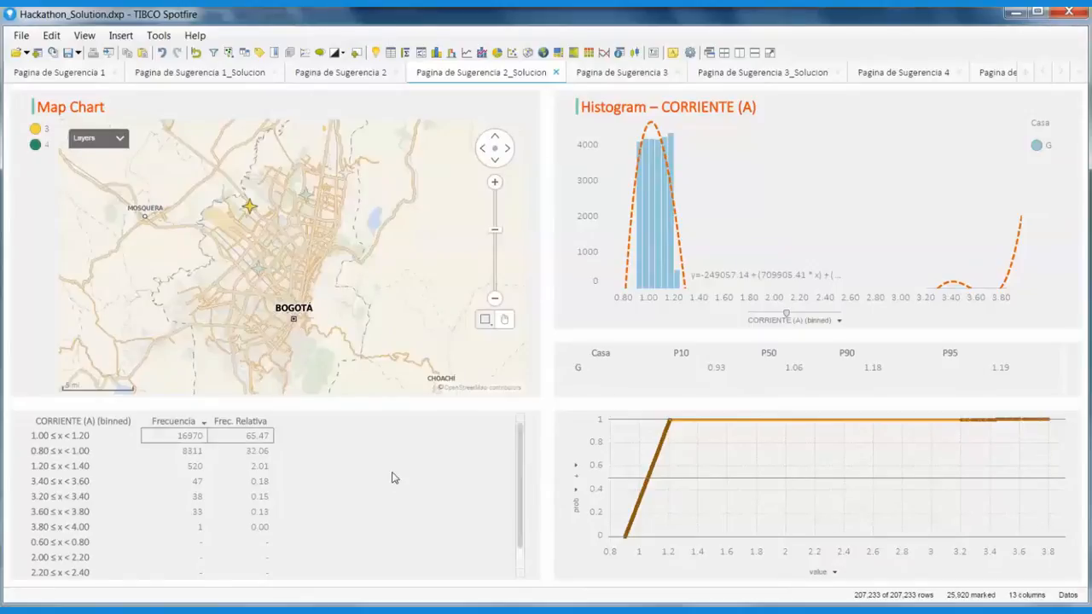
Open the Pagina de Sugerencia 3_Solucion page and mark the high-current outliers of all houses in the upper box plot
{"action": "left_click", "coordinate": [716, 73]}
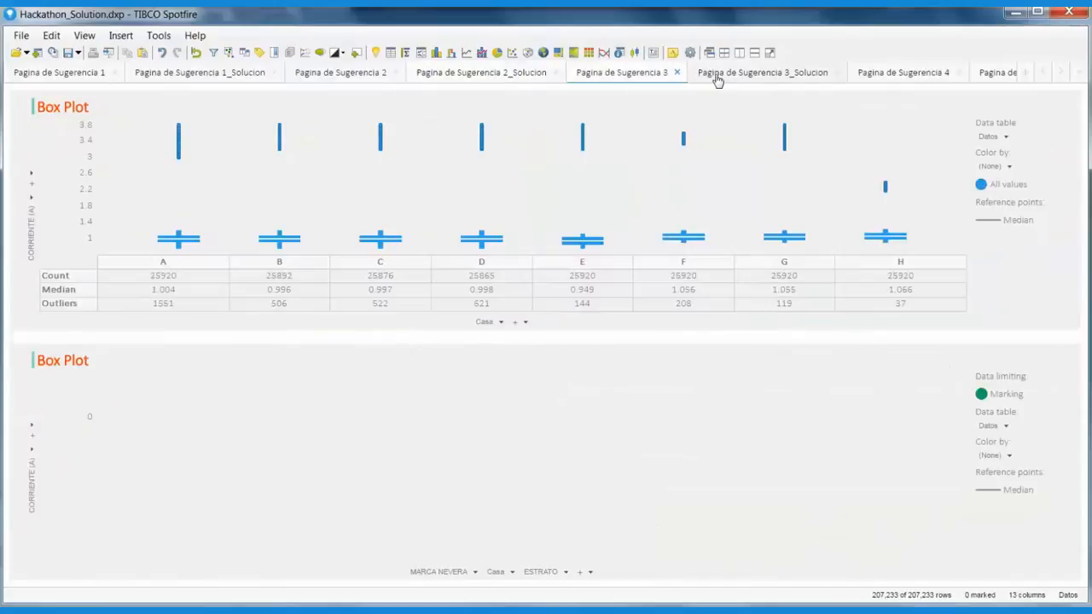
{"action": "left_click", "coordinate": [907, 75]}
{"action": "left_click", "coordinate": [786, 74]}
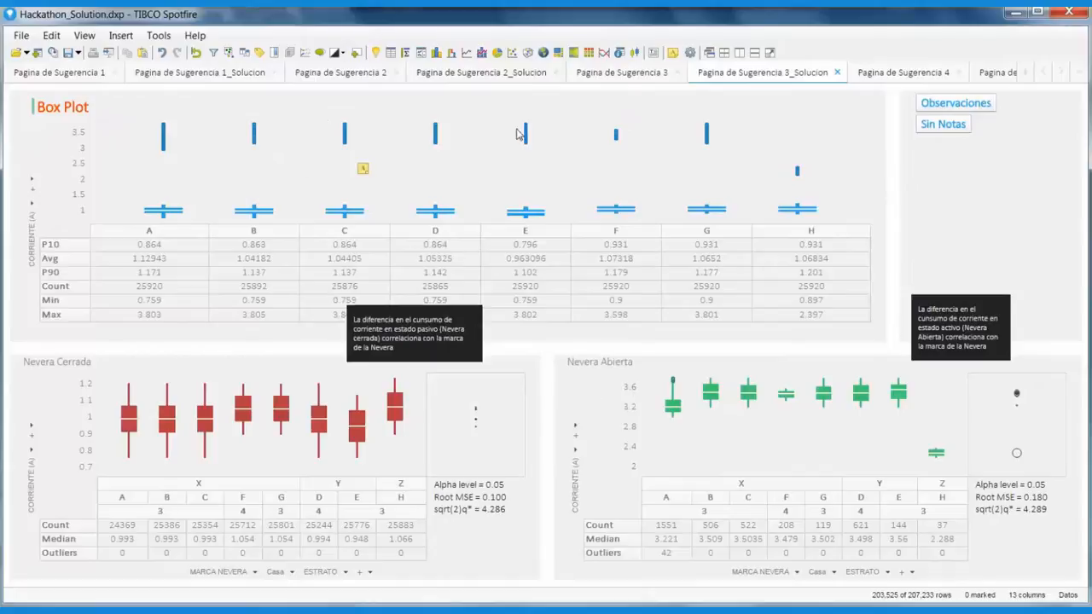
{"action": "left_click_drag", "start_coordinate": [829, 189], "coordinate": [17, 109]}
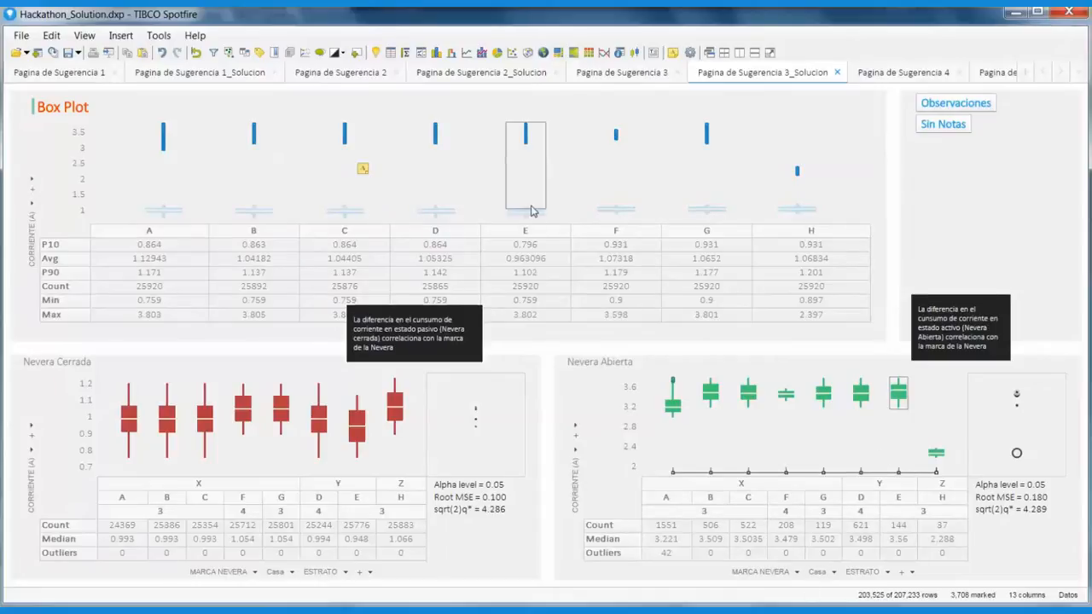
Open the Pagina de Sugerencia 4 page and its Solucion page to review how current peaks relate to the hours of the day
{"action": "left_click", "coordinate": [888, 75]}
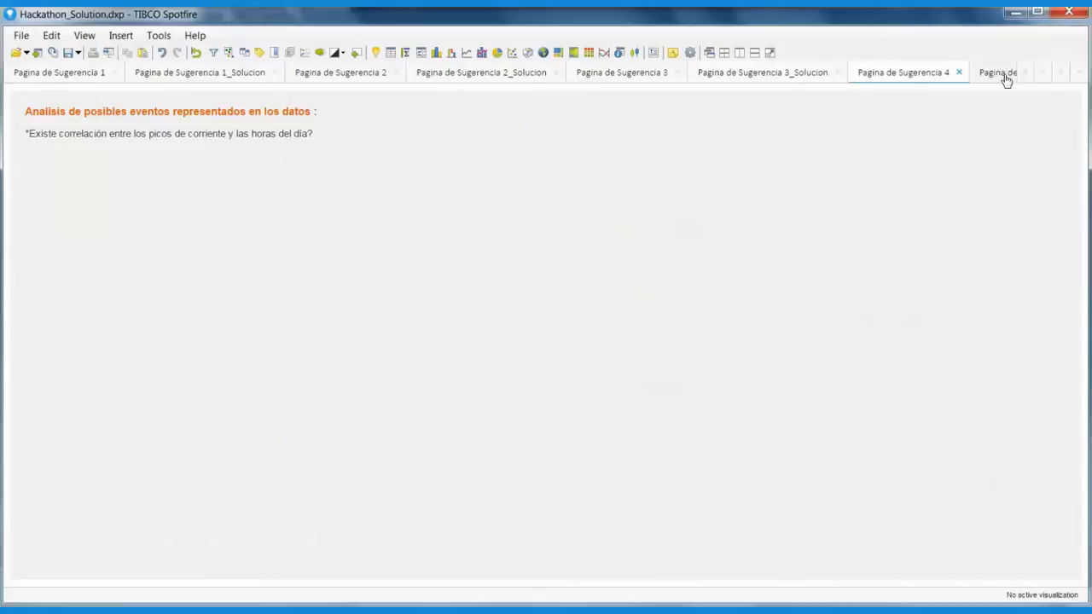
{"action": "left_click", "coordinate": [1060, 73]}
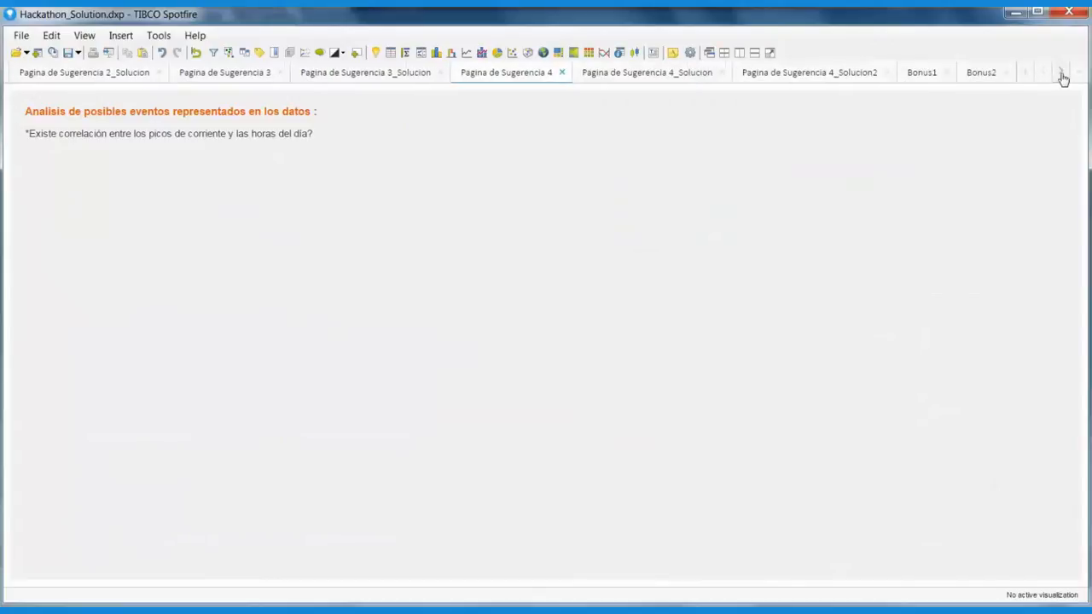
{"action": "left_click", "coordinate": [675, 77]}
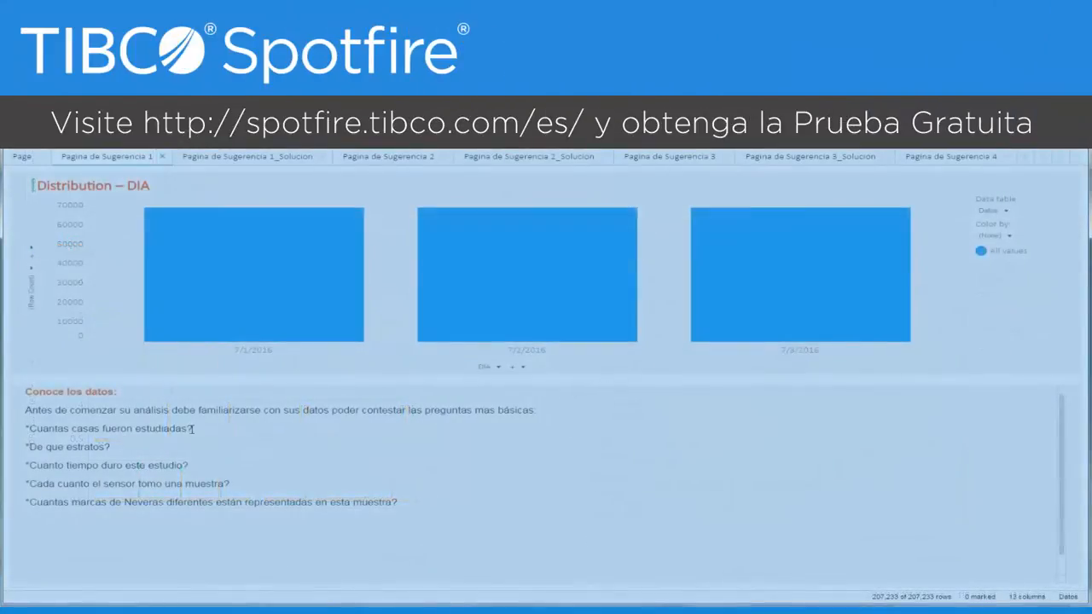
Highlight the question on how many houses were studied and set the bar chart's category axis to Casa
{"action": "left_click_drag", "start_coordinate": [210, 433], "coordinate": [29, 430]}
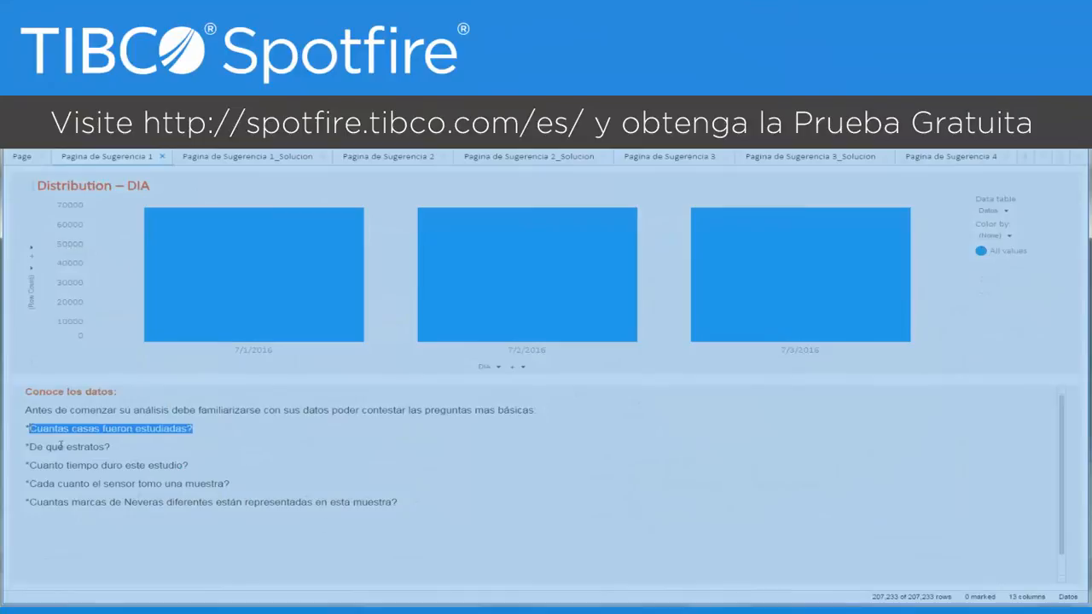
{"action": "left_click", "coordinate": [500, 368]}
{"action": "left_click", "coordinate": [501, 459]}
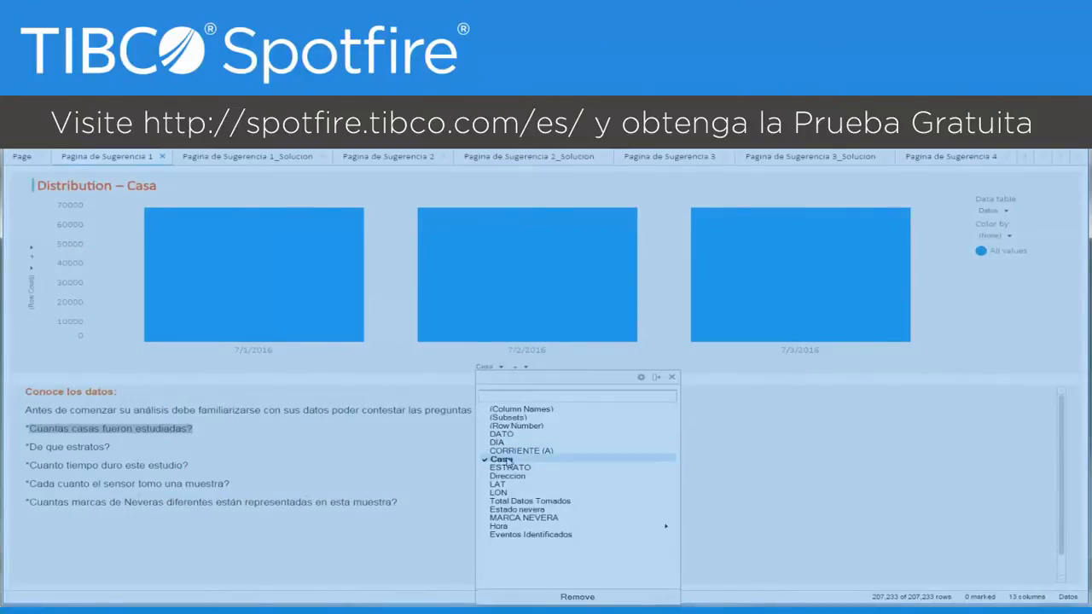
{"action": "left_click", "coordinate": [671, 376]}
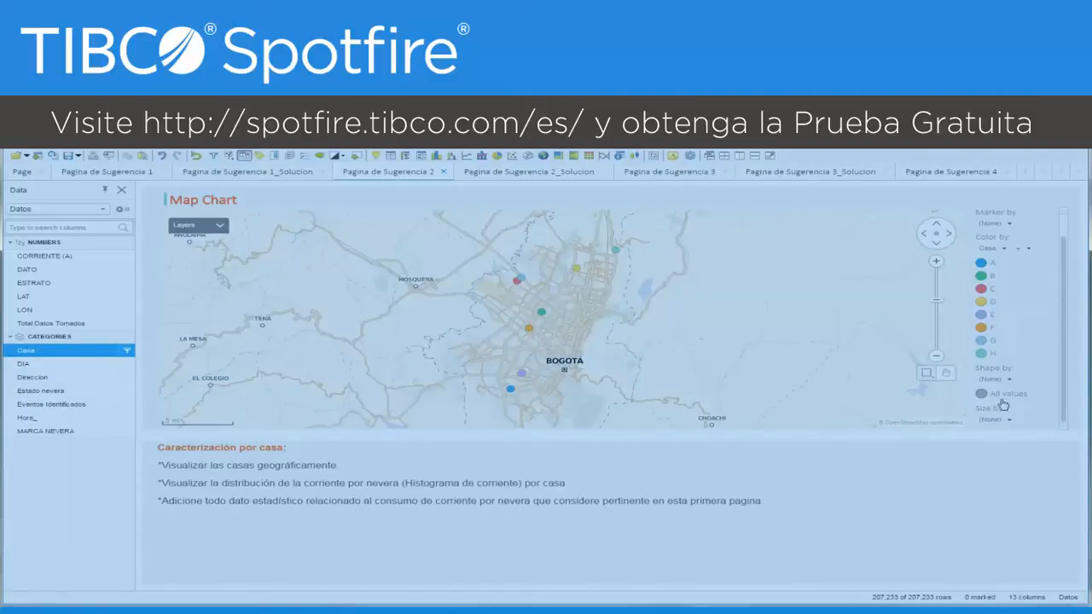
Change the marker shape for all values in the map chart on the Pagina de Sugerencia 2 page
{"action": "left_click", "coordinate": [981, 395]}
{"action": "left_click", "coordinate": [1023, 430]}
{"action": "right_click", "coordinate": [710, 335]}
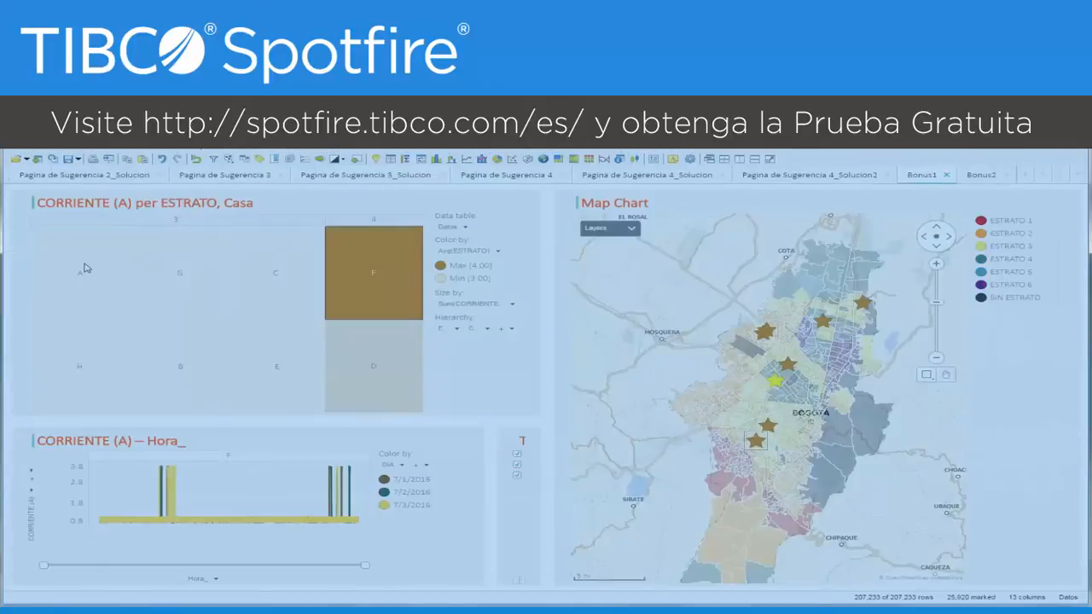
Mark houses A, G and H of ESTRATO 3 in turn in the Bonus1 treemap to view their hourly current
{"action": "left_click", "coordinate": [82, 267]}
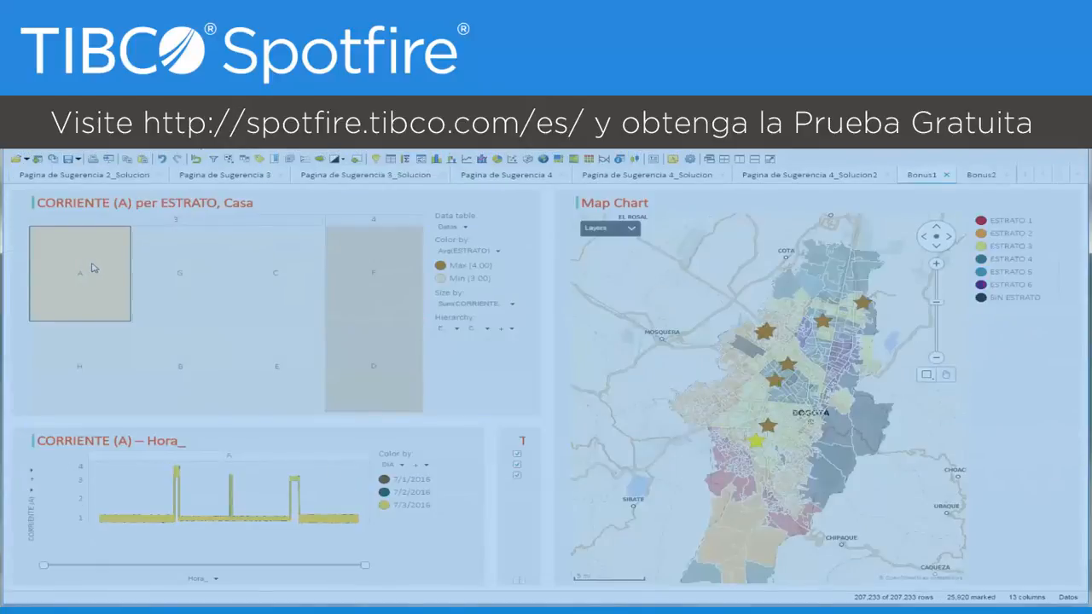
{"action": "left_click", "coordinate": [174, 270]}
{"action": "left_click", "coordinate": [77, 366]}
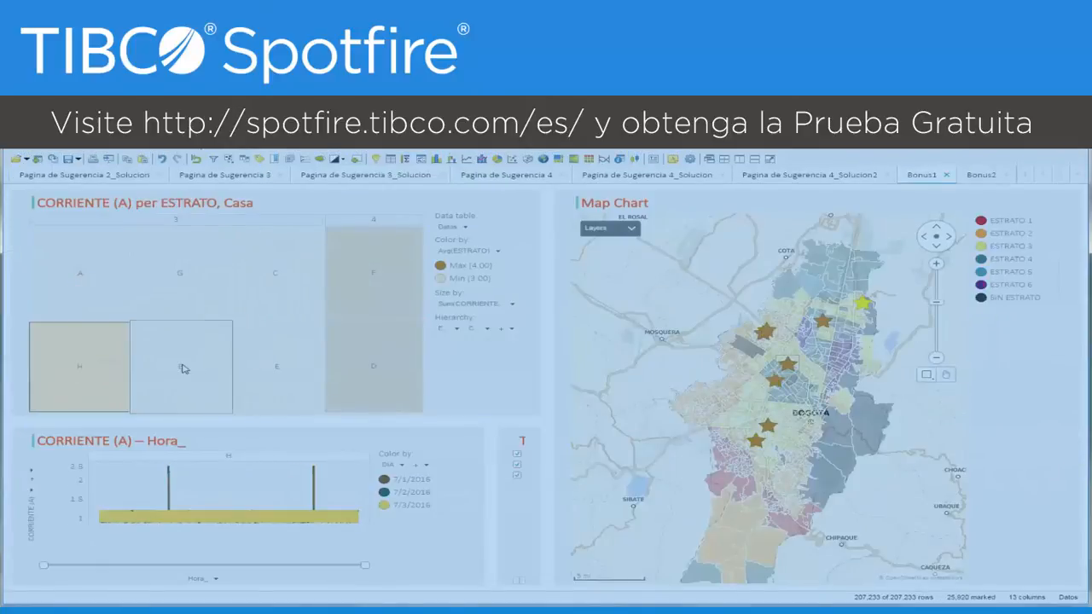